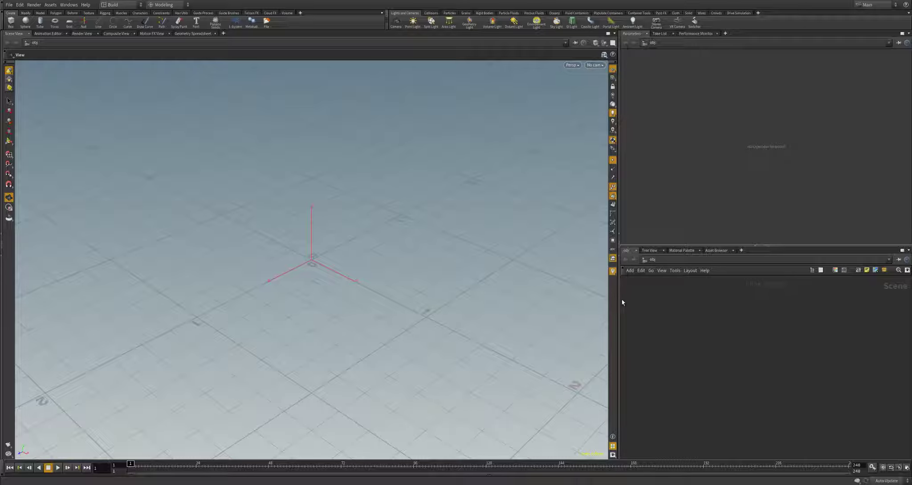
Narrow the 3D viewport to the left and raise the Parameters/Network divider
drag(622, 303, 375, 308)
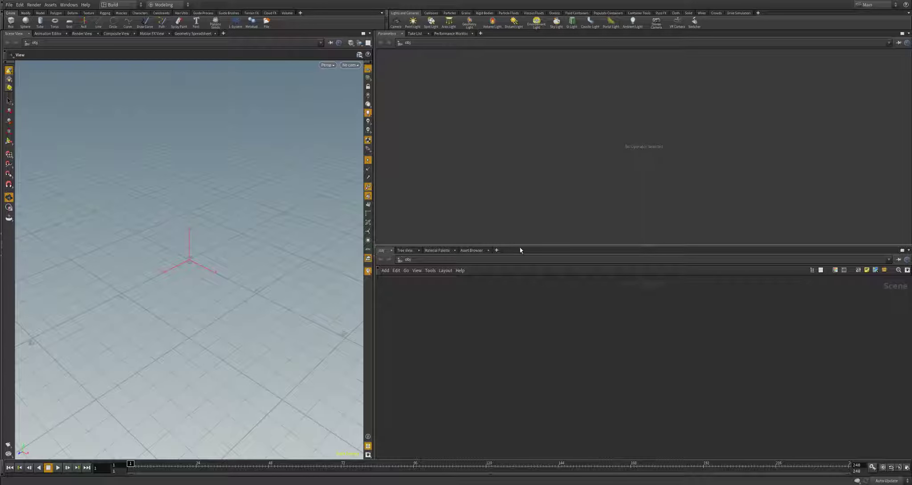
drag(520, 246, 504, 174)
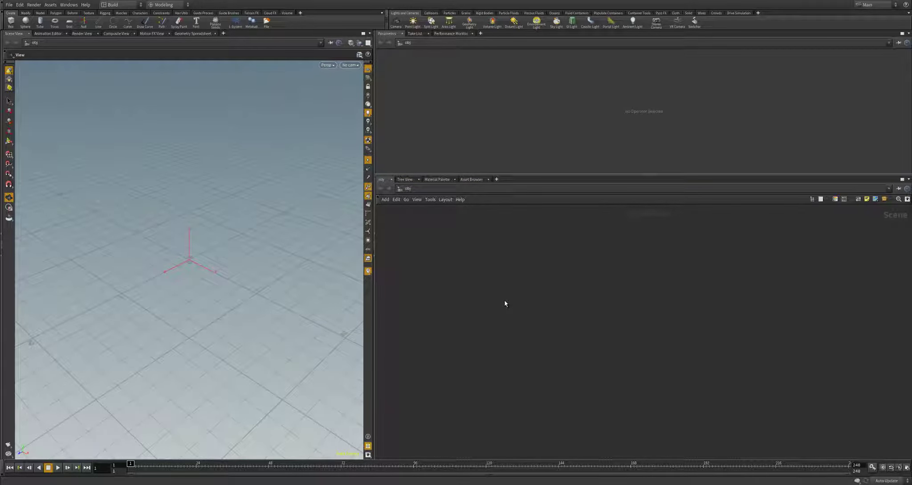
Create a geo1 Geometry container, go inside it and delete its default node
key(Tab)
text(geo)
key(Return)
key(Return)
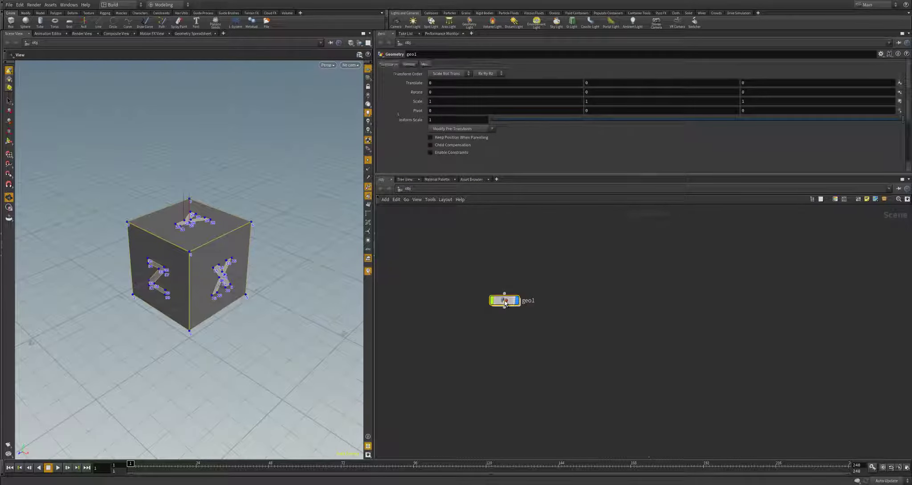
double_click(505, 300)
key(Delete)
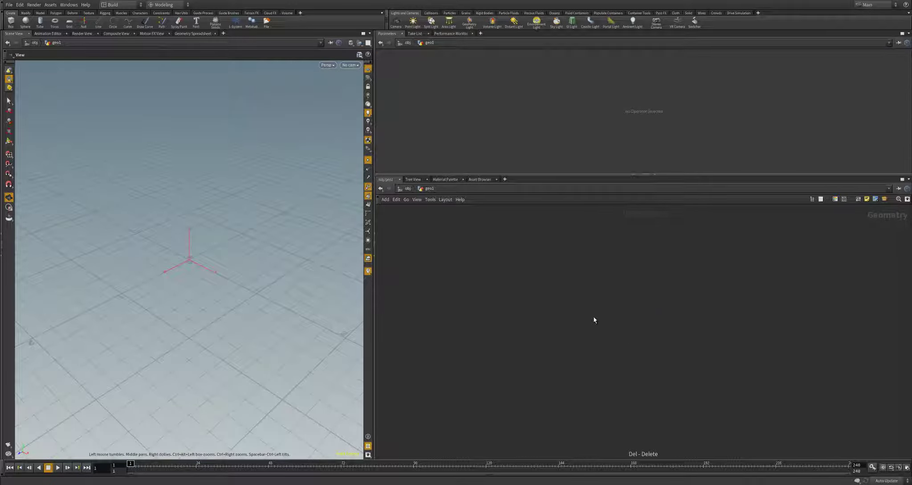
Add a Circle node, circle1, with Orientation set to ZX Plane
key(Tab)
text(circle)
key(Return)
click(593, 316)
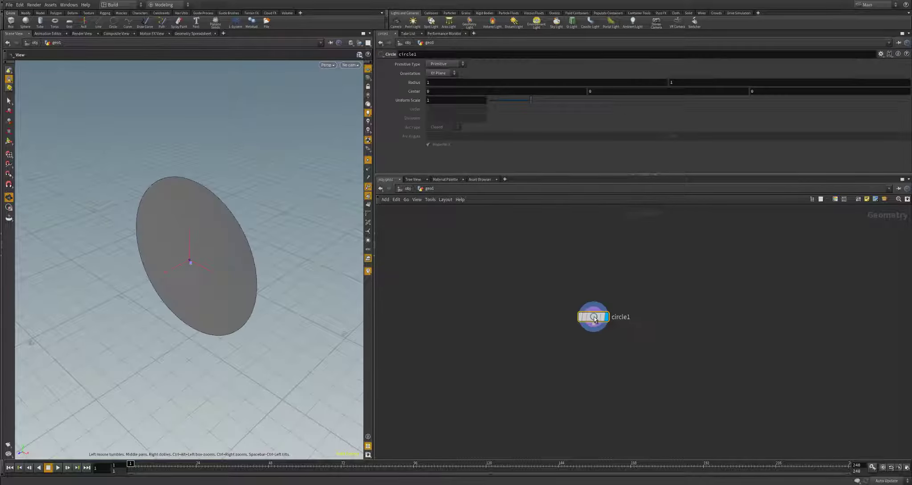
click(440, 73)
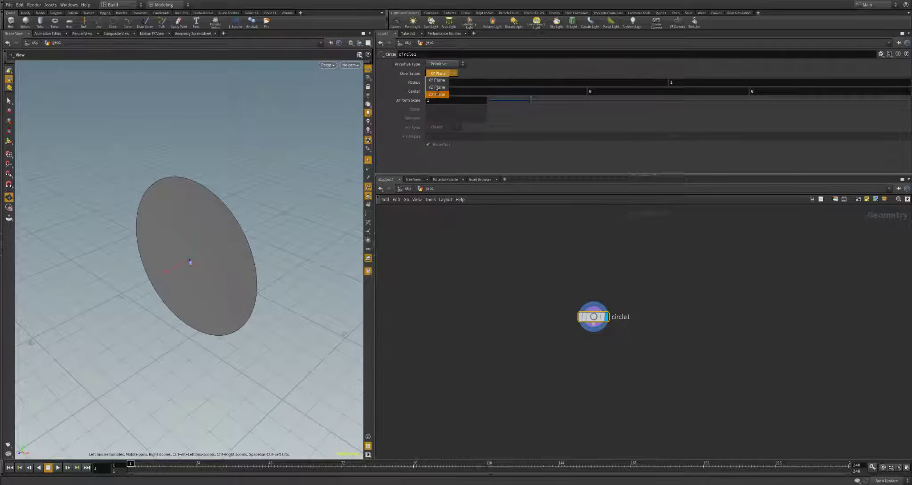
click(439, 91)
mouse_move(250, 265)
mouse_down()
mouse_move(229, 270)
mouse_move(248, 278)
mouse_move(236, 286)
mouse_move(247, 282)
mouse_move(220, 260)
mouse_move(240, 267)
mouse_move(200, 255)
mouse_move(236, 252)
mouse_move(243, 268)
mouse_up()
Duplicate circle1 into three copies: circle2, circle3 and circle4
key(ctrl+z)
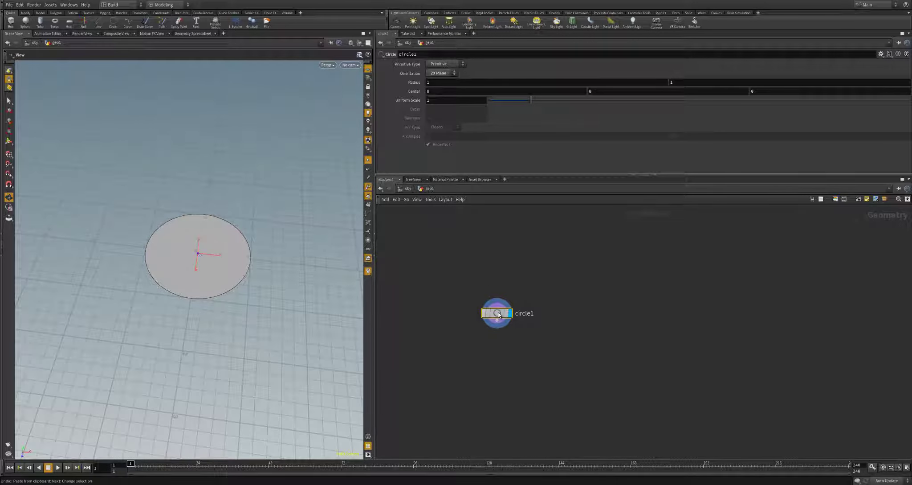
key(ctrl+c)
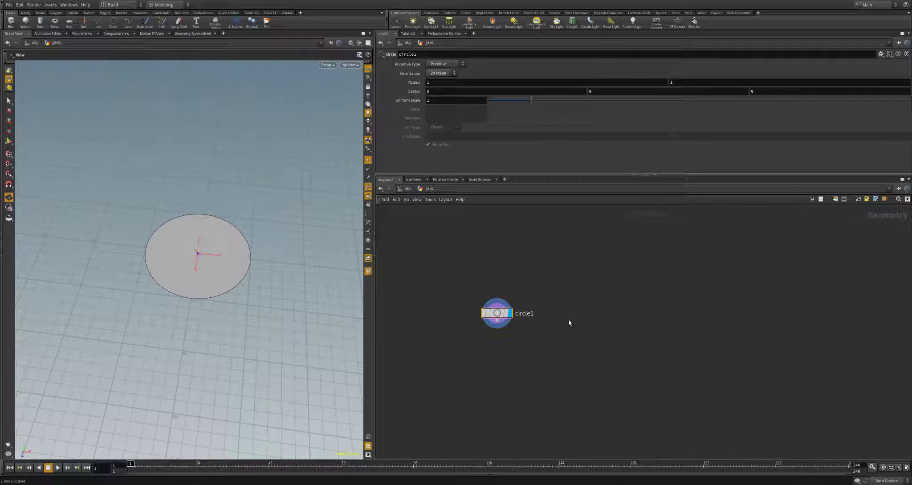
key(ctrl+v)
key(ctrl+v)
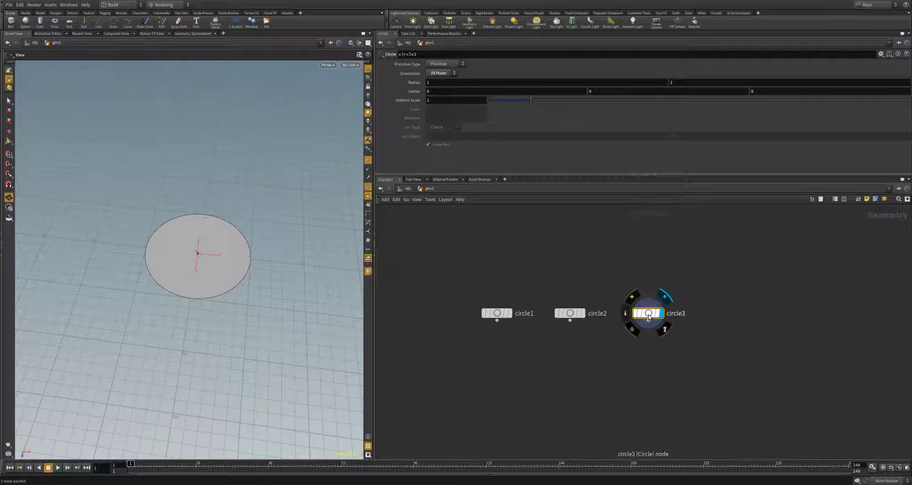
key(ctrl+v)
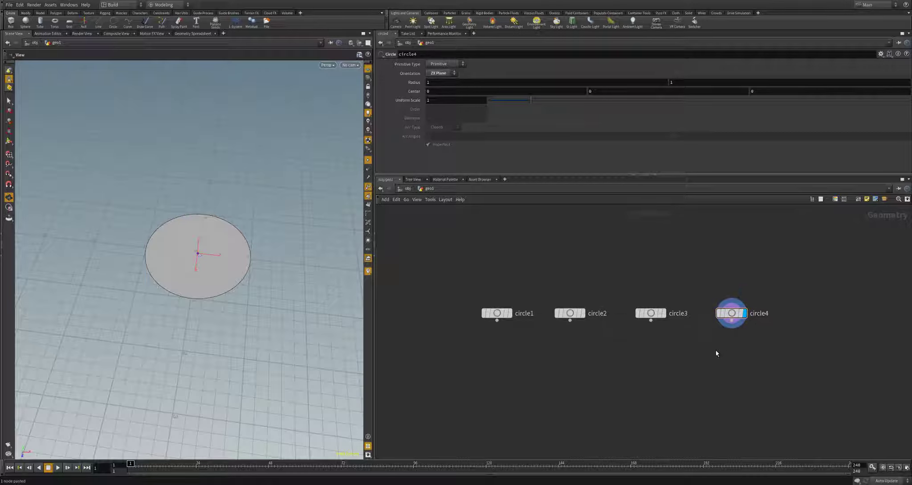
Add switch1 after circle1 and wire circle2, circle3 and circle4 into it
click(497, 320)
key(Tab)
text(swit)
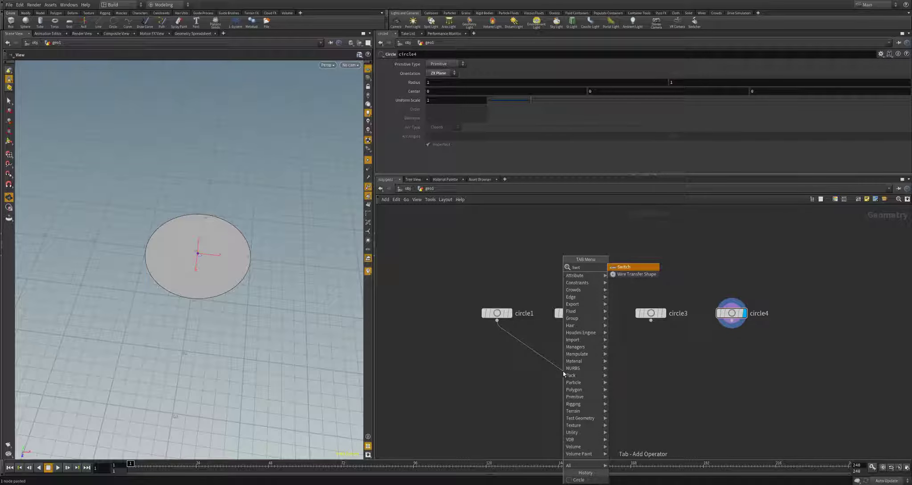
key(Return)
drag(570, 320, 563, 362)
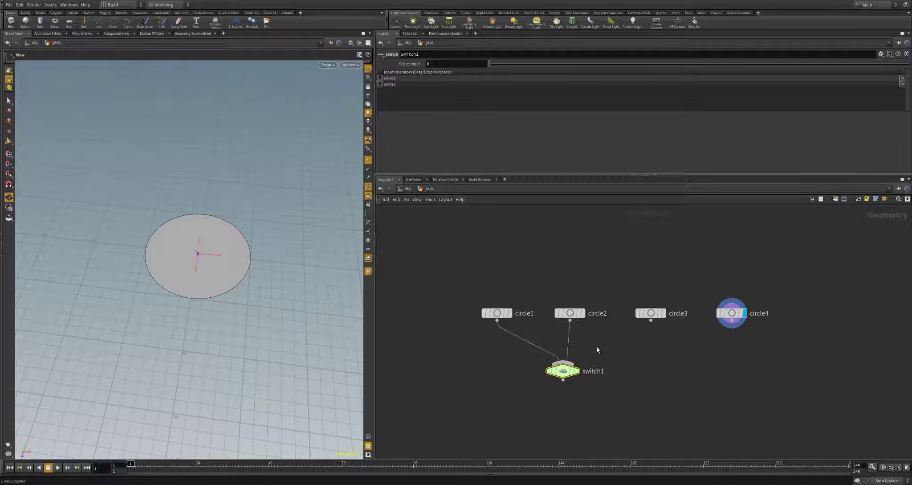
drag(651, 320, 563, 362)
drag(732, 327, 622, 396)
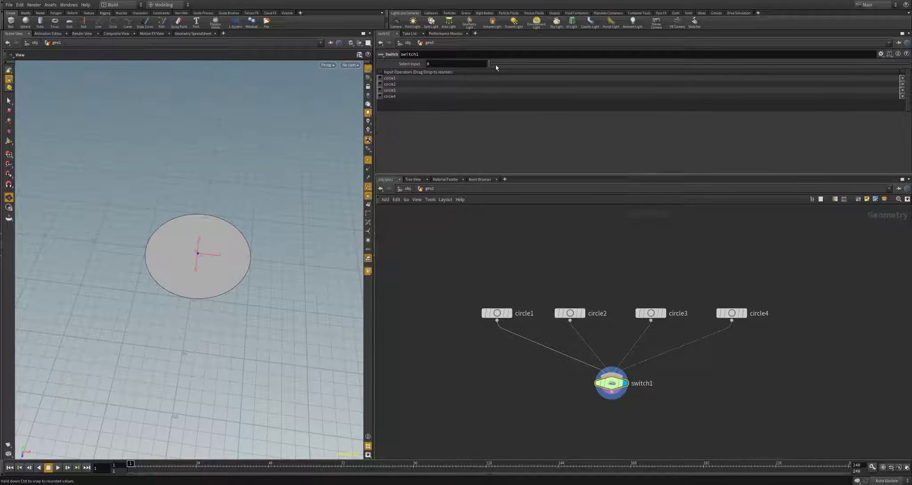
mouse_move(490, 64)
mouse_down()
mouse_move(601, 64)
mouse_move(486, 66)
mouse_up()
Display circle1 in the viewport and move it up above the other circles
scroll(590, 295, up, 4)
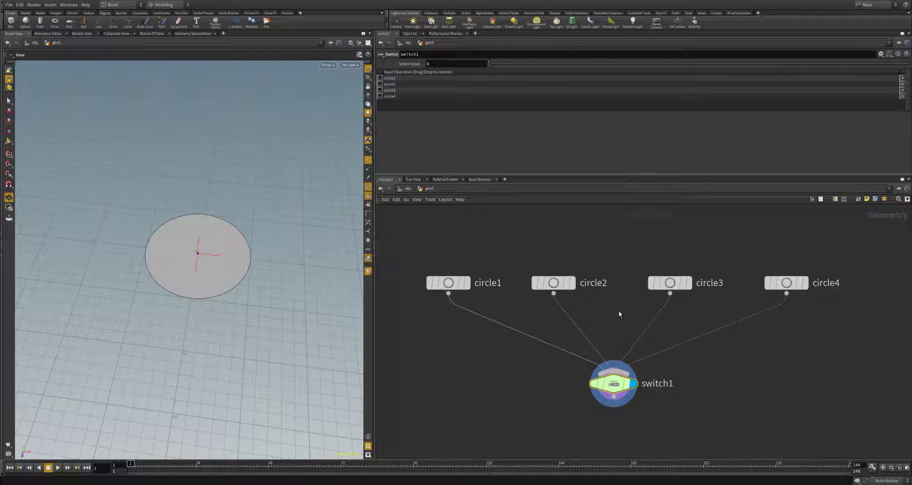
scroll(610, 320, down, 1)
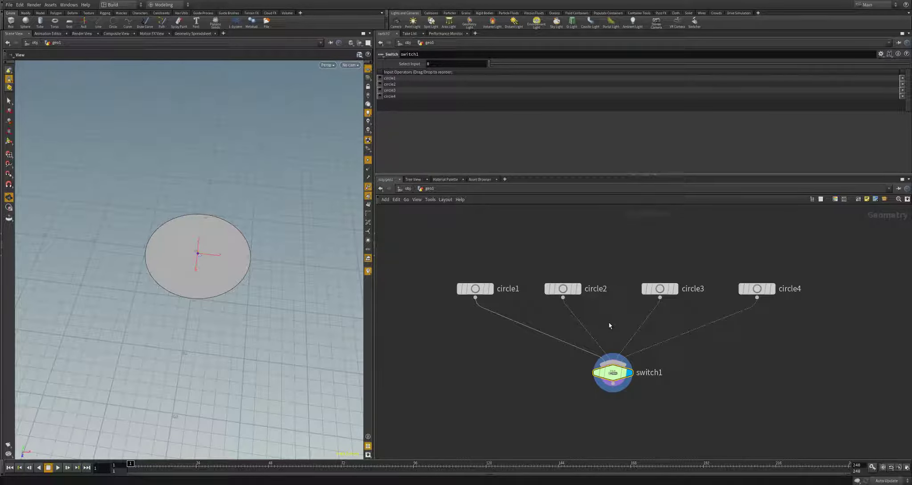
middle_drag(610, 325, 610, 339)
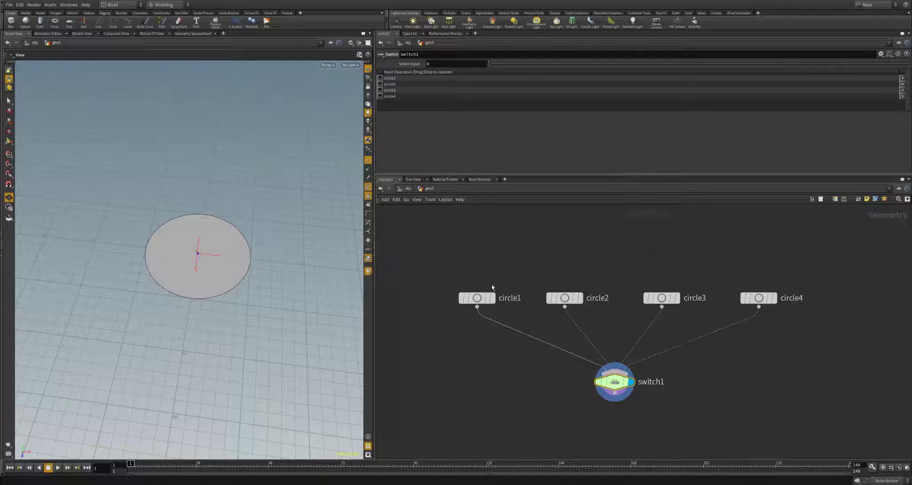
middle_drag(452, 258, 448, 300)
mouse_move(490, 341)
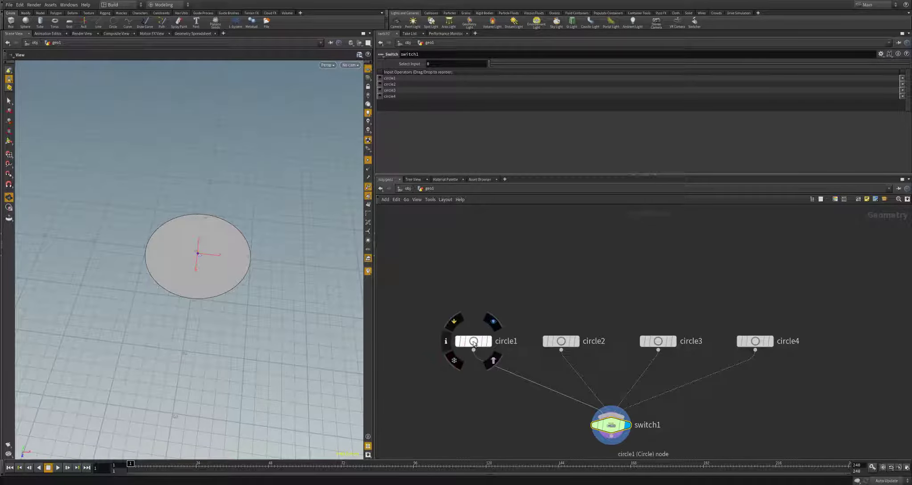
click(494, 321)
drag(473, 342, 470, 264)
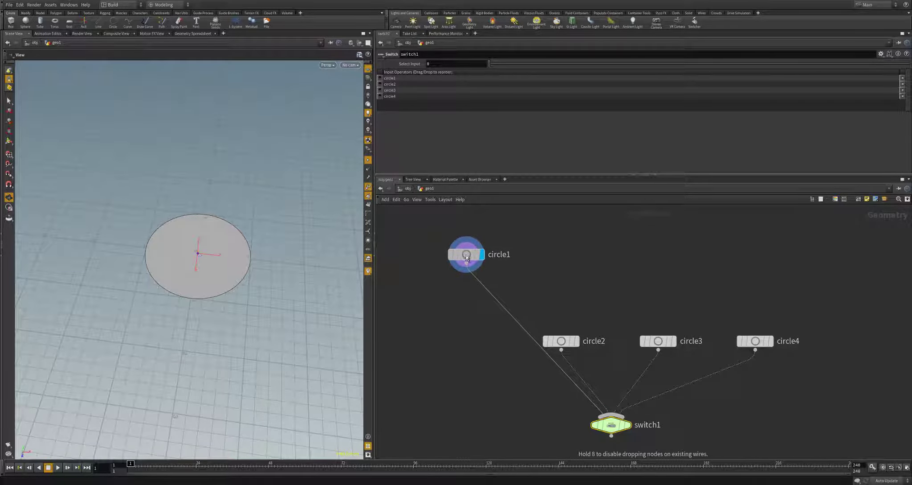
Insert a Group Create node, group1, on the circle1–switch1 wire and display it
click(475, 279)
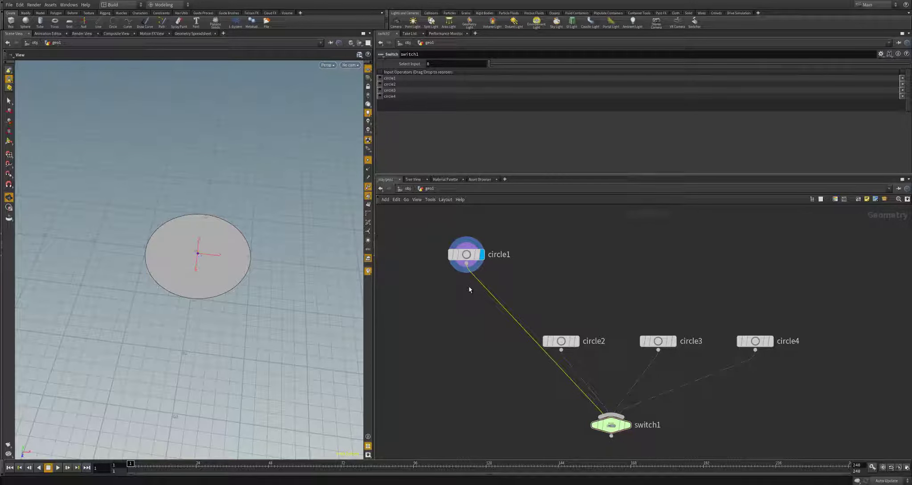
key(Tab)
text(group)
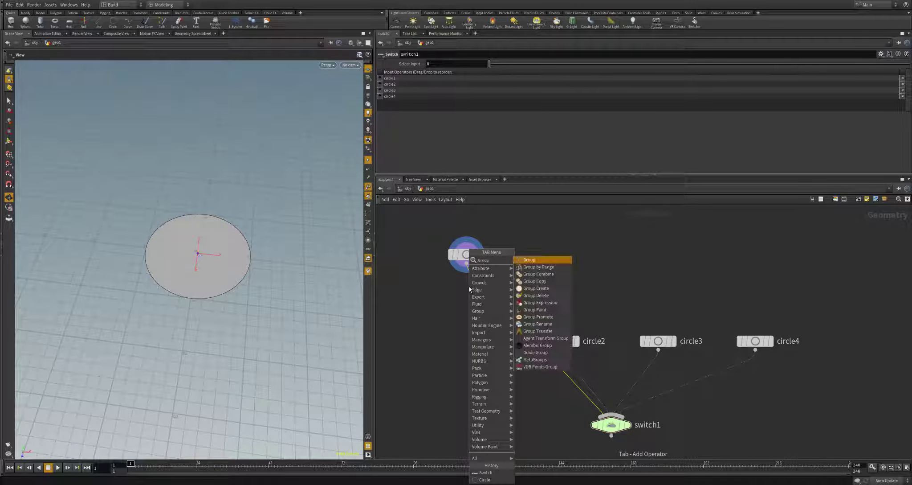
key(Return)
click(469, 290)
click(486, 271)
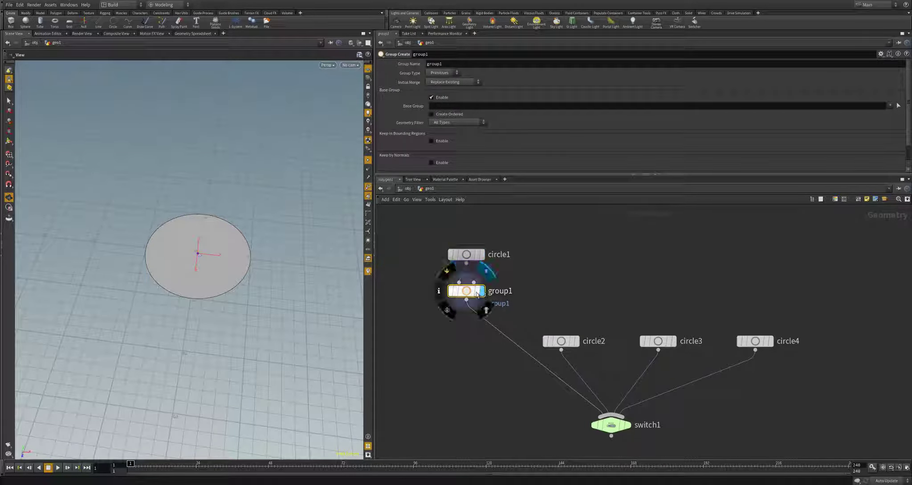
Make circle1 a Polygon with 5 divisions, forming a pentagon
click(481, 254)
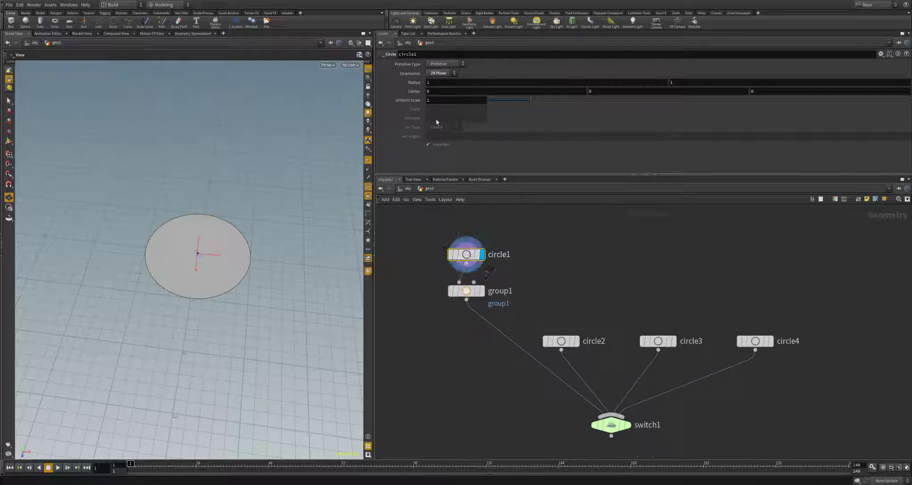
click(441, 63)
click(438, 80)
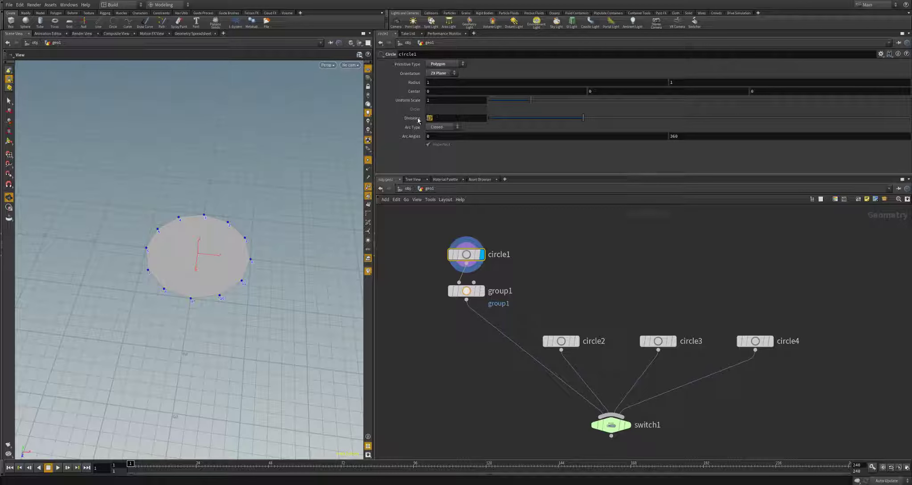
text(5)
key(Return)
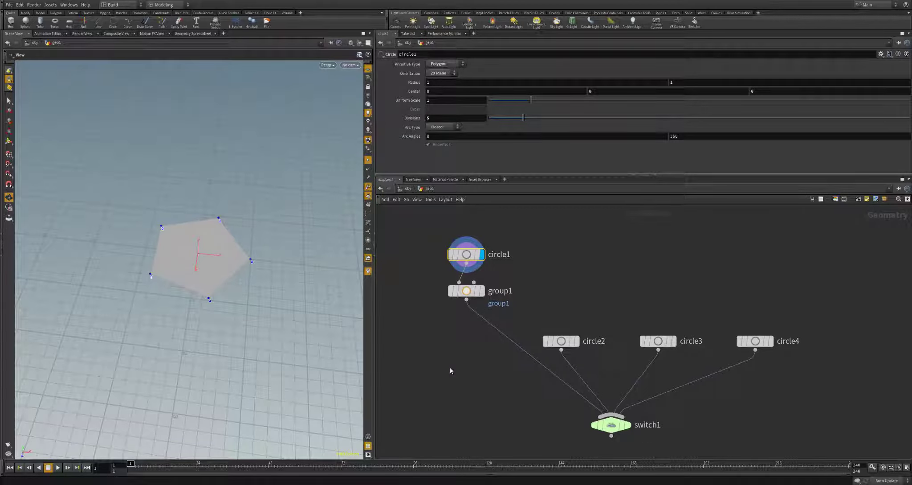
mouse_move(237, 284)
mouse_down()
mouse_move(238, 302)
mouse_move(239, 294)
mouse_up()
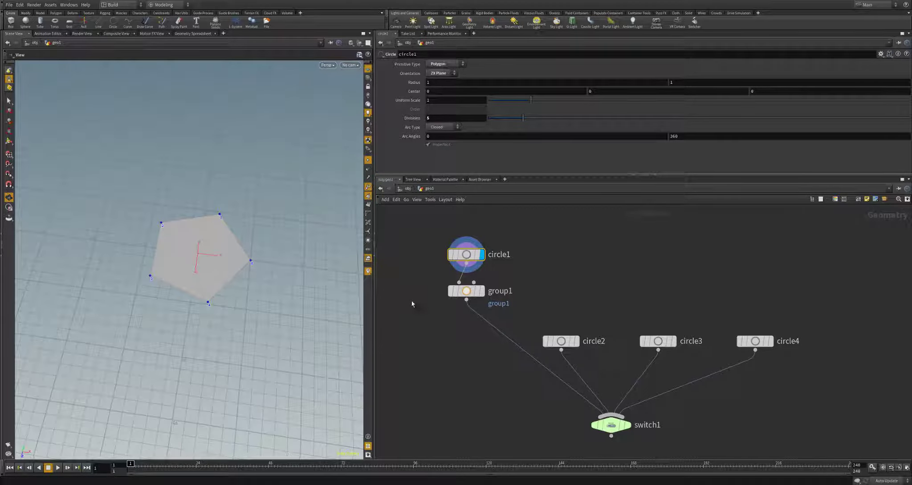
Set group1's Group Type to Edges and its group name to 'Edges'
click(481, 290)
click(467, 291)
click(442, 73)
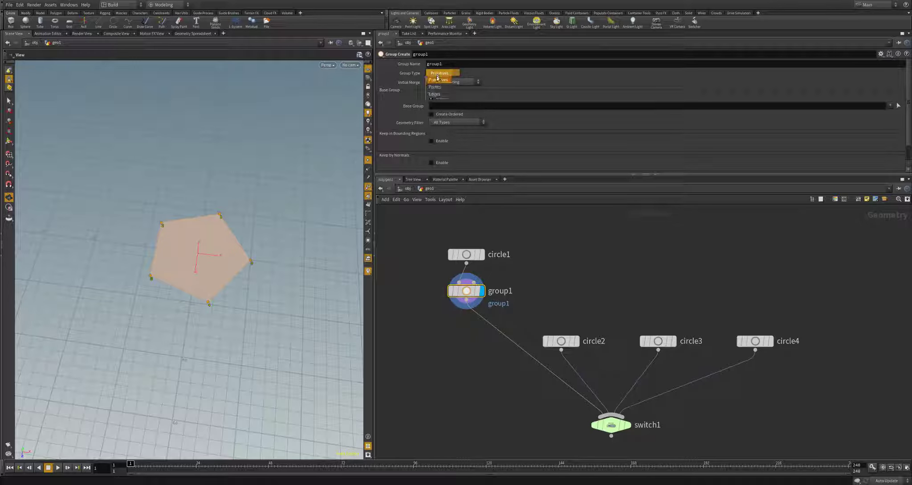
click(440, 90)
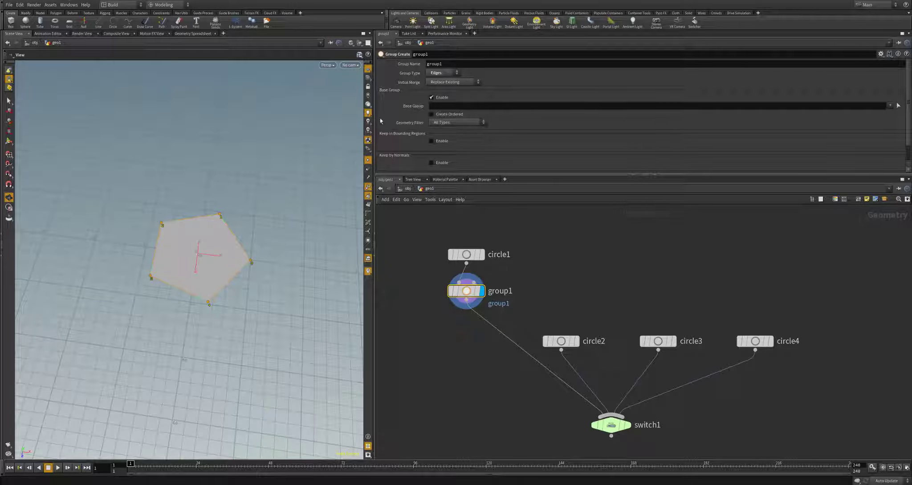
click(368, 159)
drag(338, 178, 349, 178)
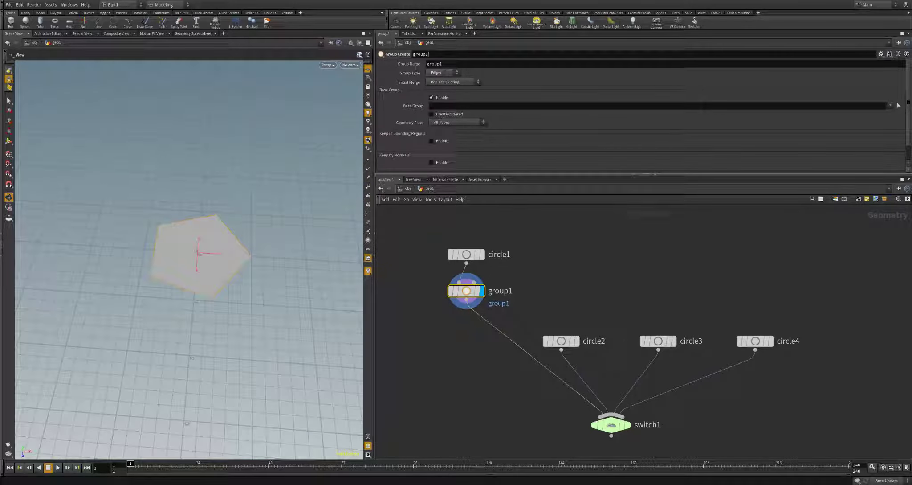
drag(443, 65, 415, 65)
text(Edges)
key(Return)
Insert polyextrude1 between group1 and switch1, directly under group1
key(Tab)
text(pe)
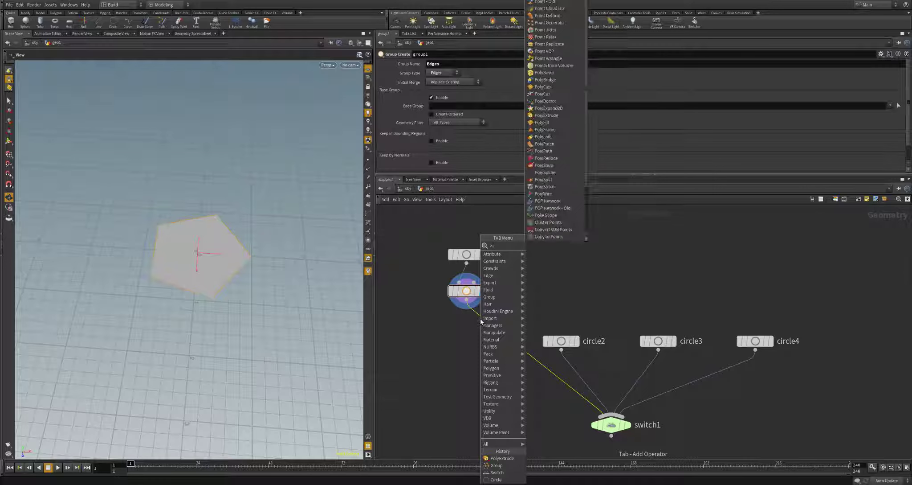
key(Return)
click(481, 319)
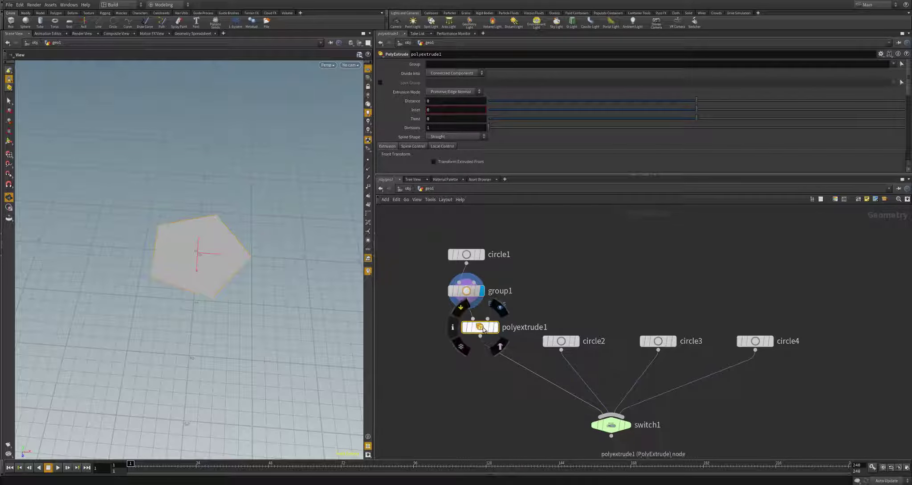
drag(480, 328, 466, 324)
click(483, 326)
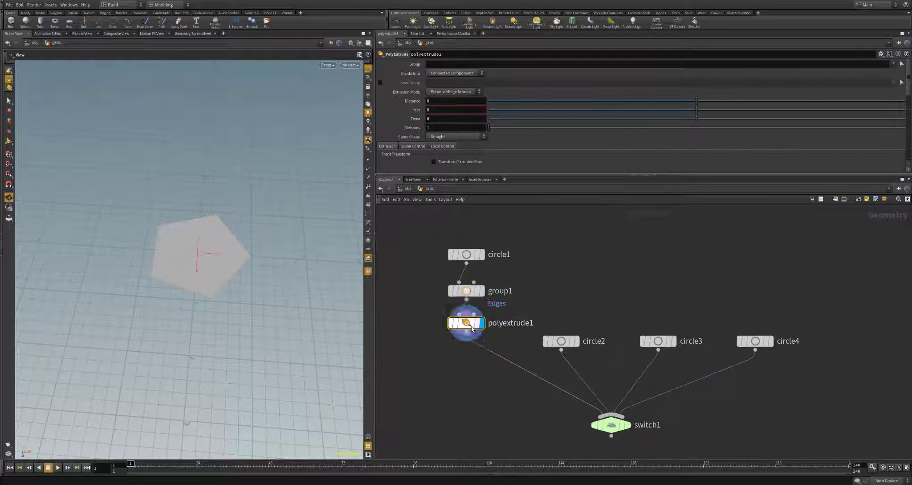
Extrude the Edges group as Individual Elements with Distance 1.4 to form a star
click(893, 64)
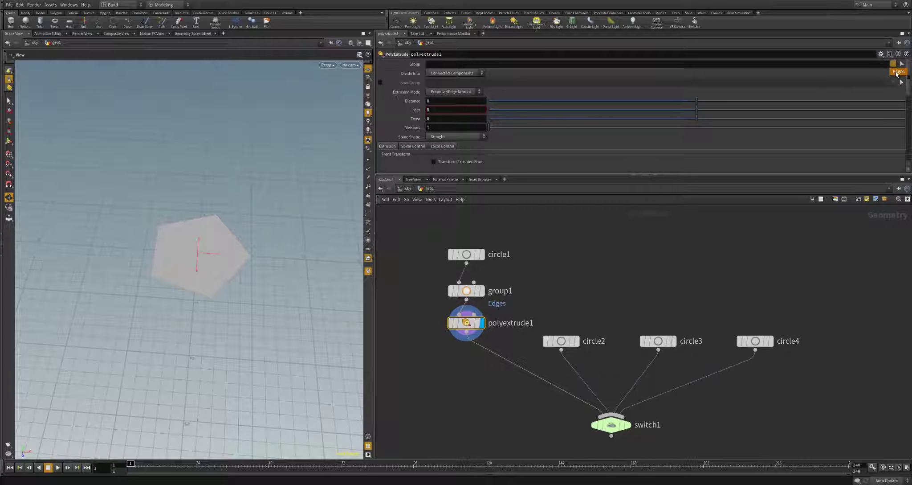
click(897, 72)
click(448, 74)
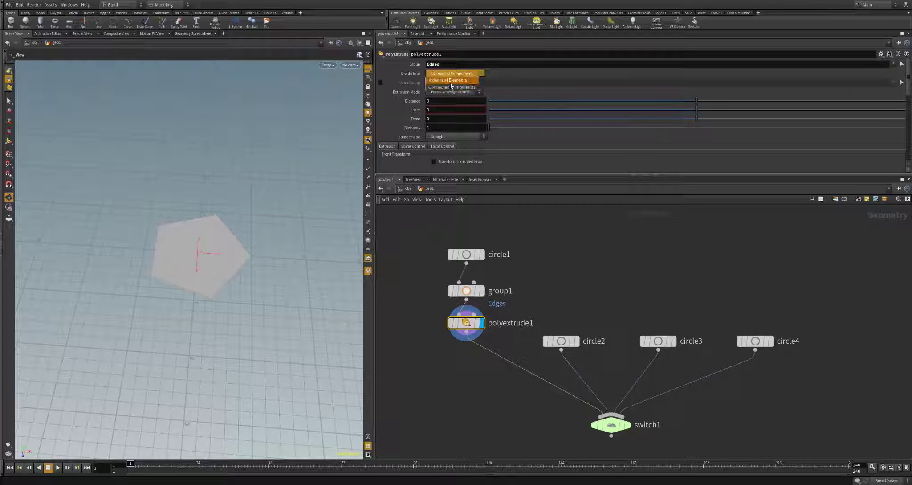
click(451, 81)
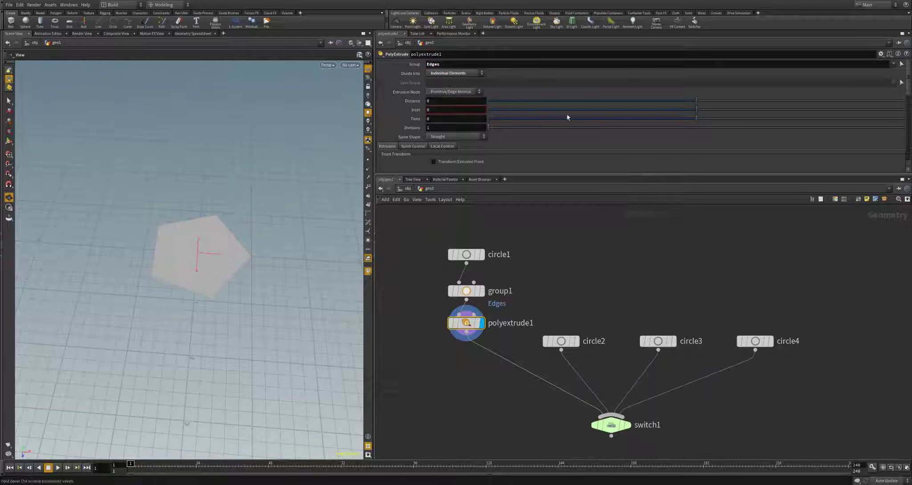
drag(704, 102, 903, 106)
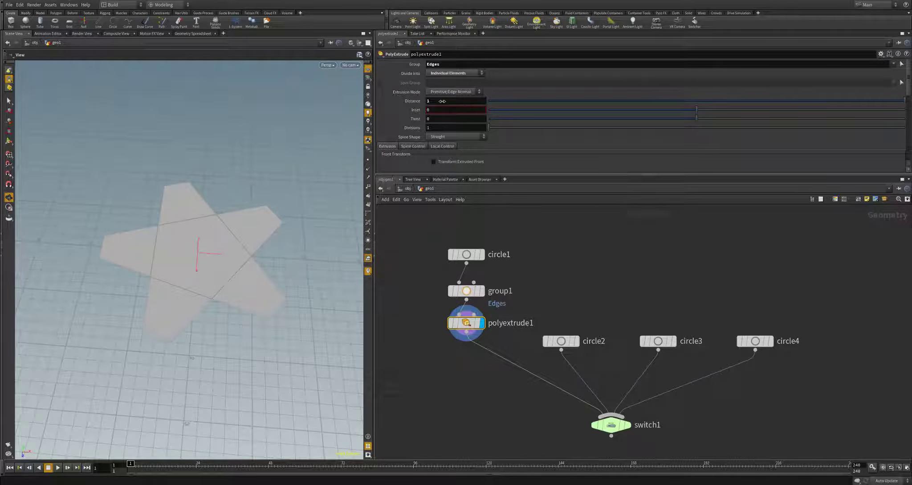
middle_drag(442, 102, 462, 104)
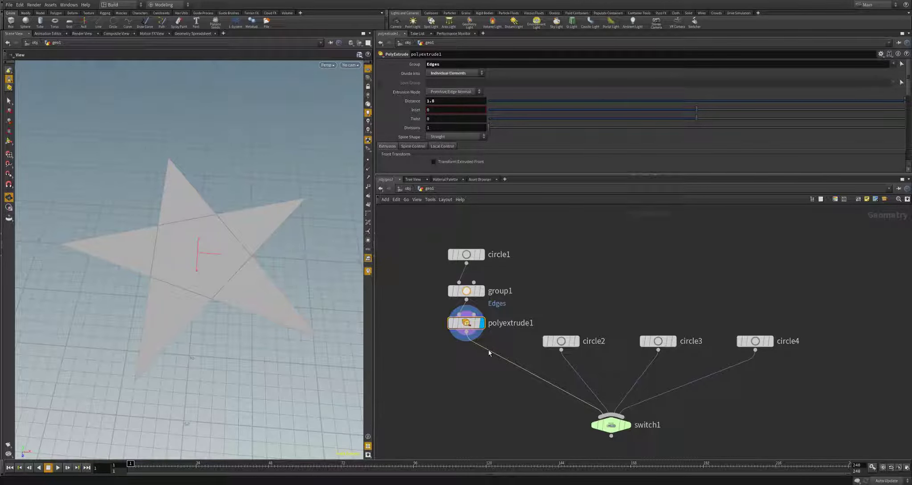
Insert a Null below polyextrude1 and give it a rectangular node shape
key(Tab)
text(n)
key(Down)
key(Down)
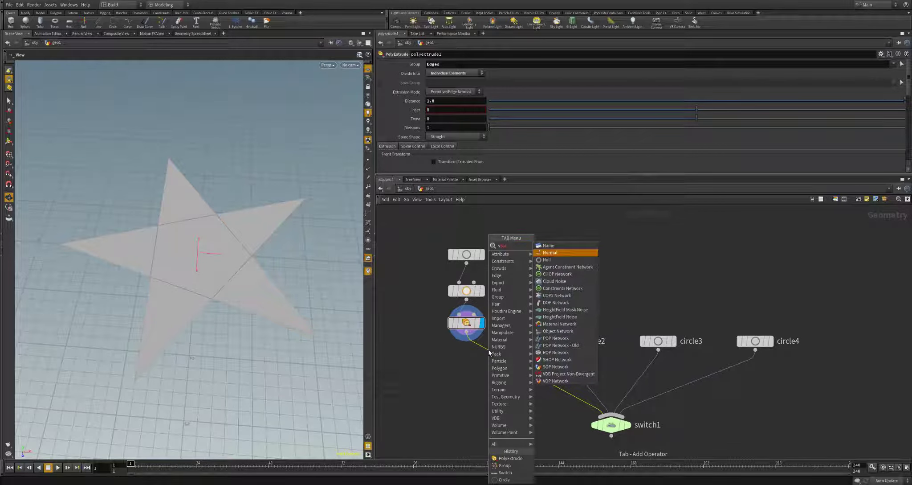
key(Return)
click(508, 343)
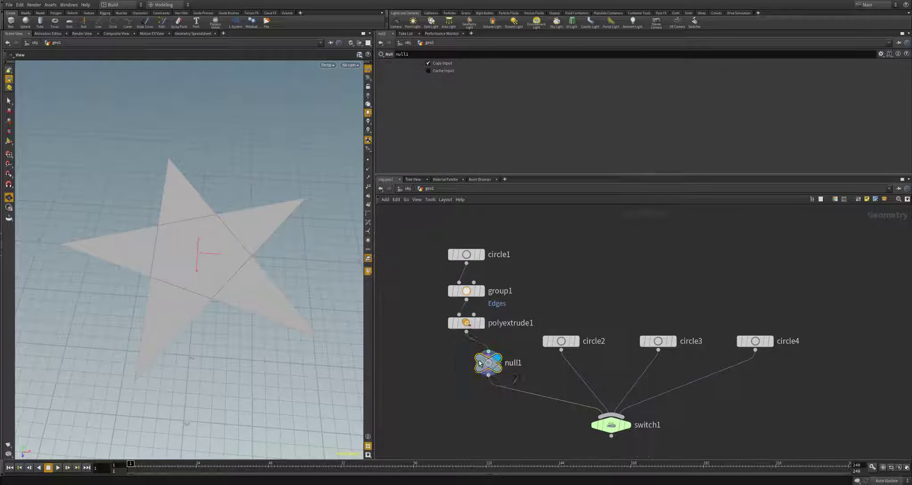
drag(489, 363, 467, 358)
key(z)
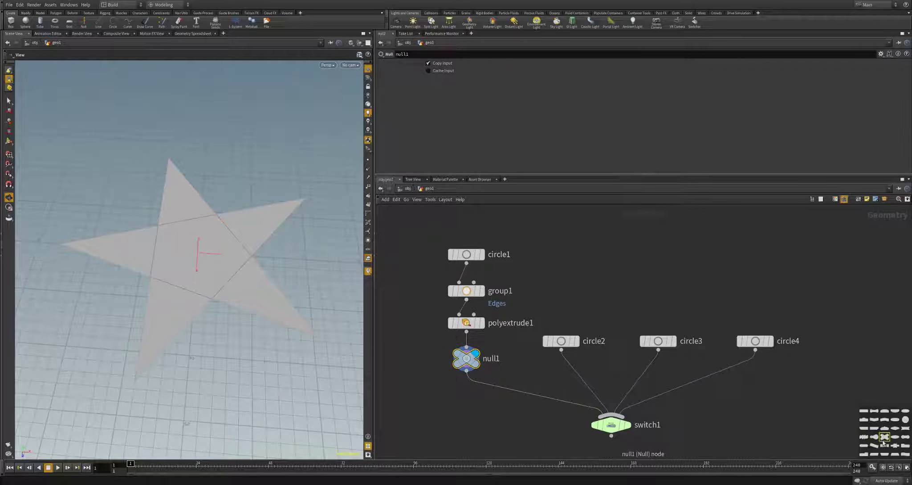
click(863, 412)
Rename the null 'Star_Shape' and colour it yellow
double_click(507, 361)
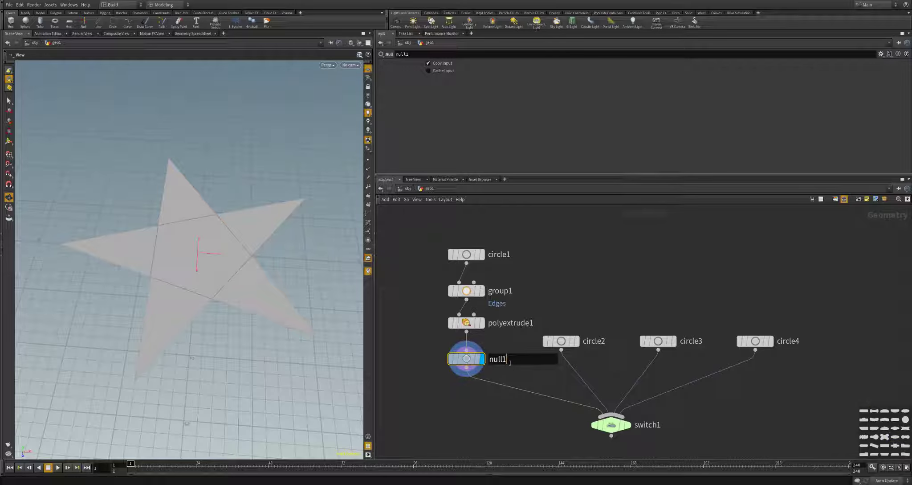
drag(510, 363, 490, 363)
text(Star_Shape)
click(484, 397)
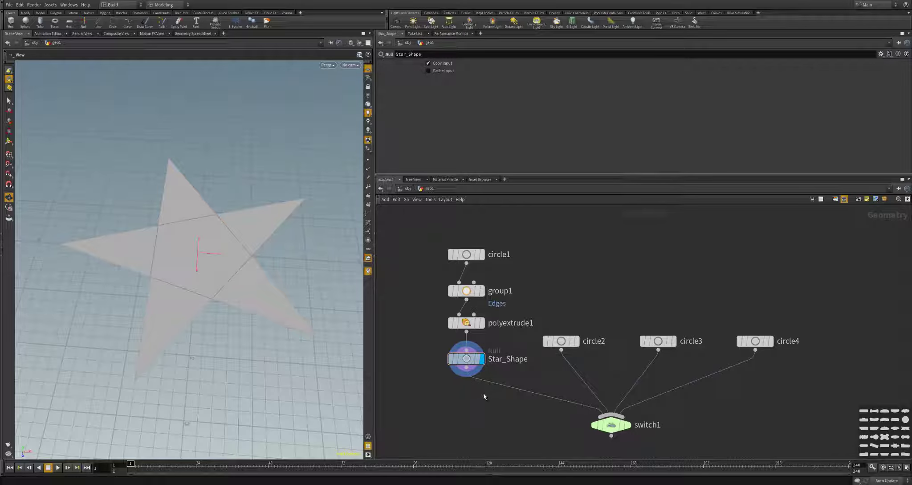
key(c)
click(901, 421)
key(c)
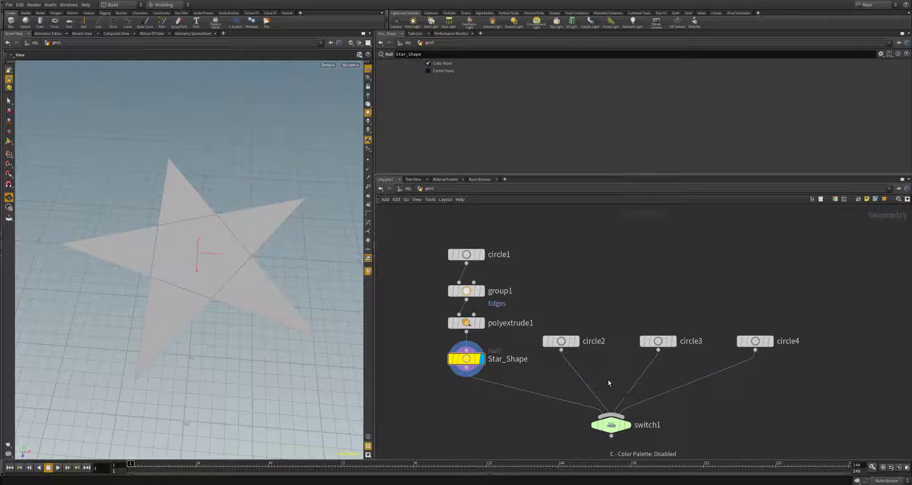
middle_drag(613, 374, 601, 369)
scroll(596, 331, down, 1)
drag(275, 299, 164, 207)
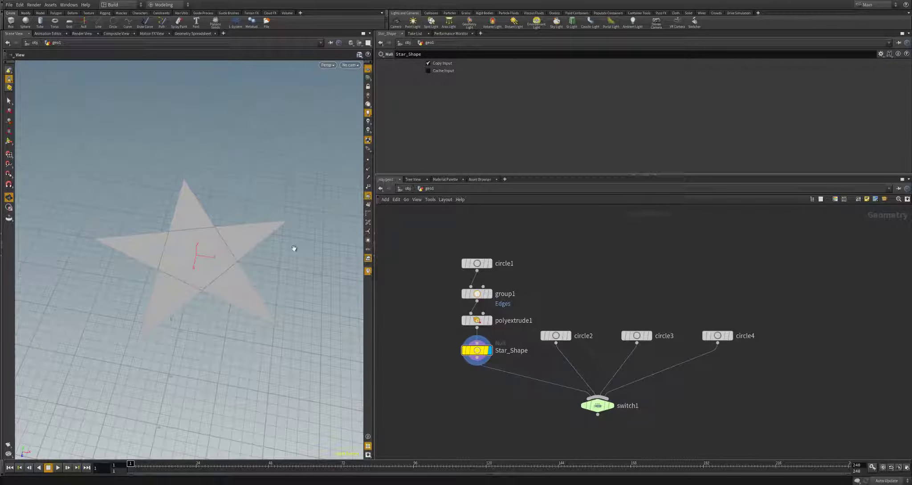
alt+drag(293, 249, 267, 248)
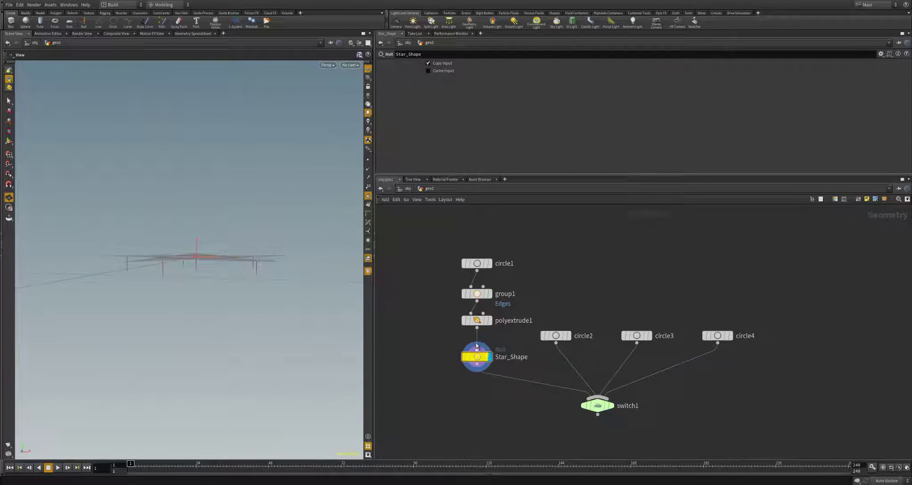
Insert a Reverse node, reverse1, right after polyextrude1
key(Tab)
text(rev)
key(Return)
click(481, 350)
alt+drag(267, 274, 232, 299)
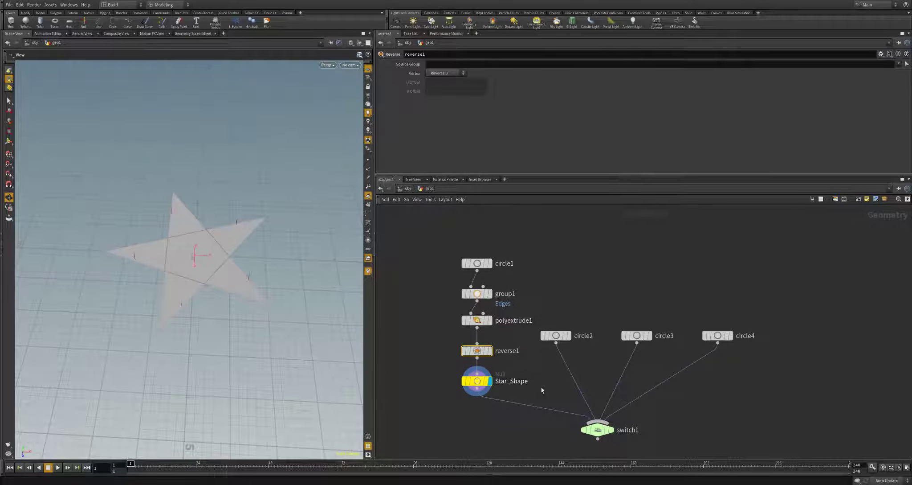
middle_drag(561, 349, 531, 329)
Display circle2 and make it a Polygon with 36 divisions
click(537, 317)
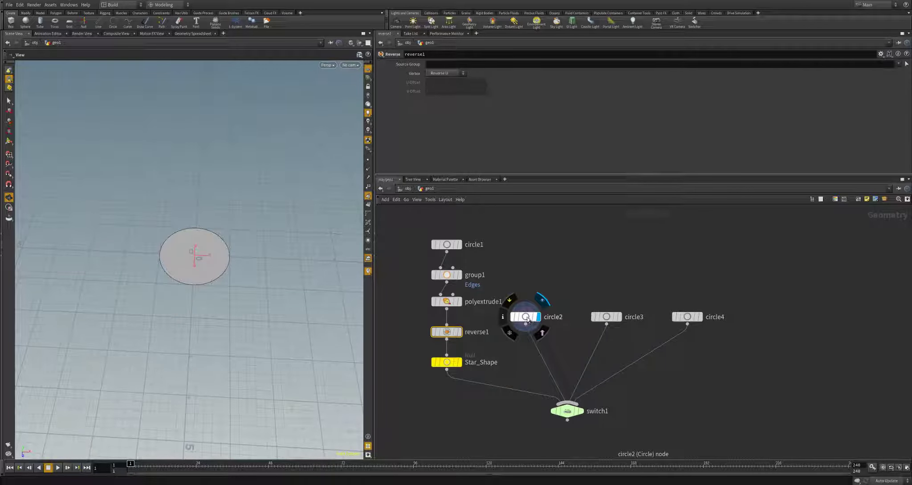
click(525, 316)
click(443, 64)
click(441, 72)
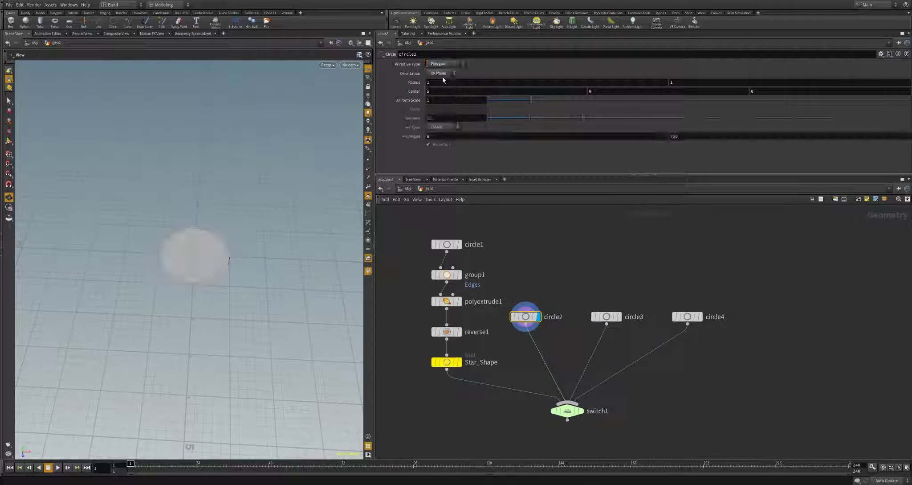
text(36)
key(Return)
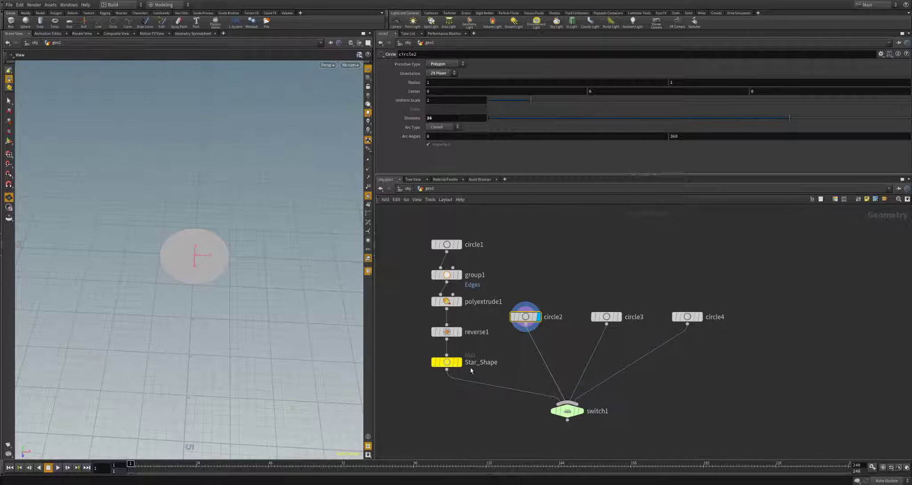
Template Star_Shape as a reference and set circle2's Uniform Scale to 2.6
click(456, 362)
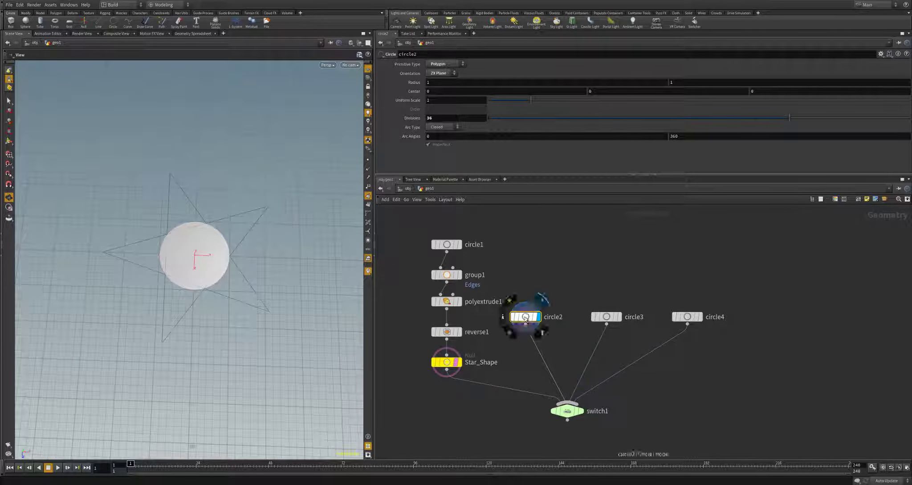
drag(531, 100, 596, 93)
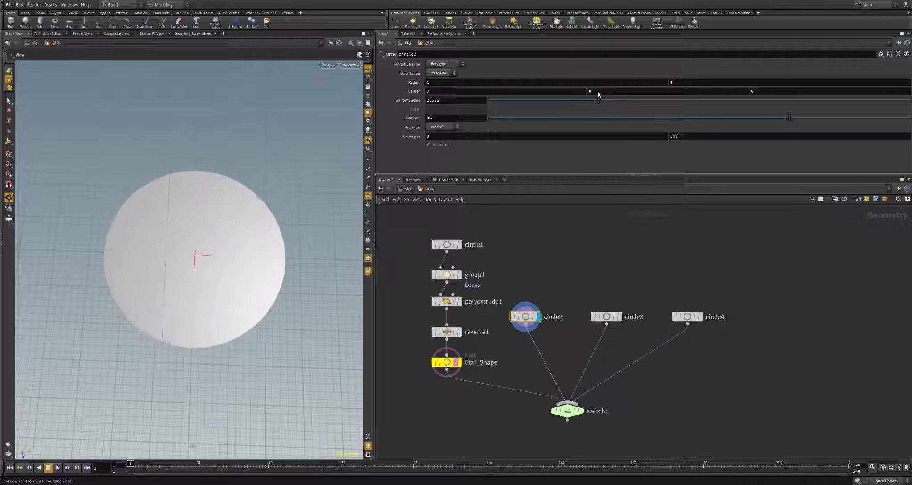
click(459, 99)
key(Return)
mouse_move(197, 253)
mouse_down()
mouse_move(196, 282)
mouse_move(201, 244)
mouse_up()
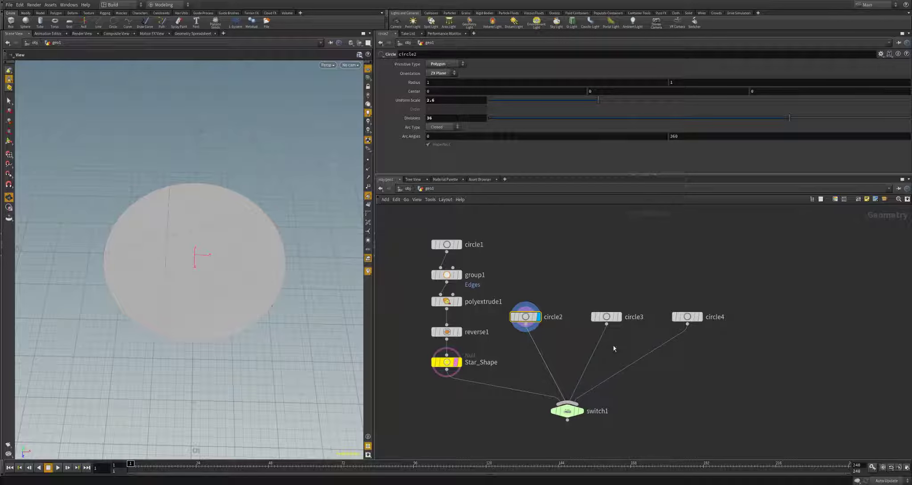
Rename circle2 to 'Circle_Shape' and insert reverse2 beneath it, before switch1
double_click(552, 318)
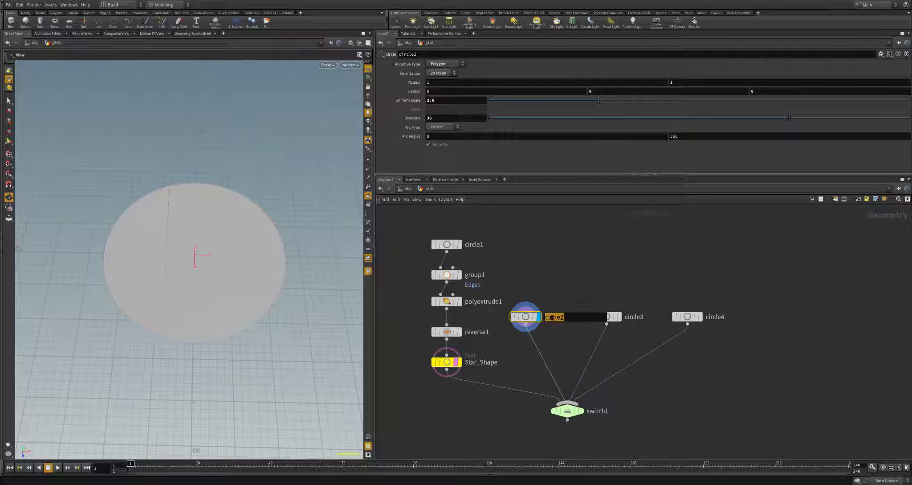
text(Circle_Shape)
key(Return)
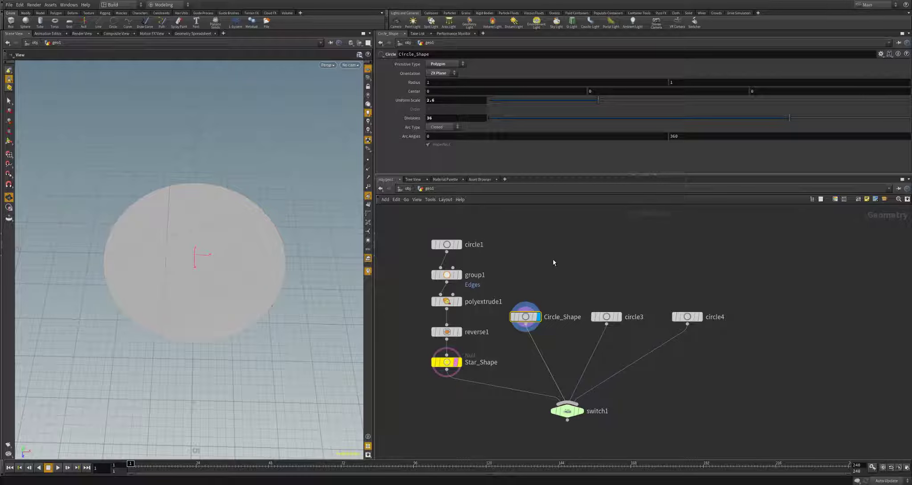
middle_drag(549, 368, 543, 318)
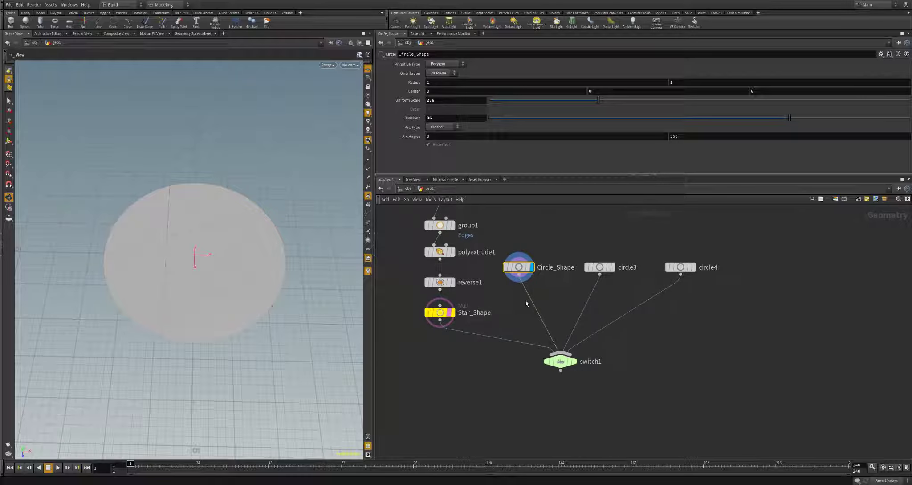
key(Tab)
text(rev)
key(Return)
click(528, 290)
drag(540, 303, 531, 298)
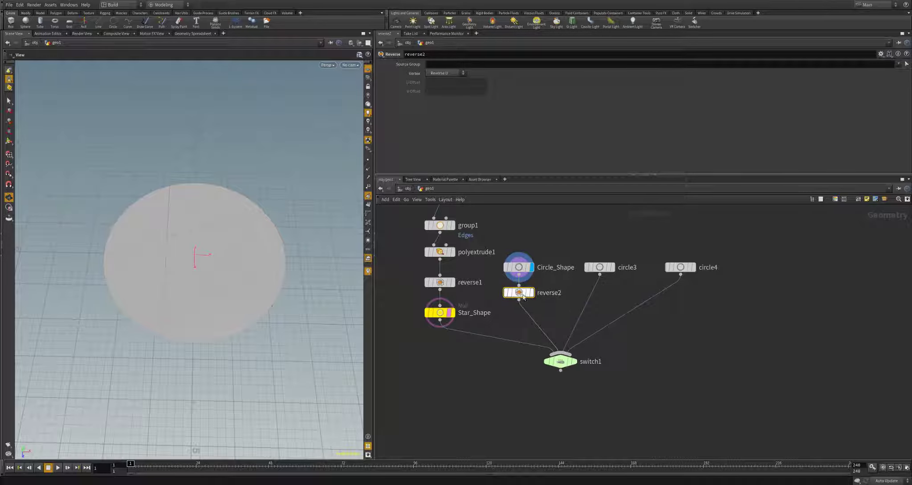
click(532, 297)
Rename the circle to 'Circle' and add a Null named 'Circle_Shape' between reverse2 and switch1
double_click(555, 267)
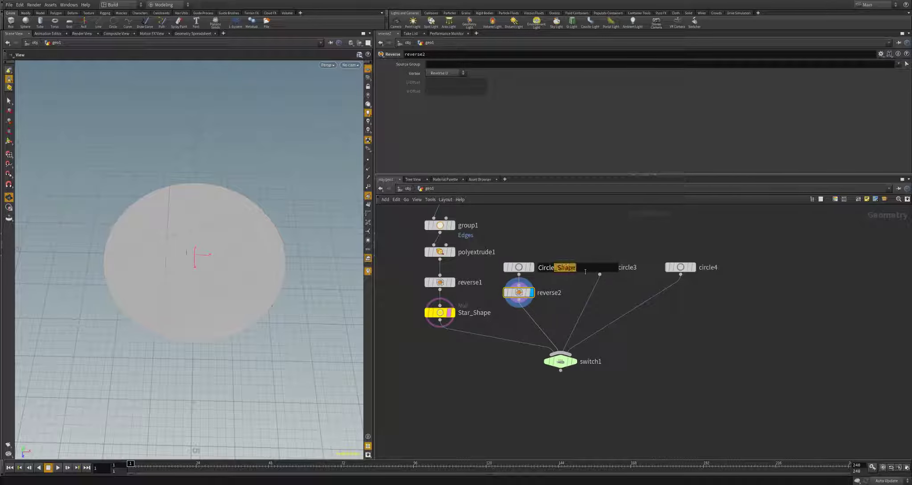
key(BackSpace)
key(Return)
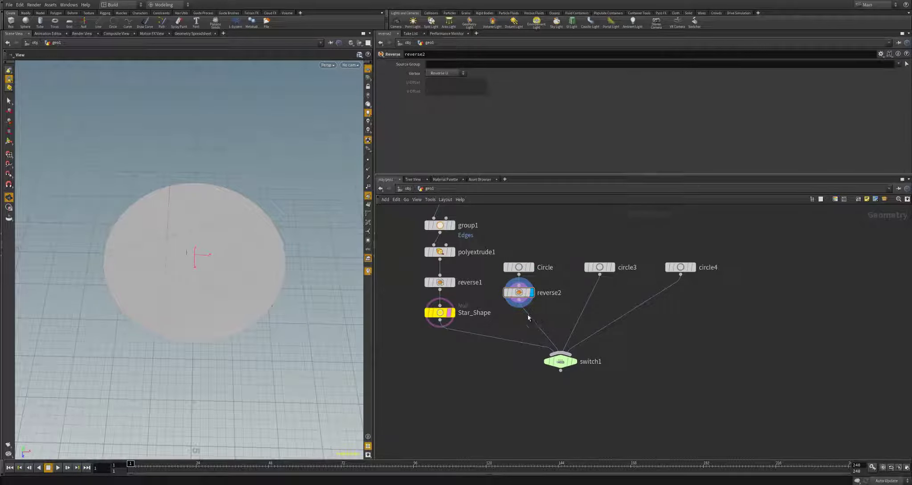
right_click(527, 315)
text(null)
key(Return)
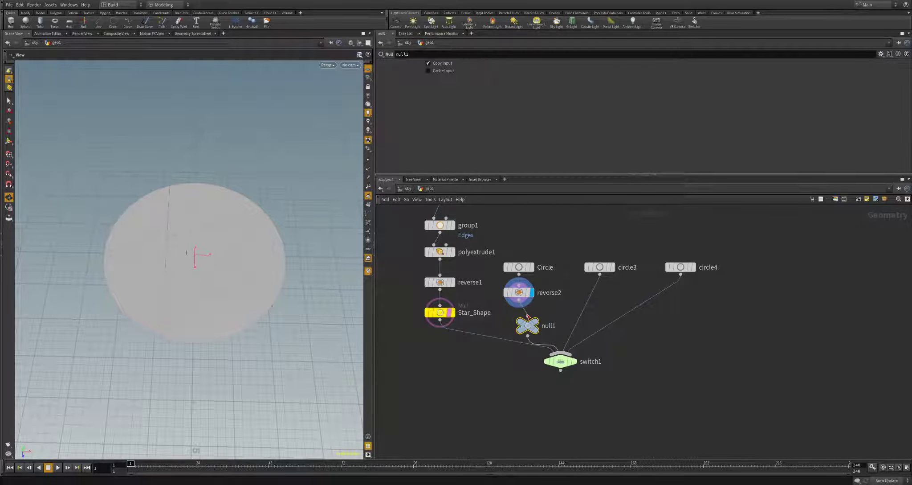
drag(528, 327, 520, 318)
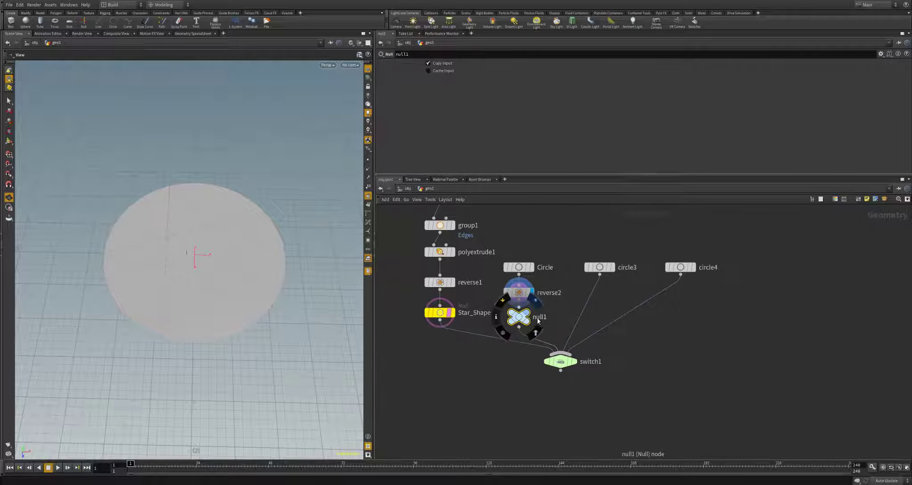
double_click(539, 317)
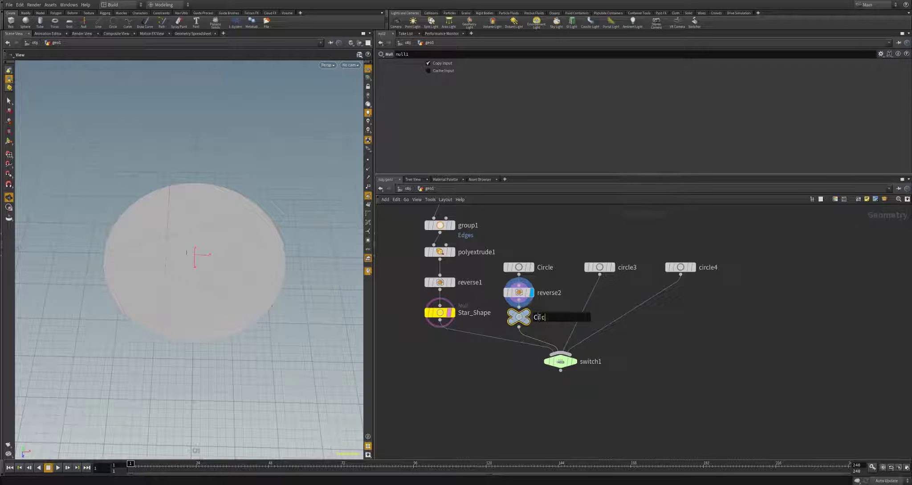
text(Circle_Shape)
key(Return)
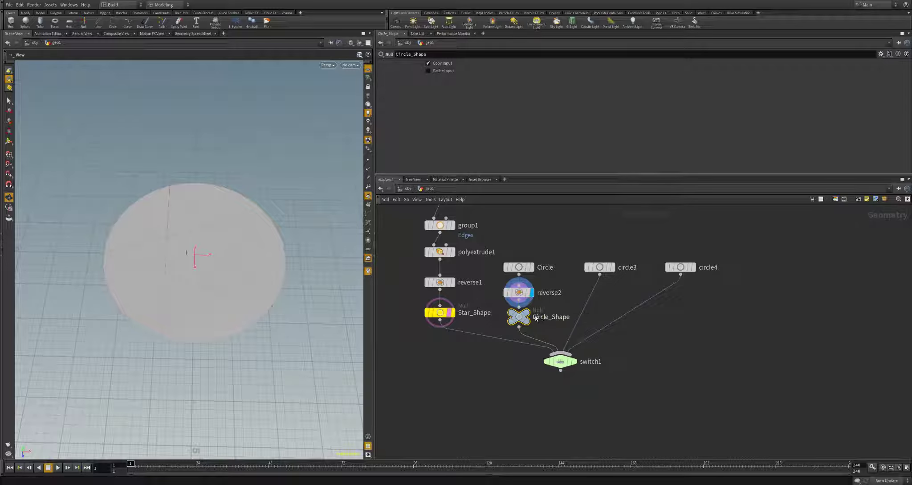
Give the Circle_Shape null the standard node shape and yellow colour
mouse_move(523, 316)
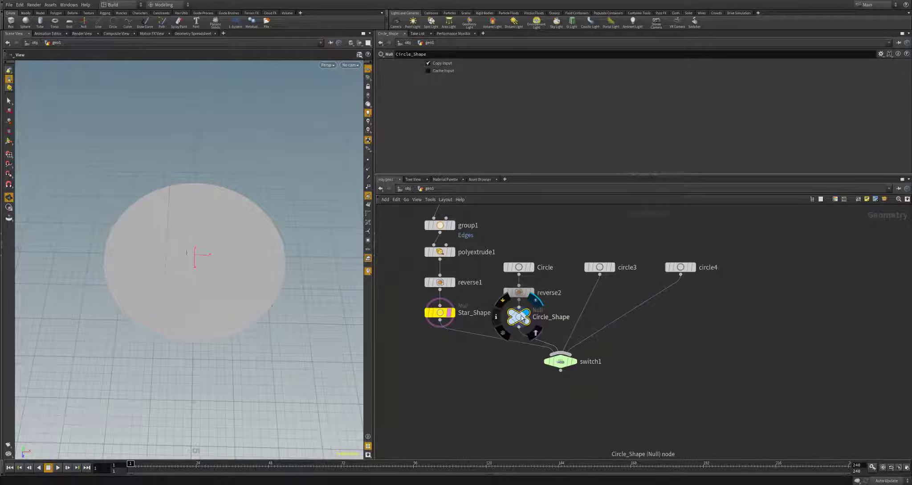
key(shift+s)
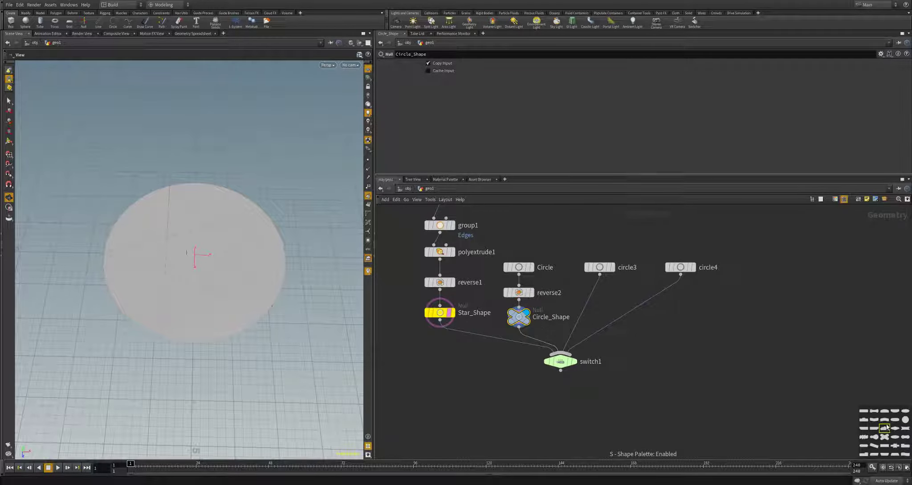
click(873, 412)
key(c)
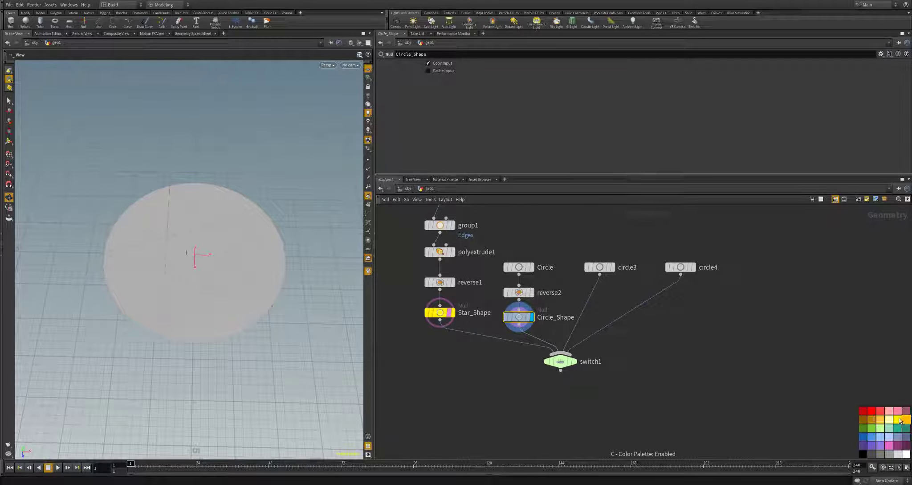
click(900, 419)
middle_drag(664, 363, 602, 383)
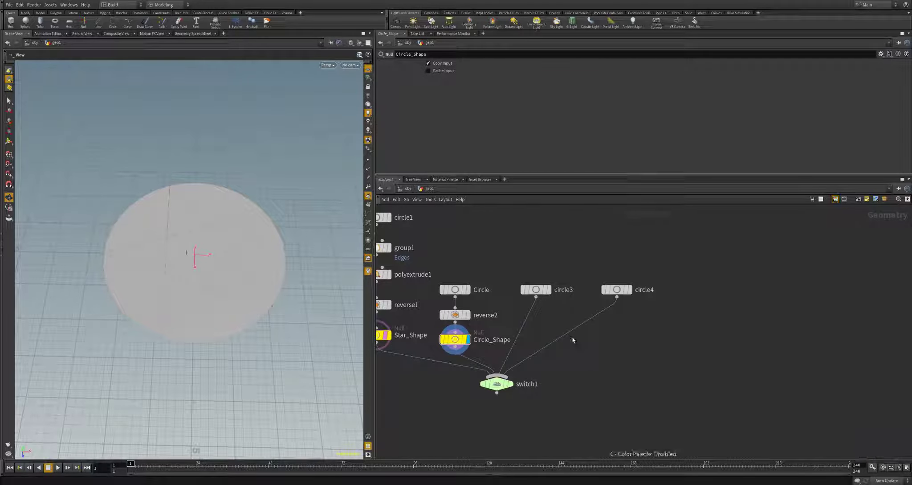
Display circle3 and make it a Polygon with 4 divisions
click(541, 291)
click(537, 290)
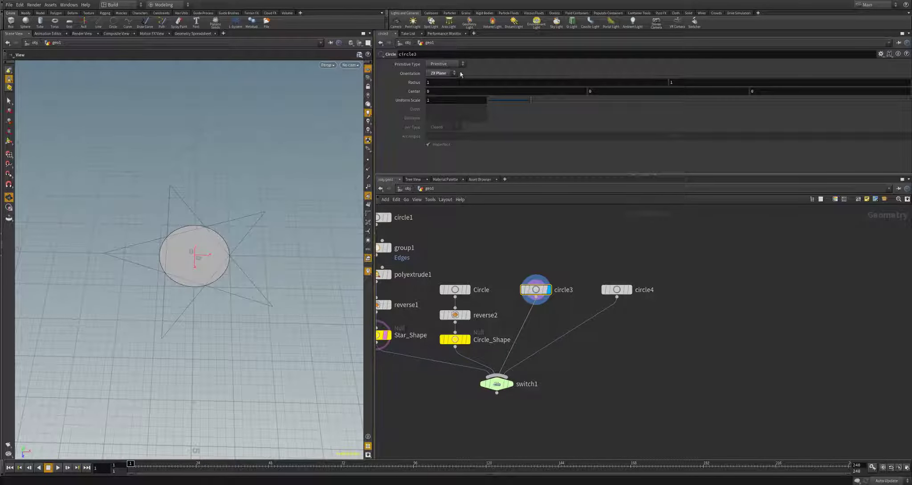
click(444, 65)
click(437, 78)
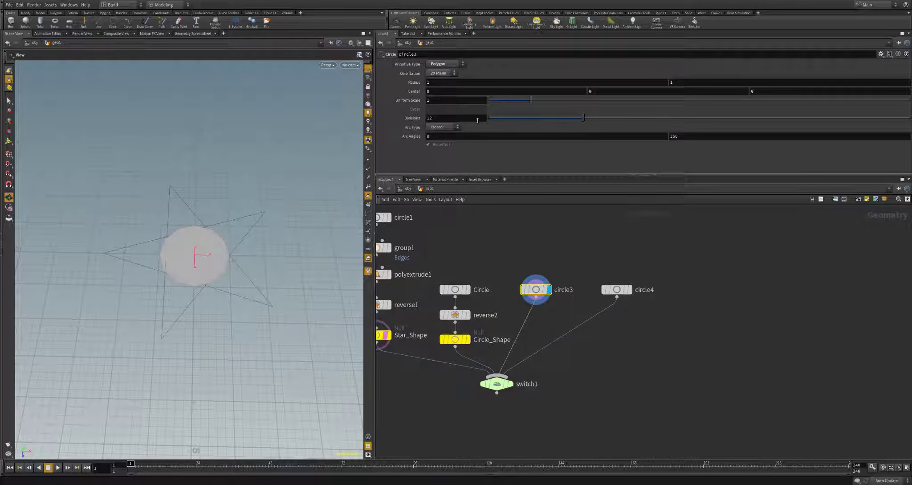
drag(533, 118, 513, 123)
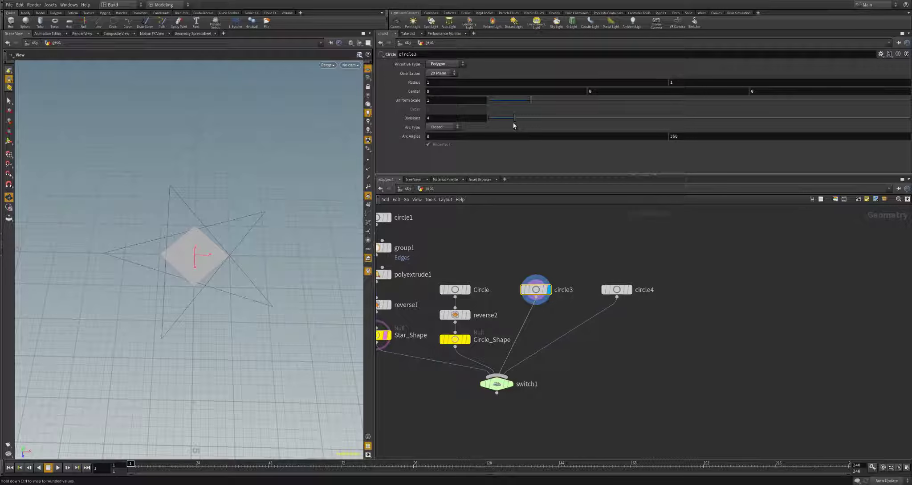
scroll(268, 231, up, 2)
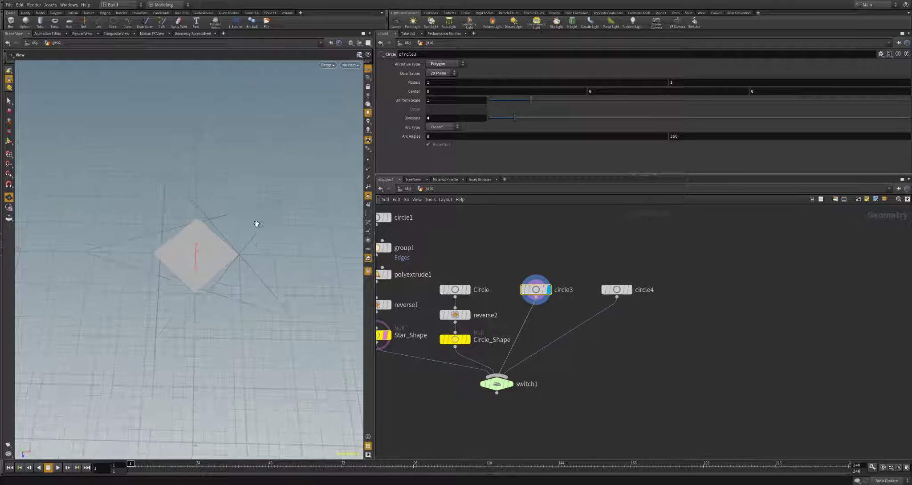
drag(255, 222, 265, 244)
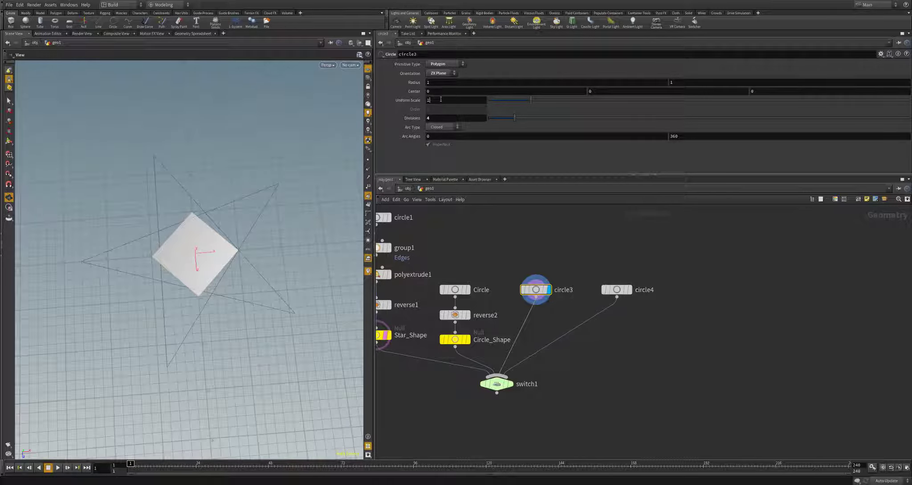
Set circle3's uniform scale to 2.6 and arc start to 45 to square it up
text(2.6)
key(Return)
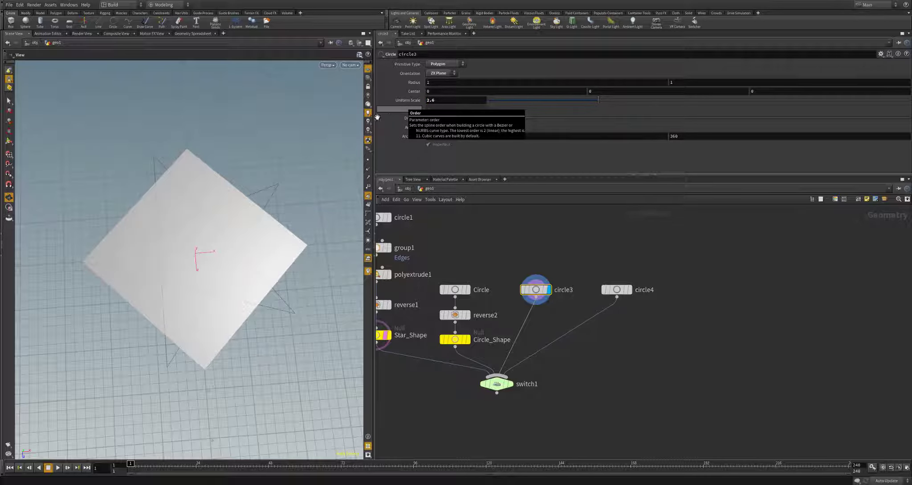
drag(279, 236, 336, 203)
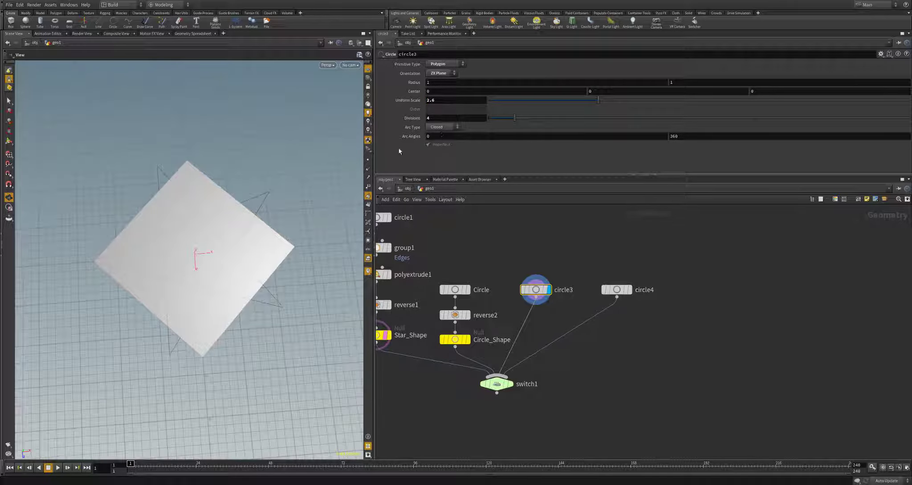
drag(293, 228, 290, 246)
drag(245, 303, 201, 209)
text(45)
key(Return)
Raise circle3's uniform scale to 3.7, comparing against Circle_Shape as a reference
middle_drag(450, 101, 734, 107)
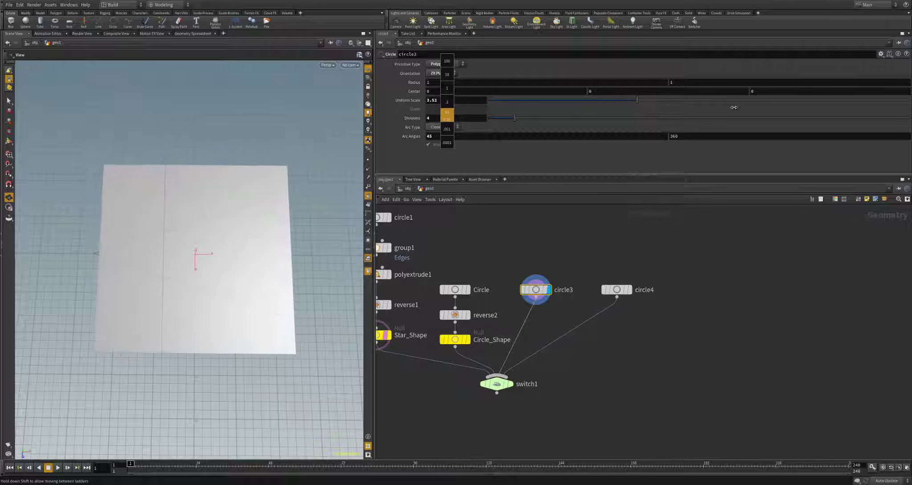
middle_drag(436, 104, 436, 103)
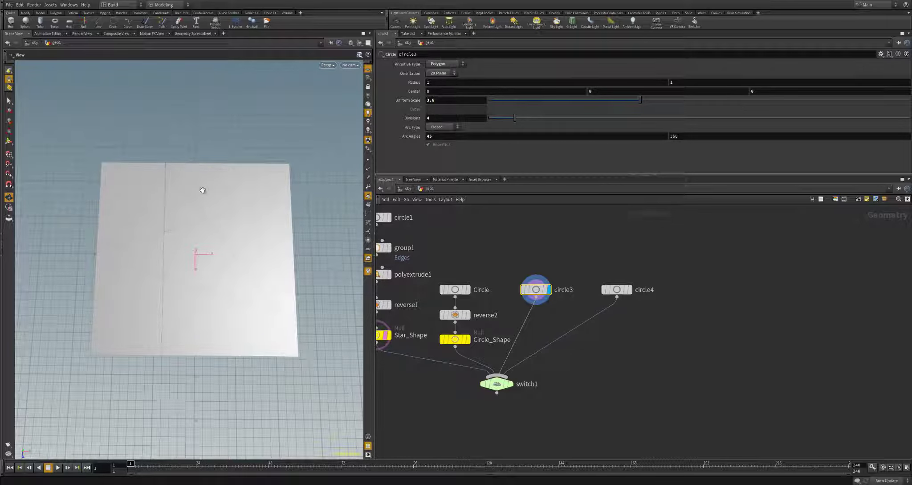
drag(271, 269, 243, 260)
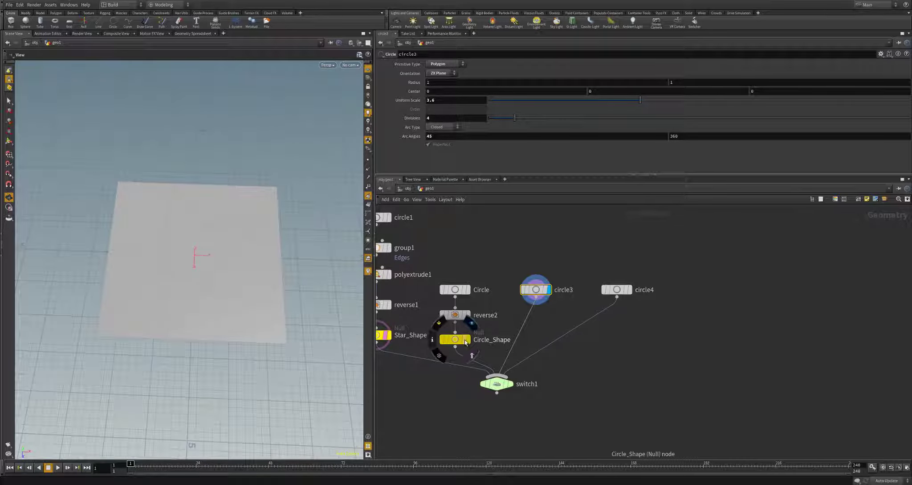
click(466, 339)
drag(287, 303, 267, 302)
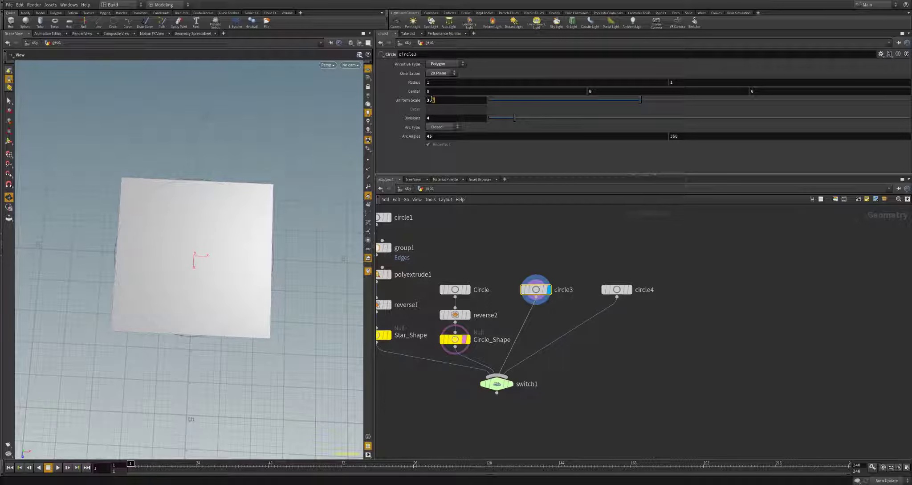
key(Return)
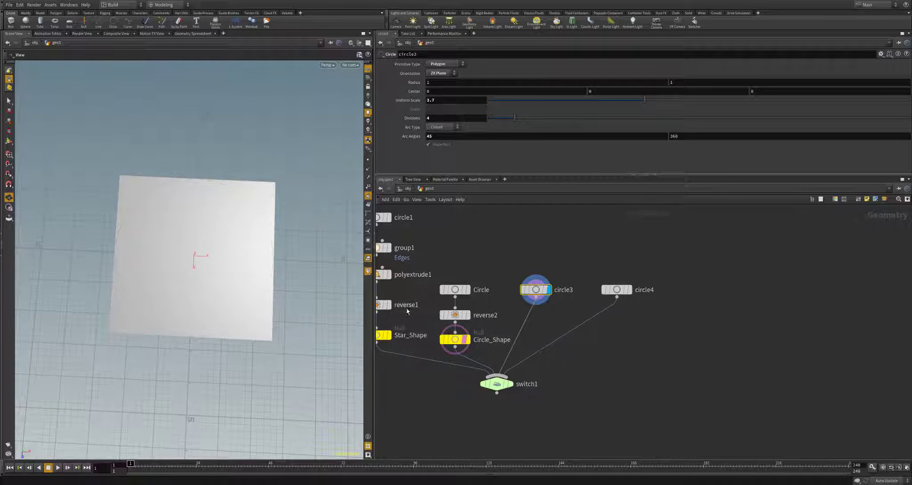
click(466, 339)
scroll(259, 341, down, 2)
drag(259, 340, 265, 336)
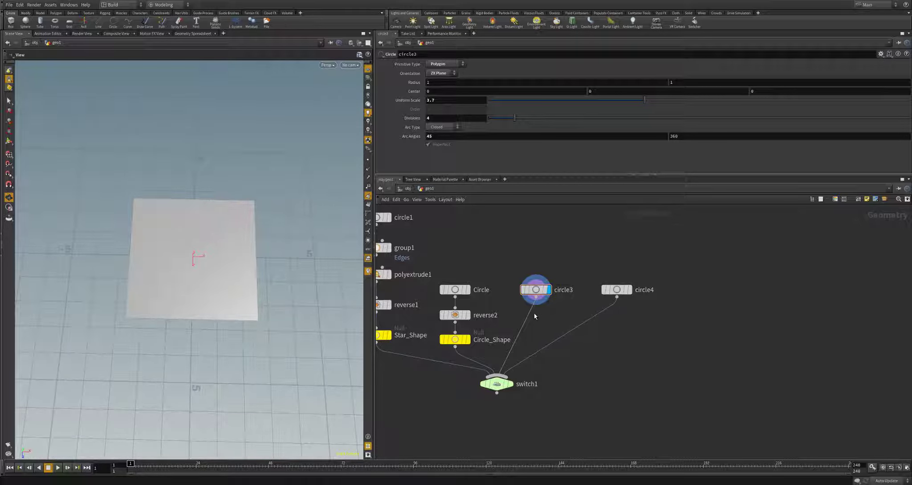
Copy reverse2 and Circle_Shape and insert the copies between circle3 and switch1
key(Tab)
text(re)
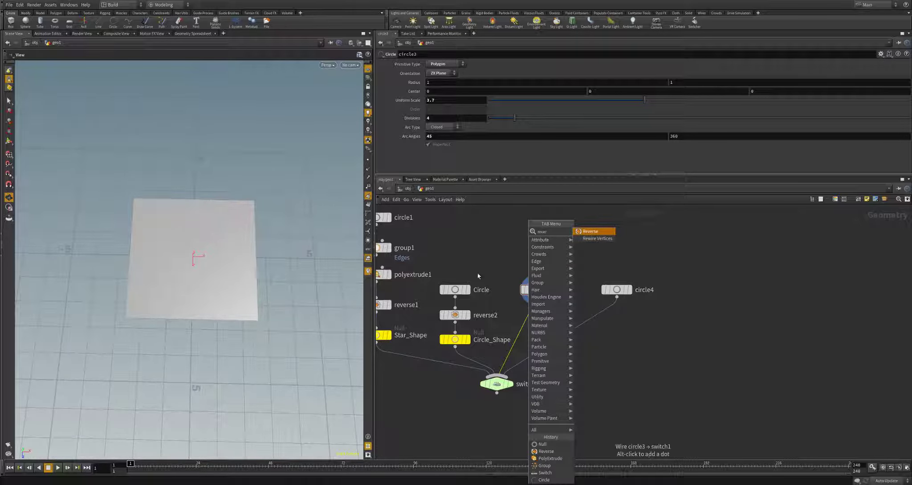
key(Escape)
drag(461, 325, 454, 316)
key(ctrl+c)
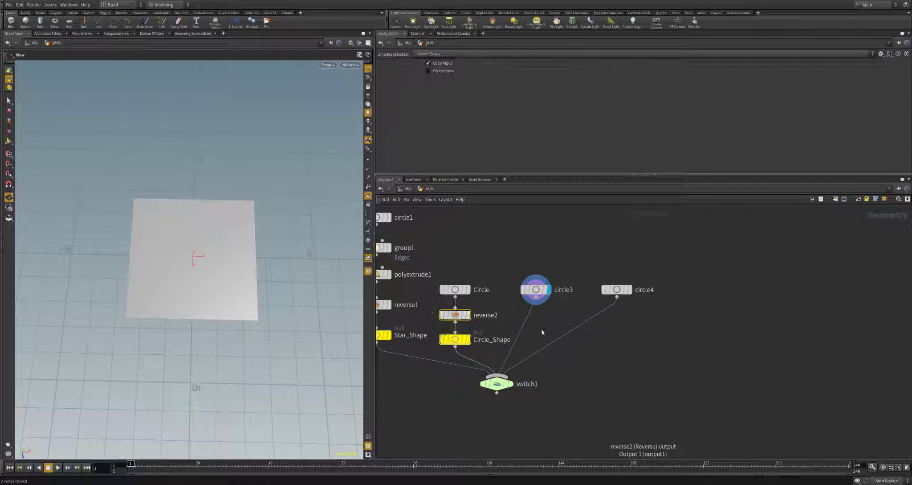
key(ctrl+v)
click(532, 317)
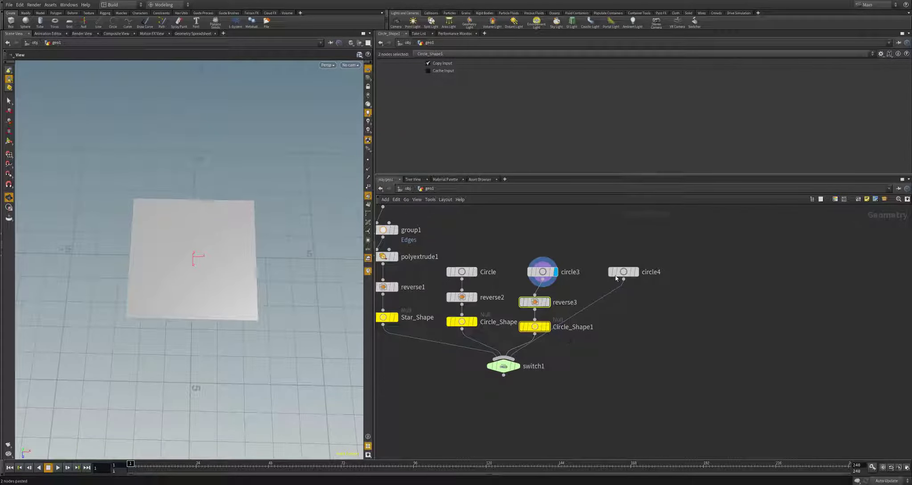
Rename the pasted null to Square_Shape and tidy the positions of circle4 and switch1
drag(617, 278, 668, 278)
drag(503, 366, 498, 393)
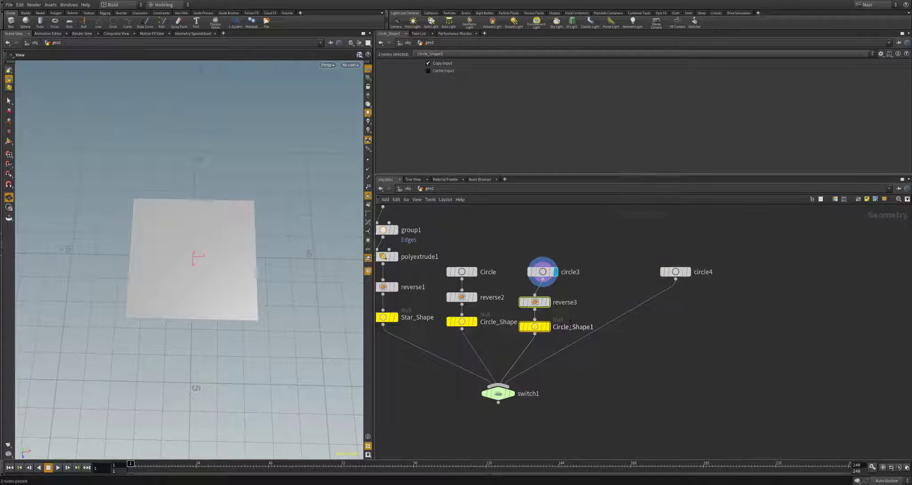
double_click(571, 328)
double_click(585, 328)
mouse_move(552, 332)
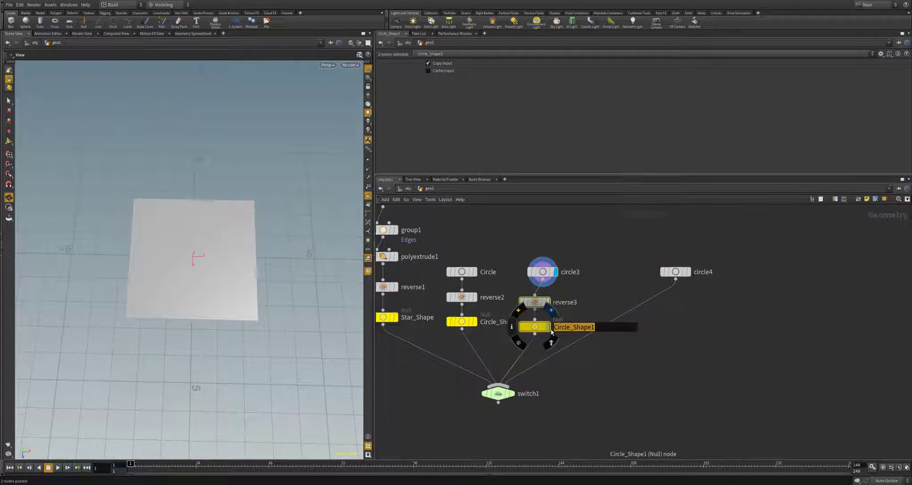
text(Square_Shape)
key(Return)
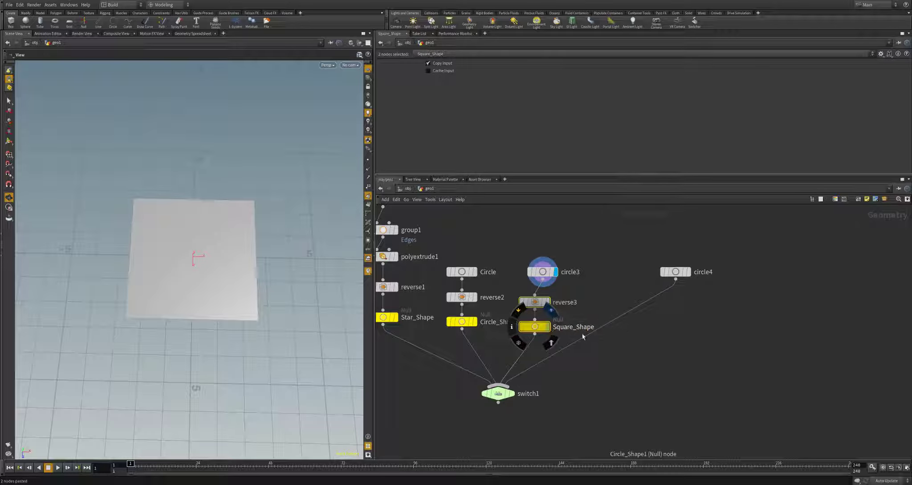
click(671, 345)
drag(677, 273, 676, 273)
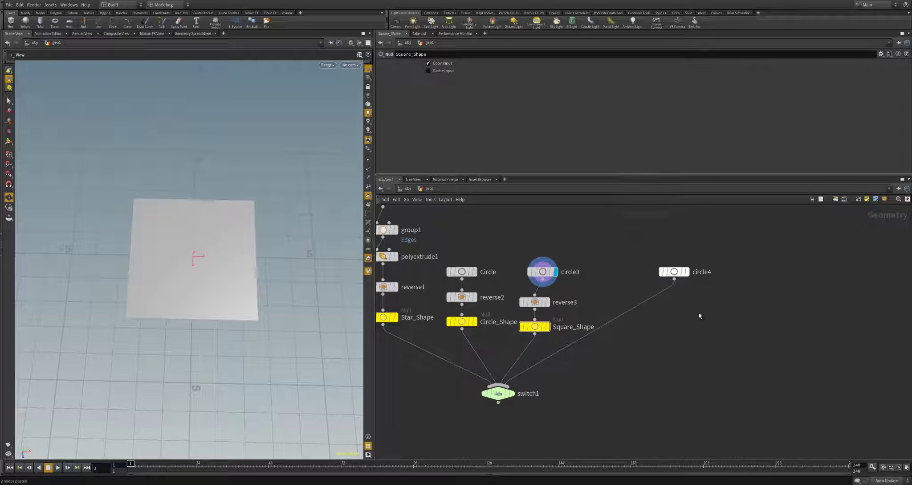
drag(500, 396, 508, 408)
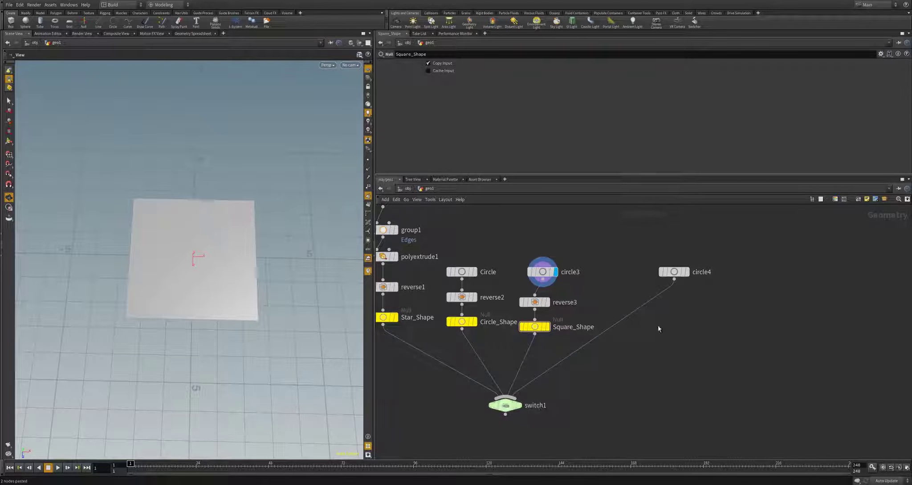
Display circle4 and set its uniform scale to 2.6, with Square_Shape as a reference
click(687, 271)
click(674, 271)
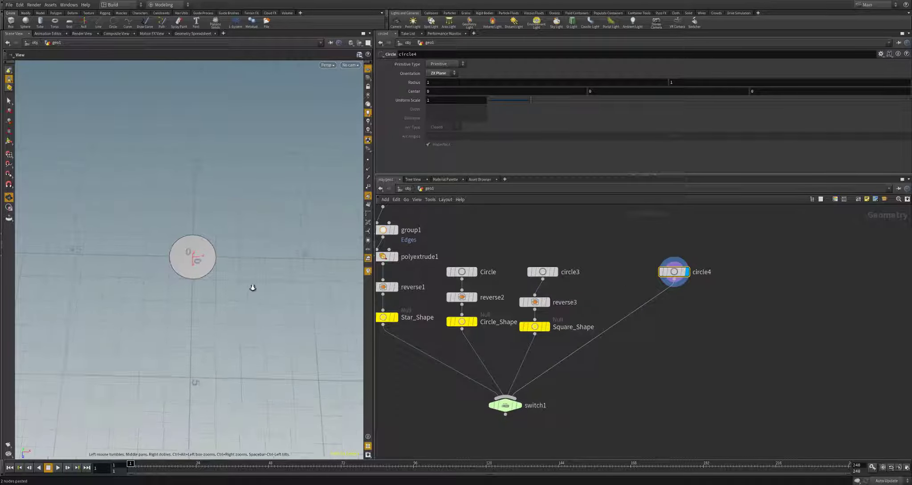
drag(253, 287, 217, 278)
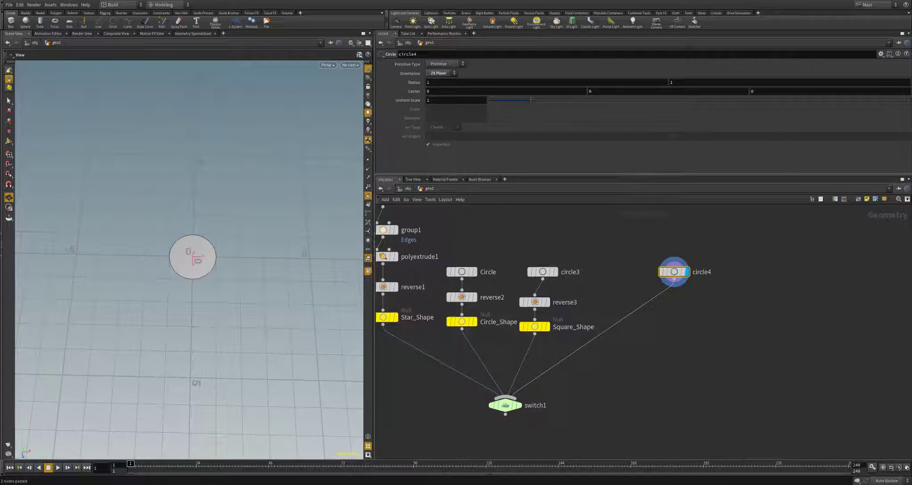
mouse_move(677, 273)
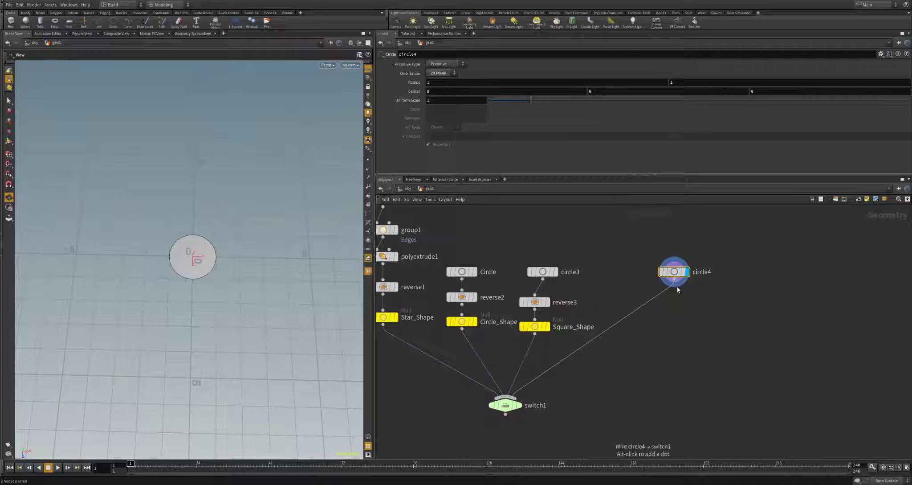
scroll(216, 299, up, 2)
drag(226, 307, 235, 292)
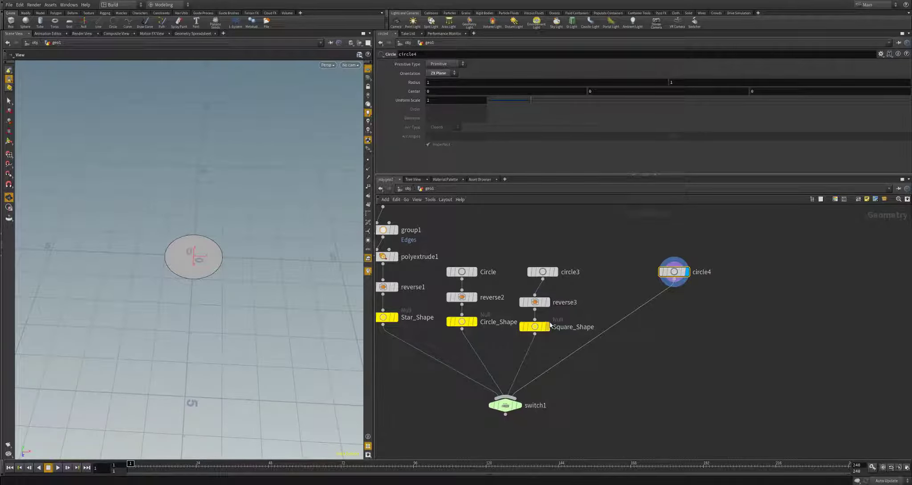
click(551, 342)
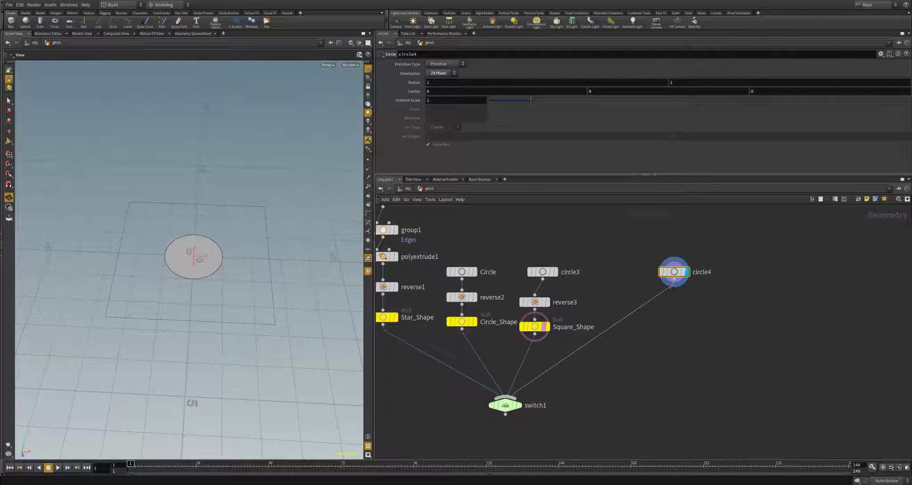
drag(224, 275, 230, 316)
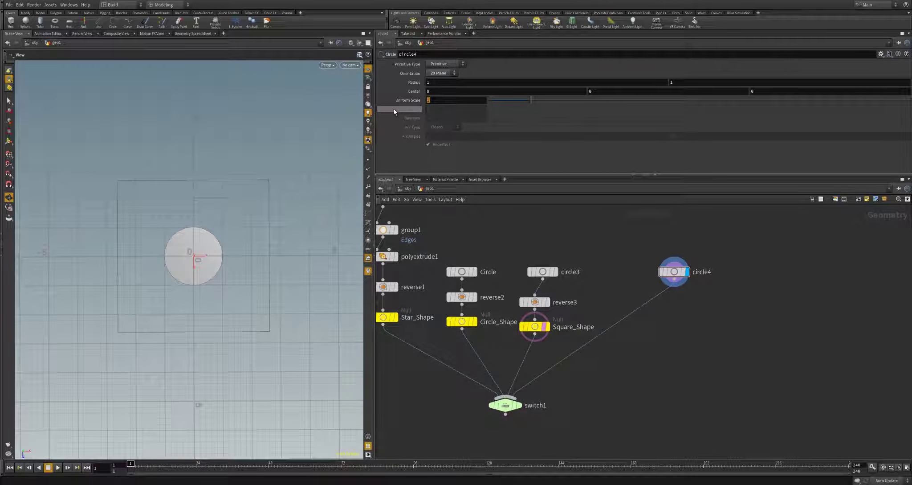
mouse_move(394, 111)
key(Return)
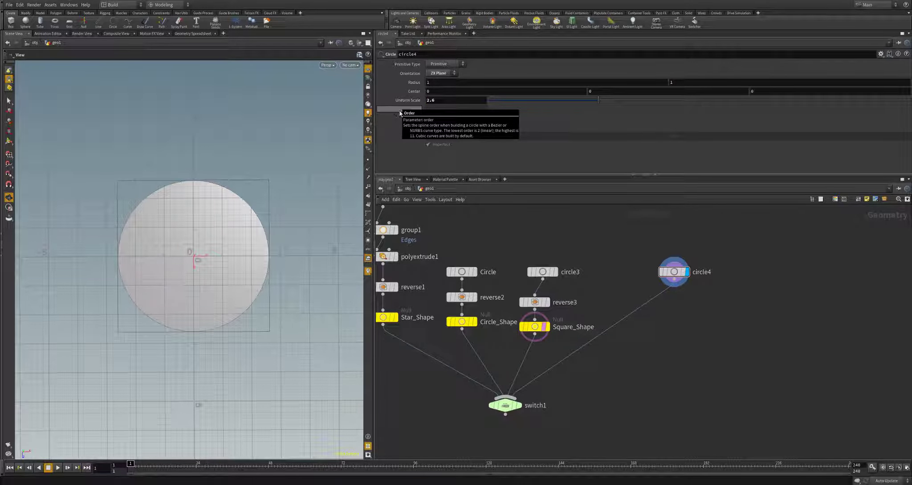
Make circle4 a Polygon with 18 divisions
middle_drag(678, 358, 654, 328)
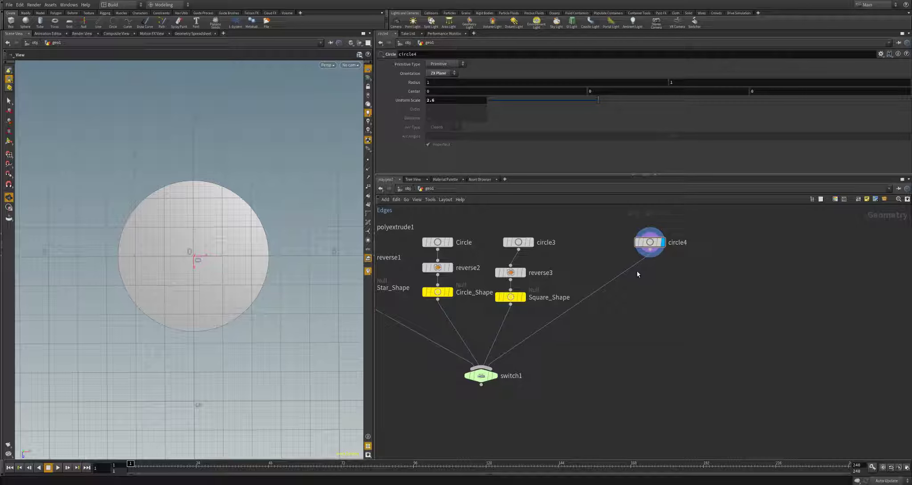
click(445, 64)
click(441, 72)
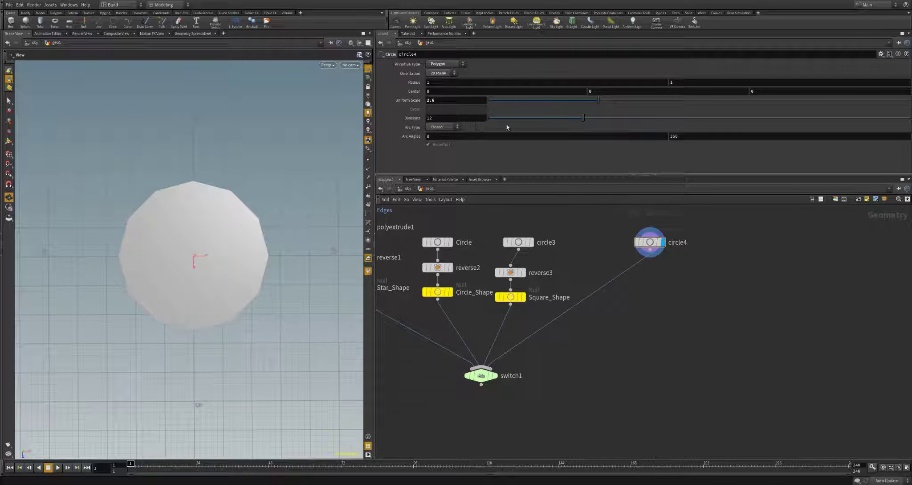
drag(582, 119, 635, 124)
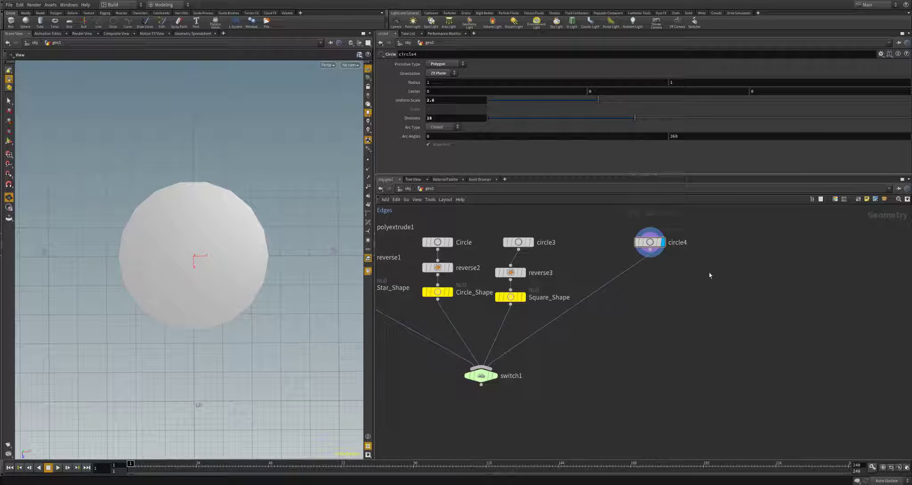
key(Tab)
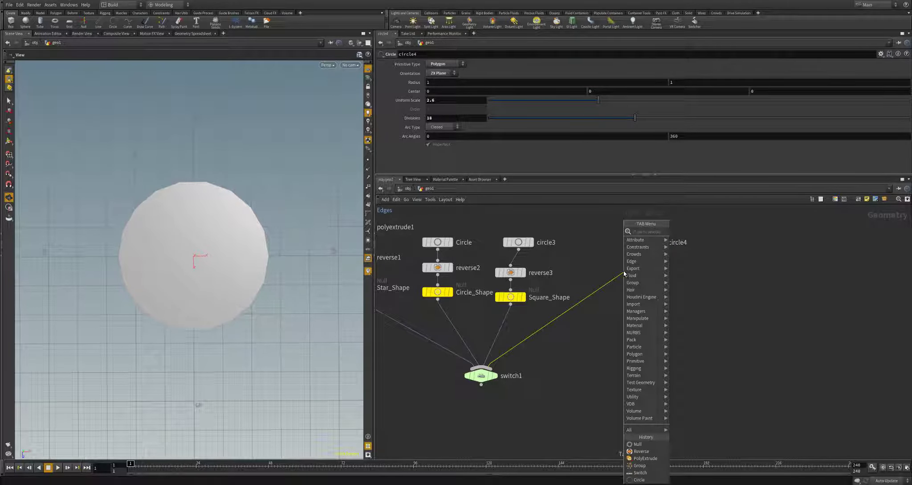
Insert a Mountain node between circle4 and switch1 and display it
text(mountain)
key(Return)
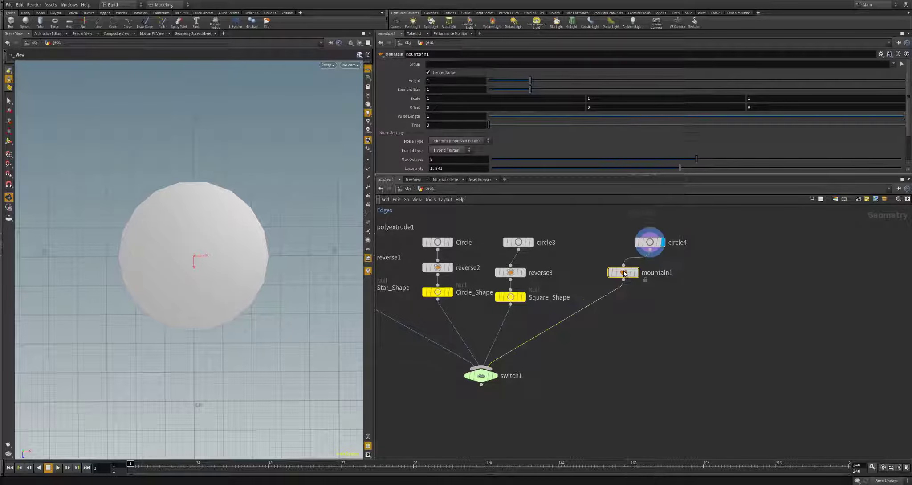
click(657, 303)
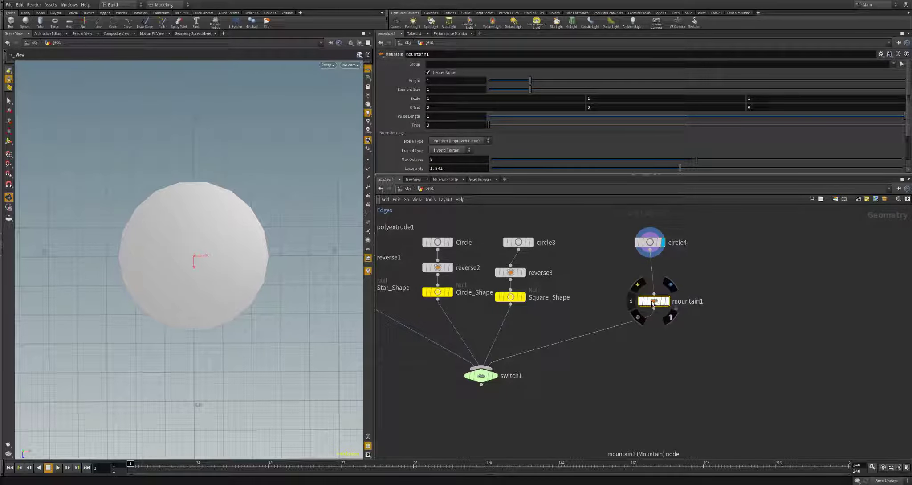
click(662, 298)
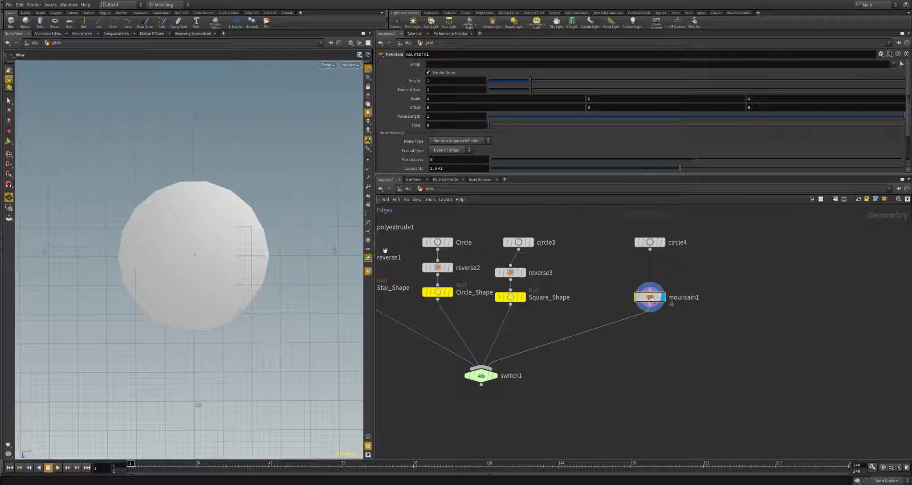
drag(261, 279, 222, 286)
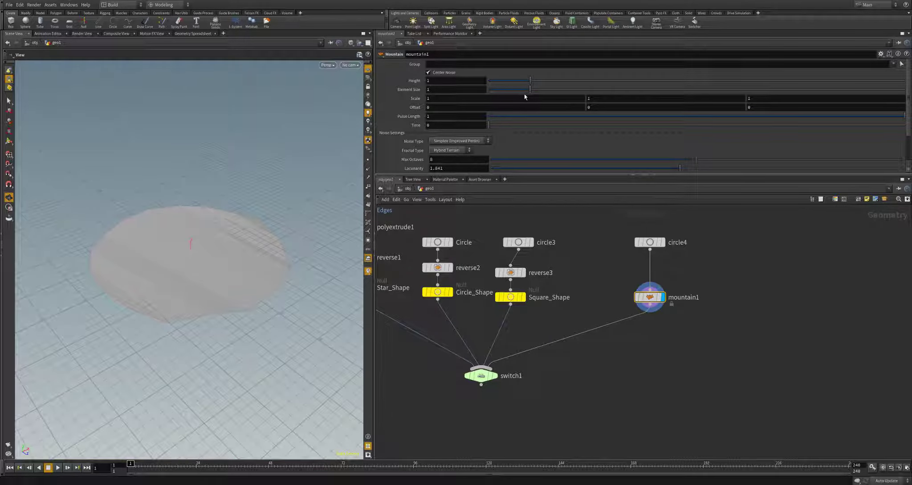
Set mountain1's Height to 4.015 and Element Size to 3.048
drag(530, 80, 716, 82)
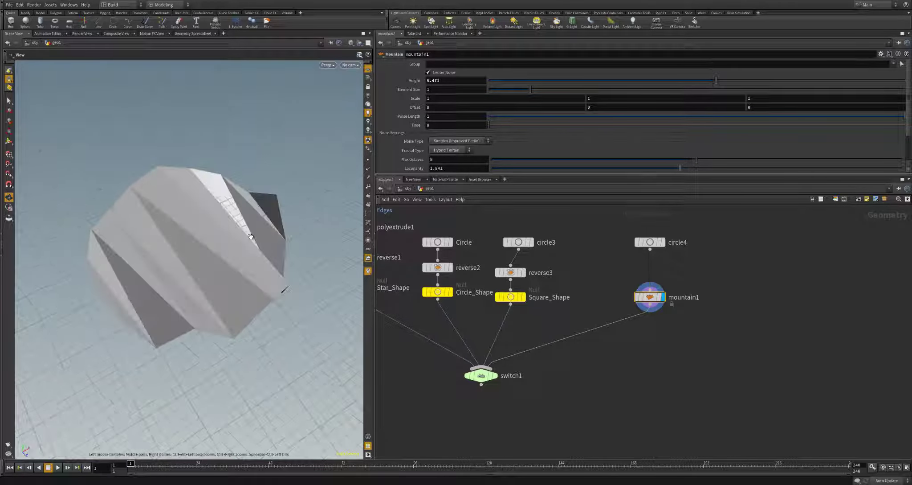
drag(570, 90, 656, 83)
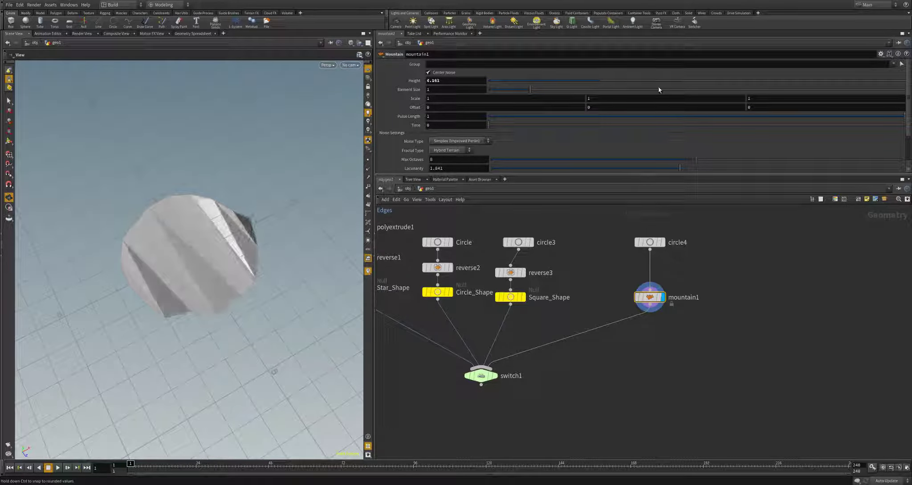
drag(537, 90, 636, 89)
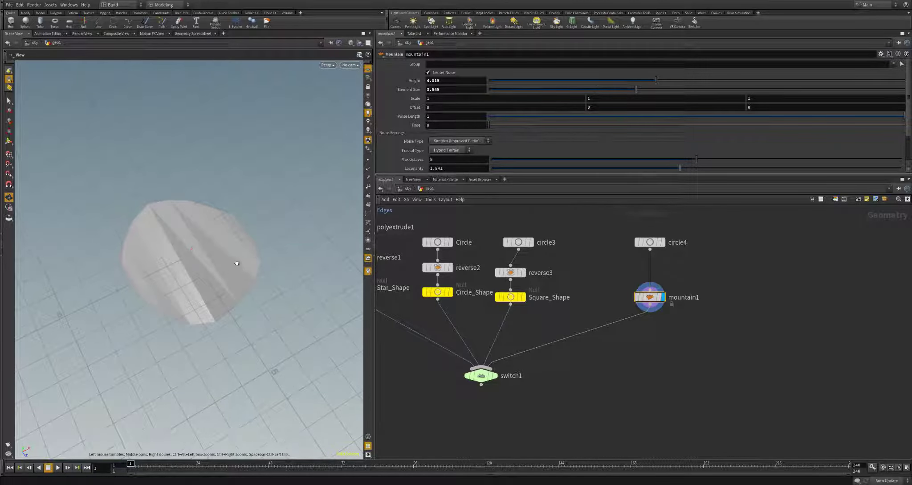
drag(258, 220, 225, 289)
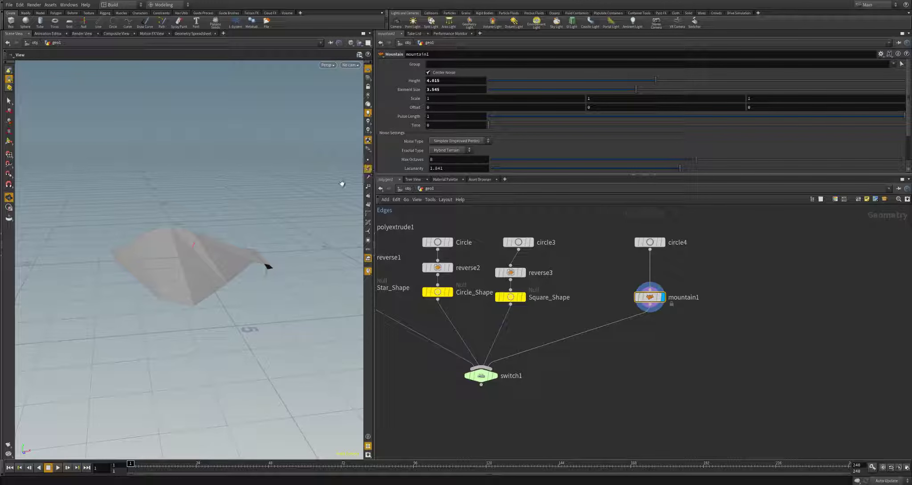
drag(342, 183, 268, 266)
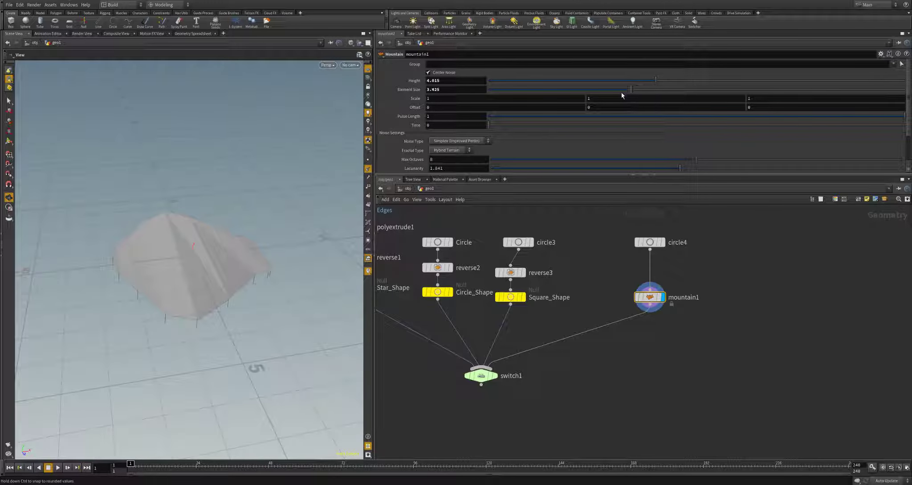
mouse_move(622, 95)
mouse_down()
mouse_move(527, 92)
mouse_move(615, 91)
mouse_up()
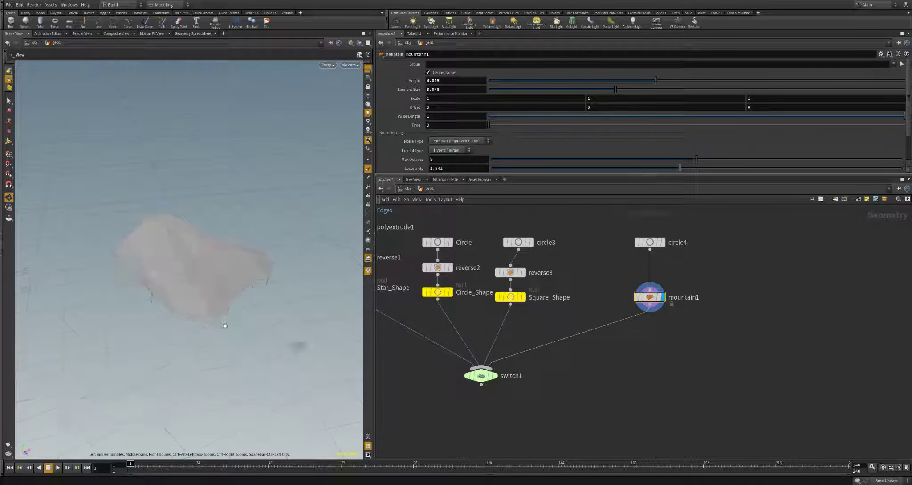
mouse_move(225, 325)
mouse_down()
mouse_move(299, 242)
mouse_move(267, 244)
mouse_move(280, 254)
mouse_move(238, 300)
mouse_move(229, 267)
mouse_move(171, 300)
mouse_move(265, 330)
mouse_move(196, 324)
mouse_move(210, 321)
mouse_up()
drag(251, 263, 246, 322)
right_click(198, 300)
click(300, 220)
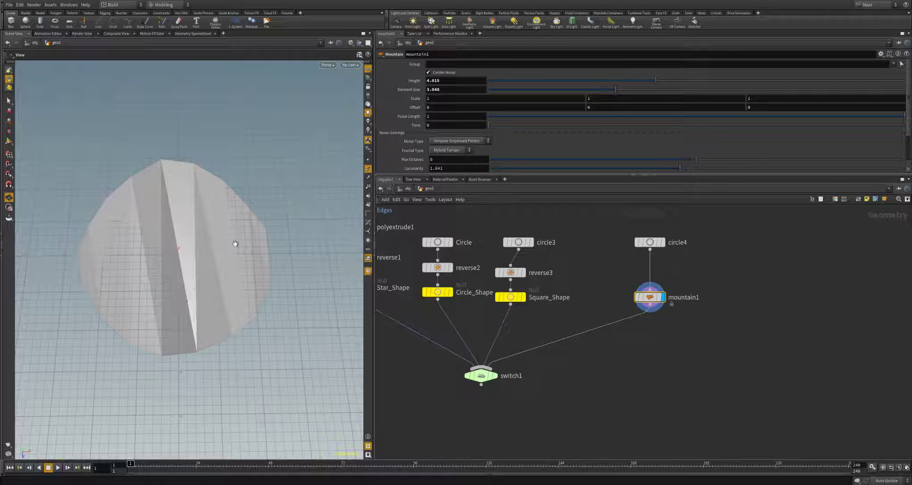
drag(184, 285, 248, 286)
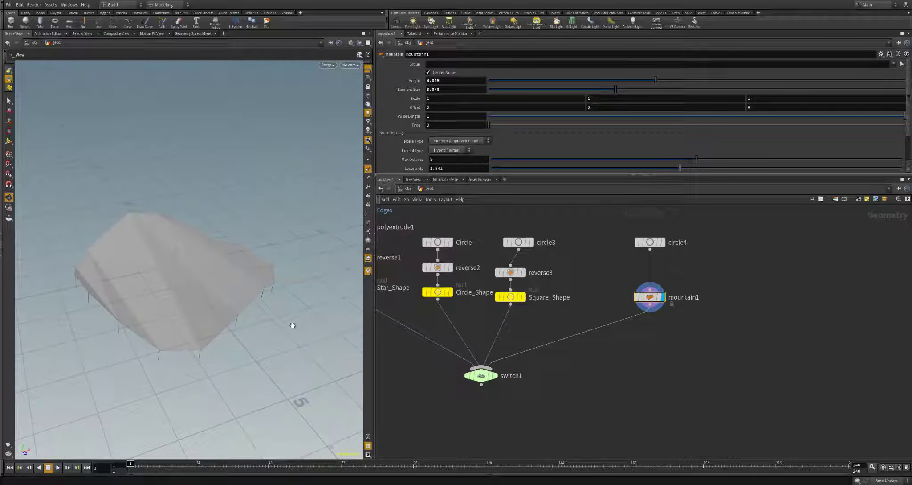
Insert Attribute Expression point1 before mountain1, setting Normal (N) to @P
key(Tab)
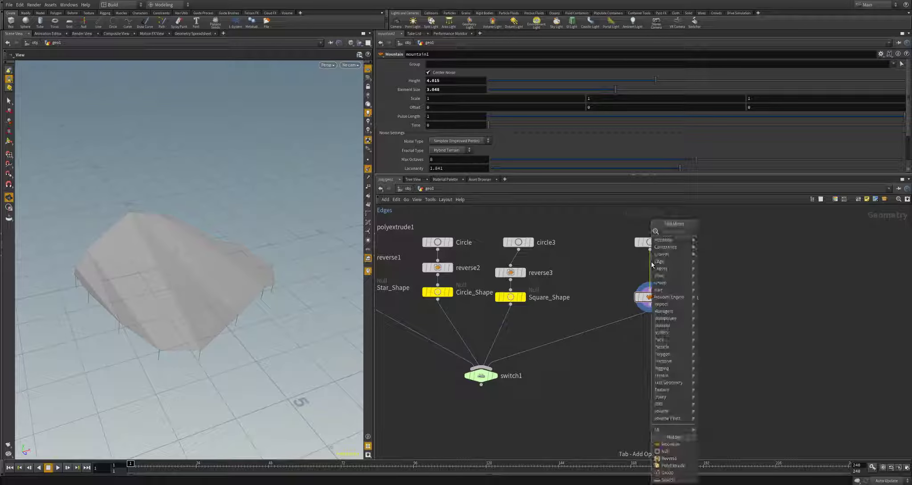
text(poin)
key(Return)
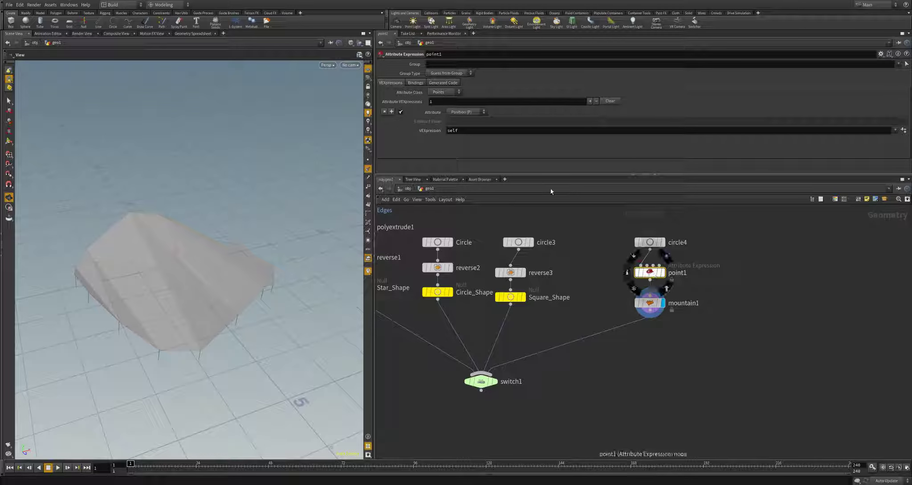
click(466, 113)
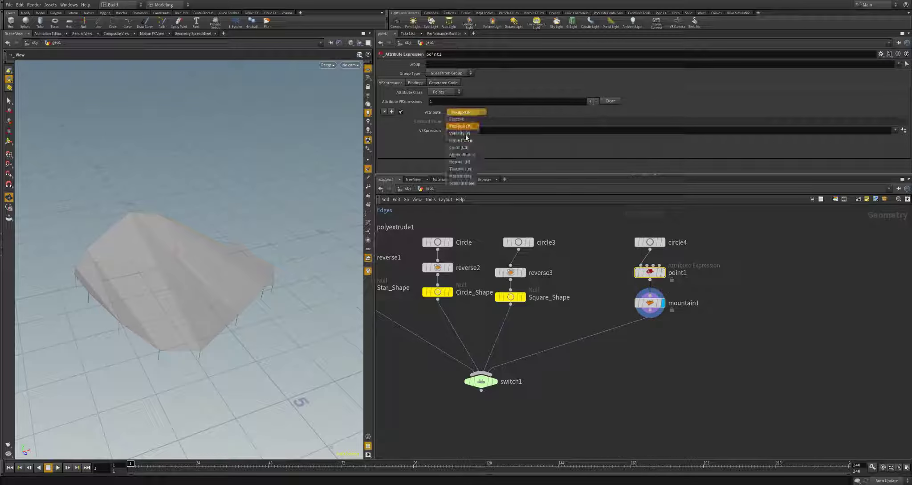
click(459, 165)
drag(360, 191, 118, 311)
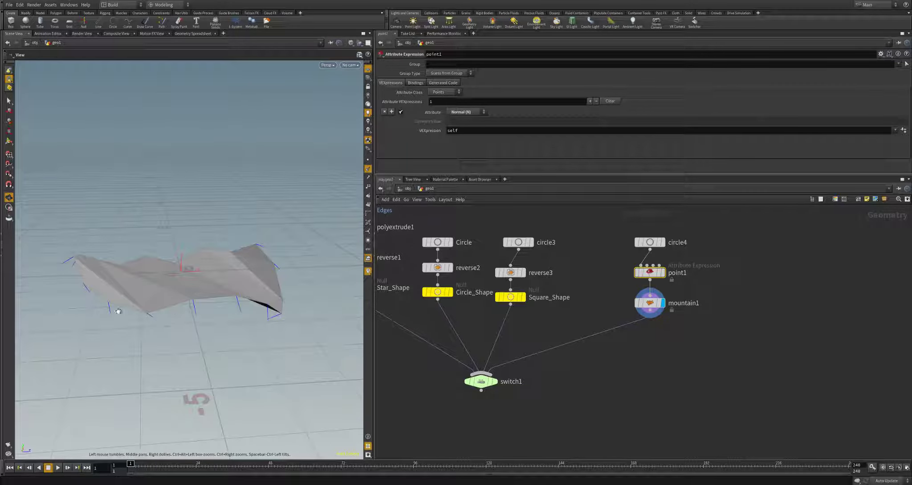
drag(239, 273, 339, 214)
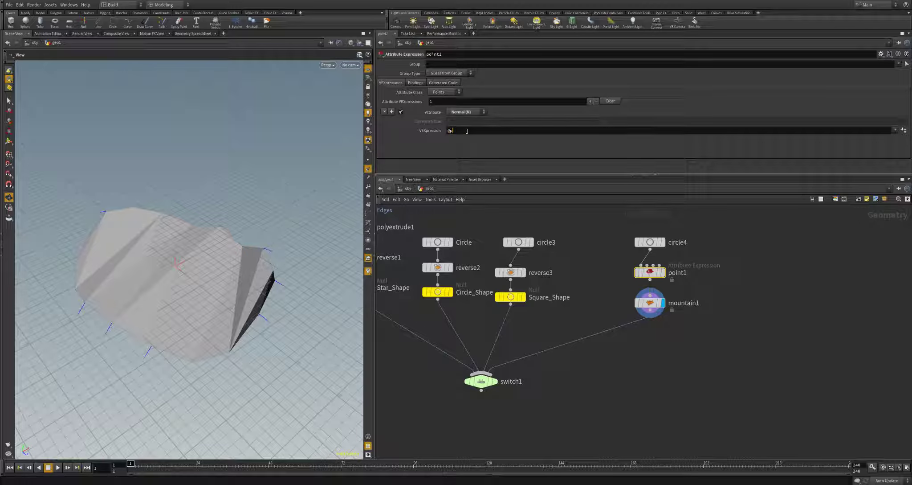
key(Return)
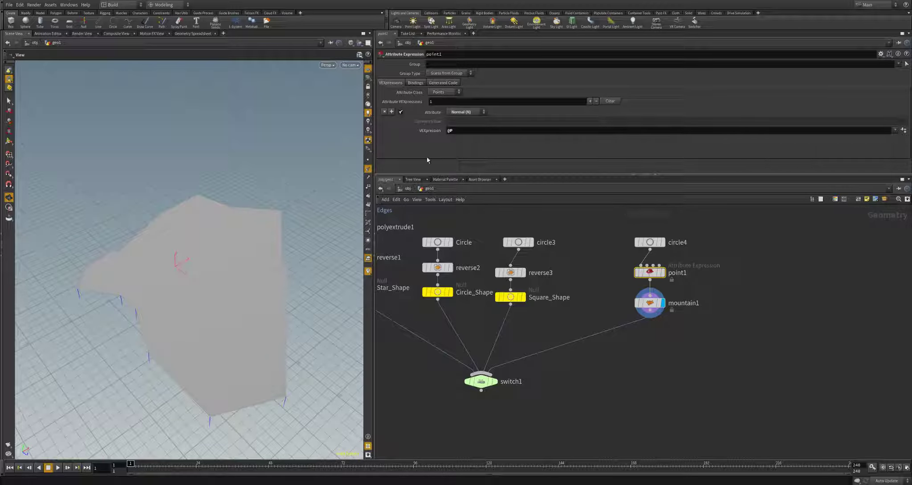
drag(267, 240, 241, 266)
click(650, 303)
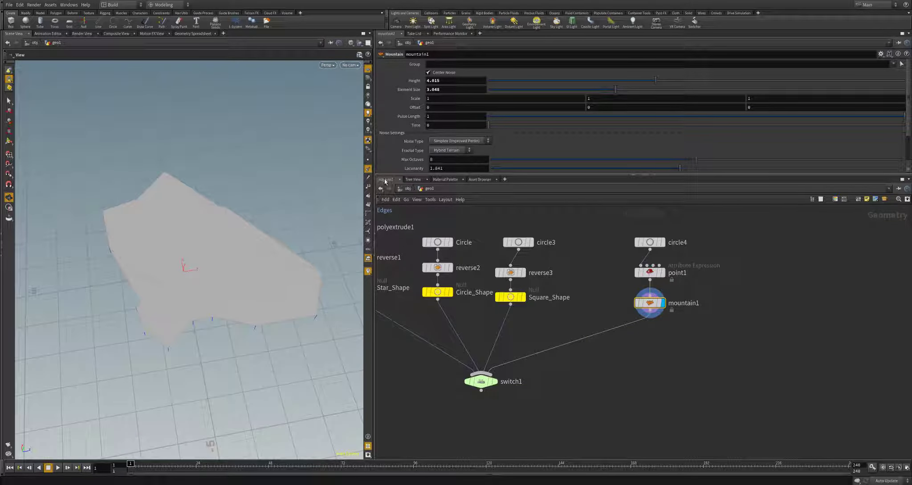
Check point1's outward normals, then tune mountain1 to Height 3.279 and Element Size 3.459
key(Up)
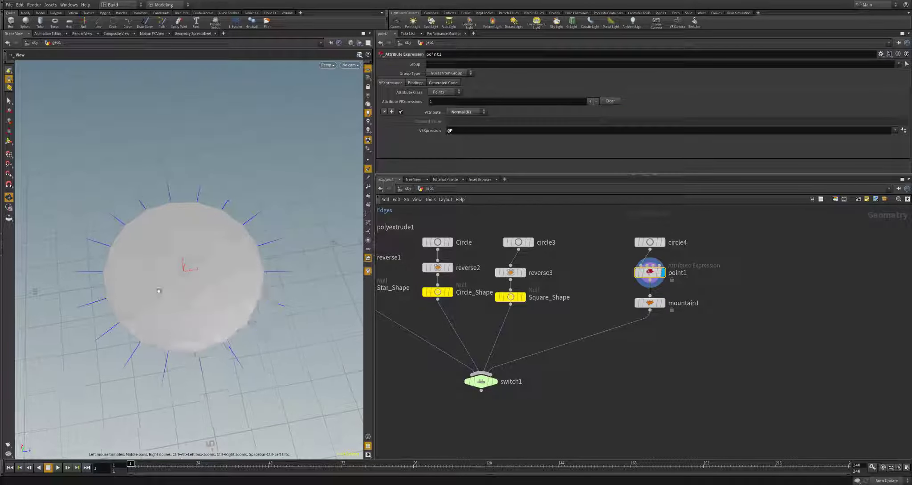
drag(125, 281, 265, 261)
scroll(256, 307, down, 2)
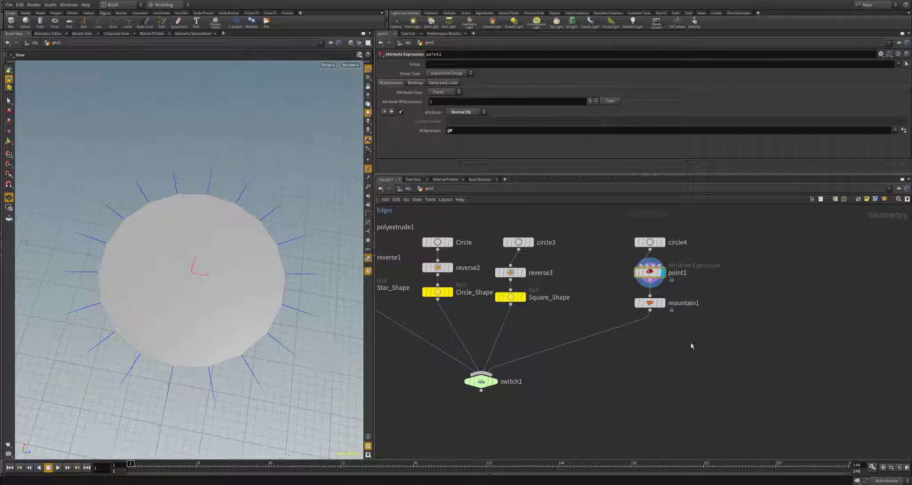
click(663, 303)
drag(263, 283, 231, 279)
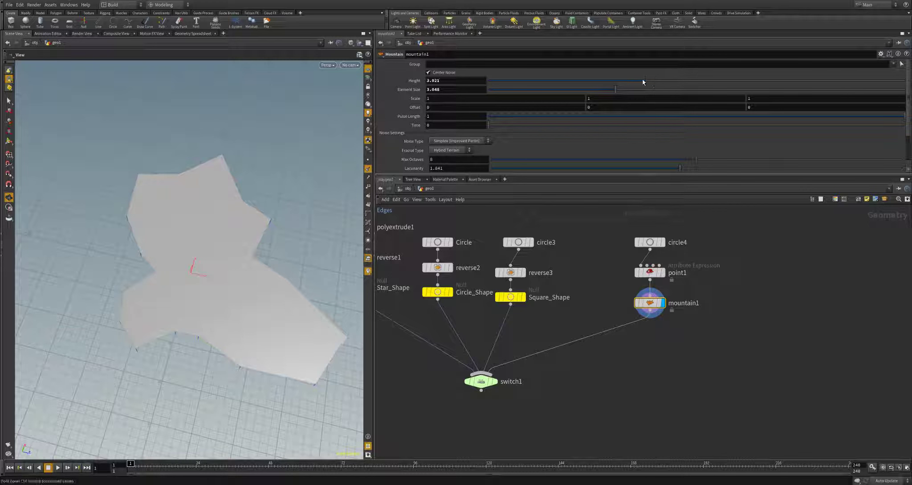
drag(643, 82, 582, 101)
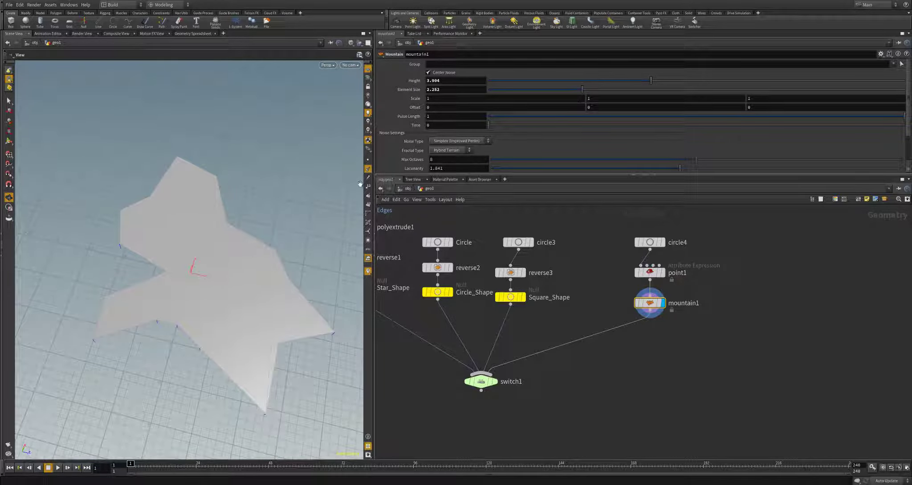
drag(297, 236, 327, 192)
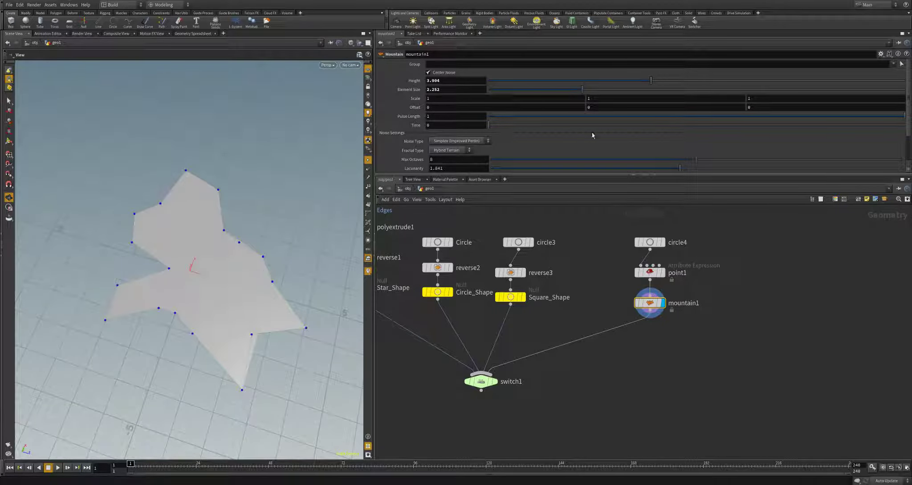
drag(650, 80, 633, 96)
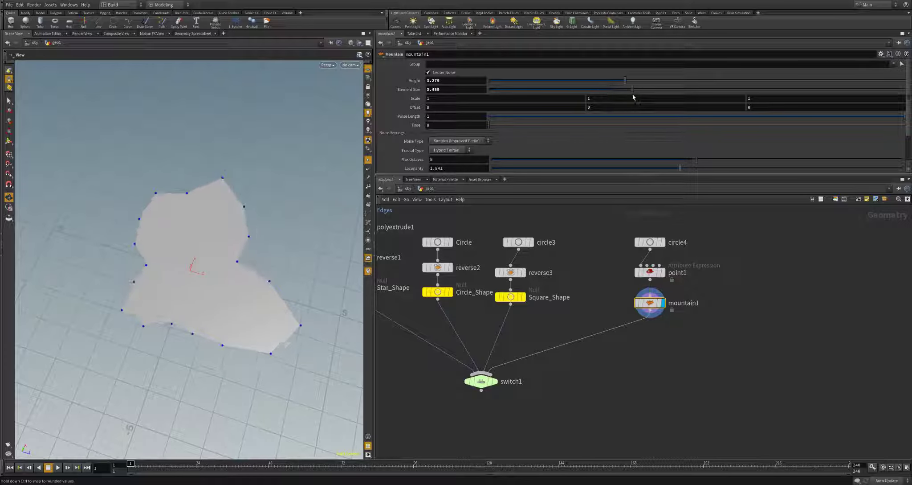
Set circle4's divisions to 16 and re-centre the network on the circle4 node
click(652, 242)
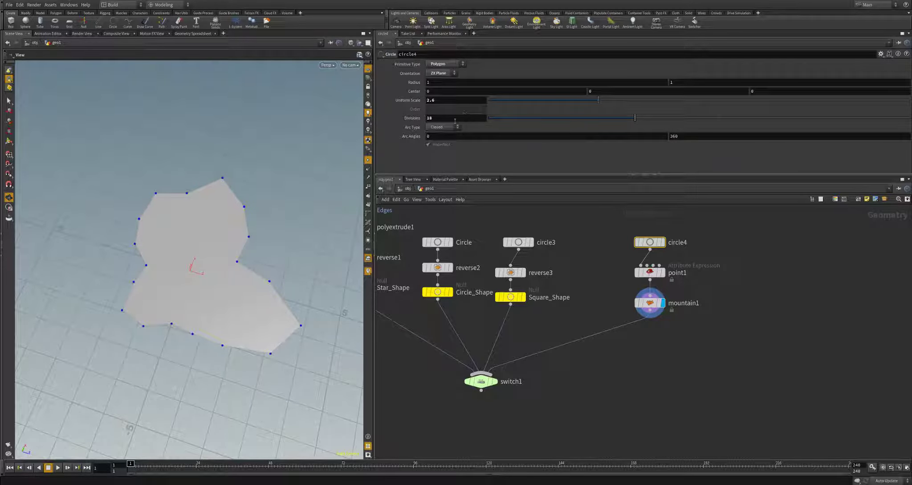
drag(535, 117, 618, 117)
middle_drag(587, 290, 632, 302)
scroll(636, 295, down, 2)
scroll(668, 294, down, 2)
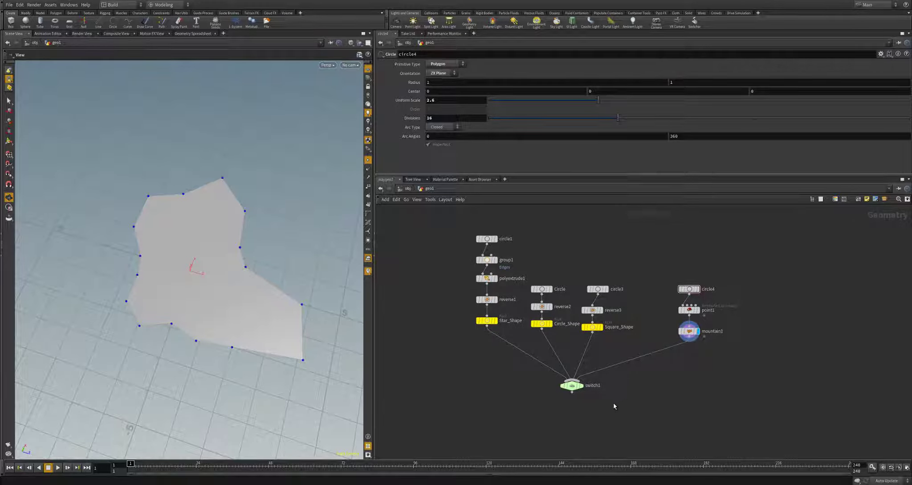
middle_drag(628, 394, 597, 401)
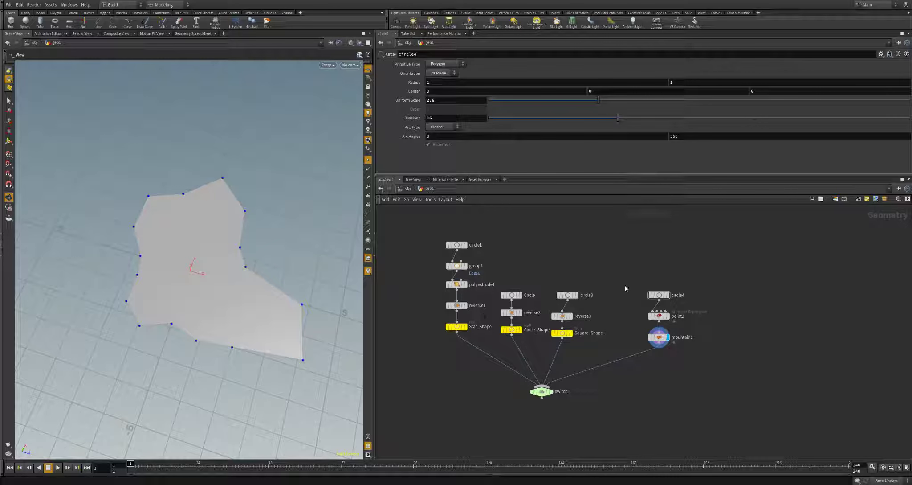
click(658, 295)
At object level, rename geo1 to Shapes and collapse it into a subnet also named Shapes
key(u)
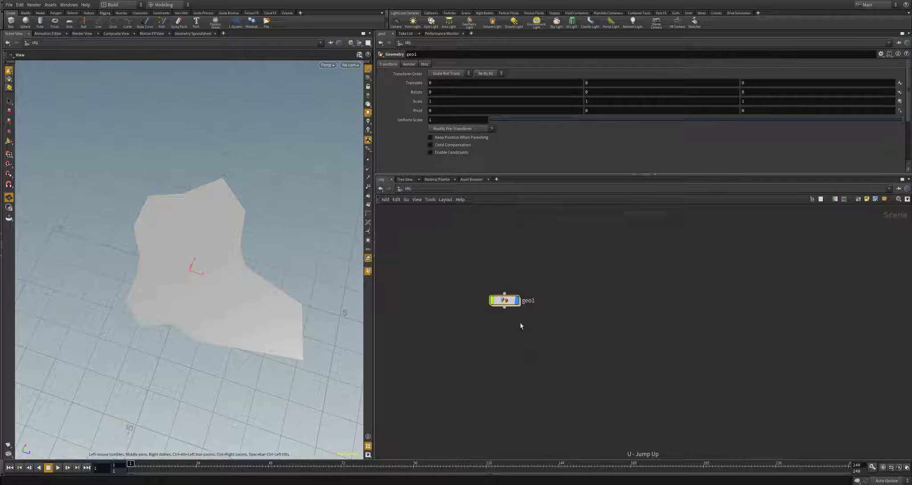
double_click(533, 300)
text(Shapes)
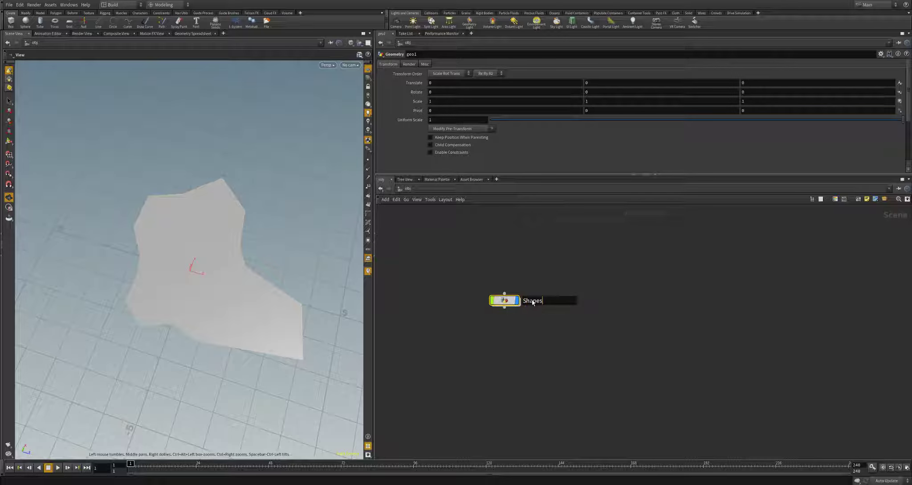
key(Return)
key(shift+c)
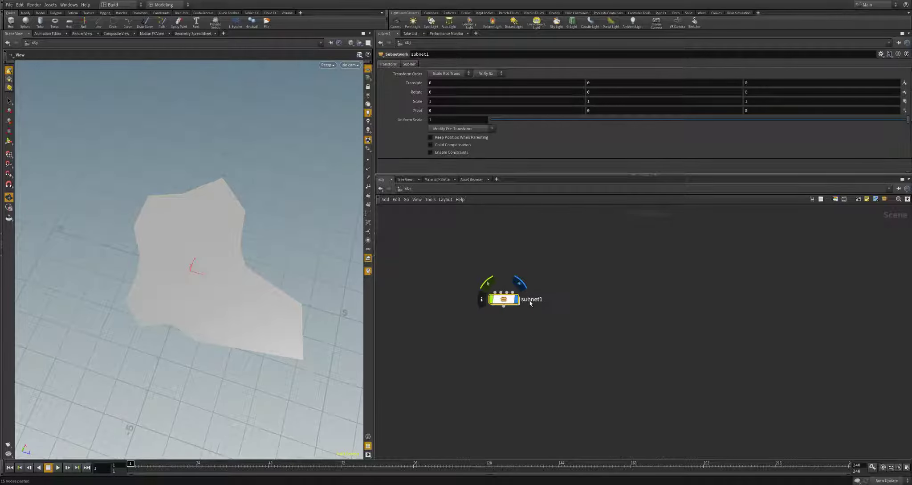
double_click(533, 300)
text(Shapes)
key(Return)
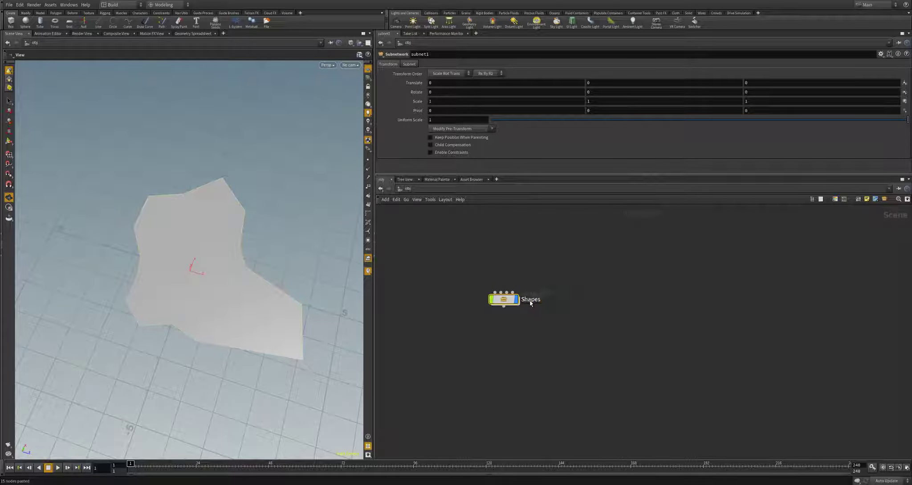
Create a digital asset with operator name shapes, saved as Documents/284/Shapes.hda
right_click(507, 299)
click(529, 380)
drag(493, 346, 470, 347)
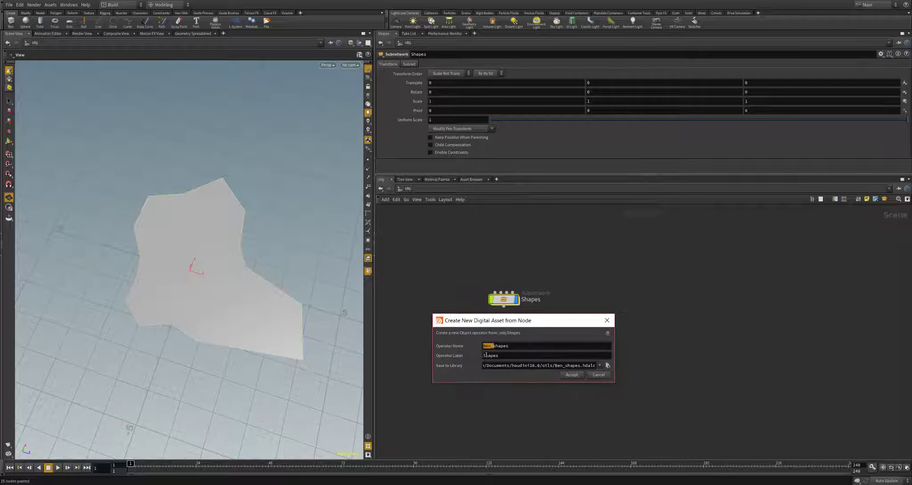
key(BackSpace)
click(608, 365)
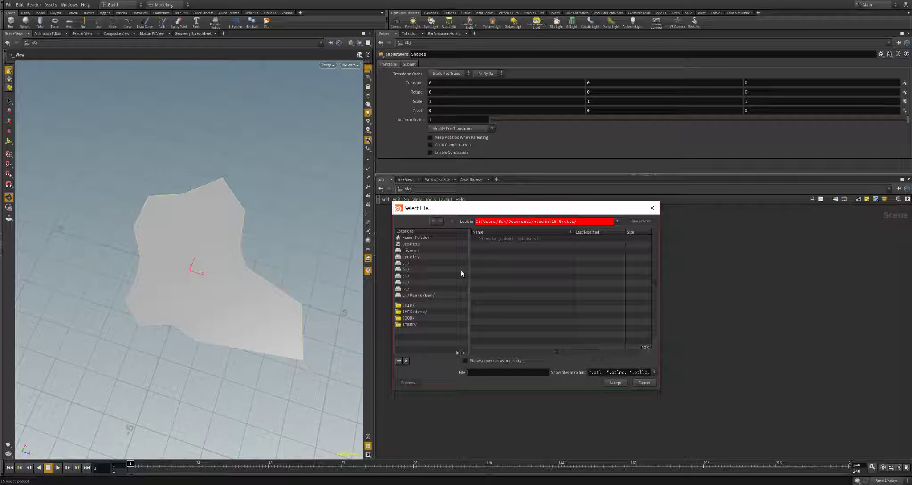
click(434, 295)
click(492, 291)
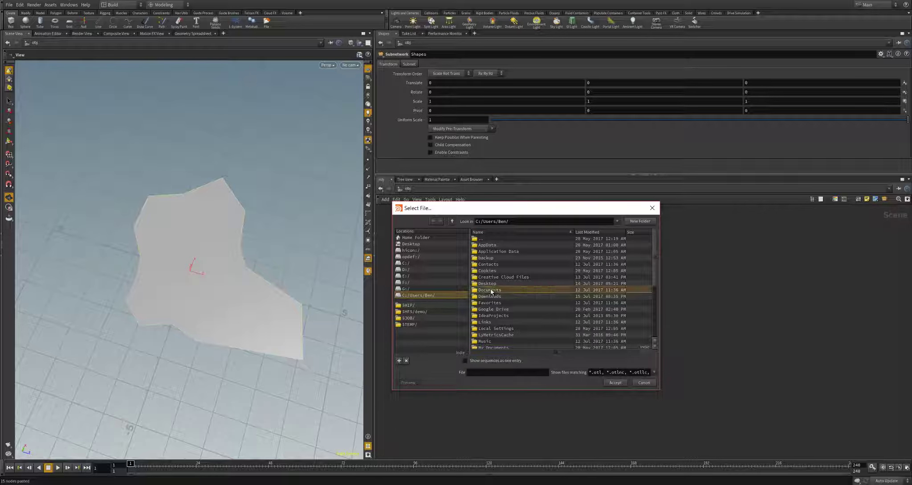
double_click(492, 291)
double_click(488, 254)
click(488, 375)
text(Shape)
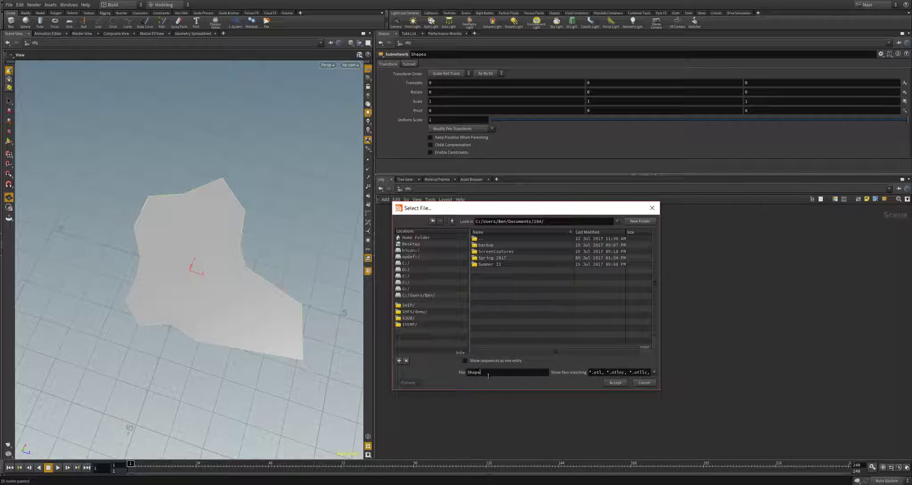
text(s.hda)
click(611, 383)
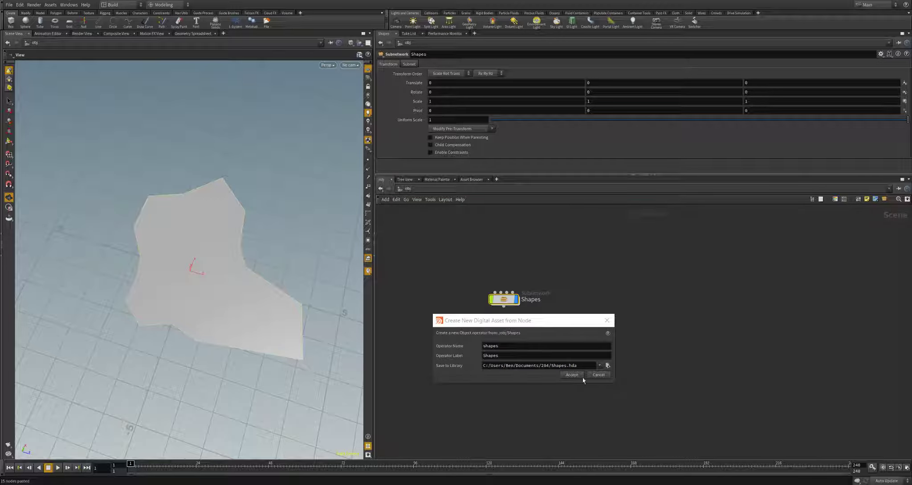
In the Shapes asset's Type Properties, make the Transform and Subnet folders invisible and apply
click(570, 375)
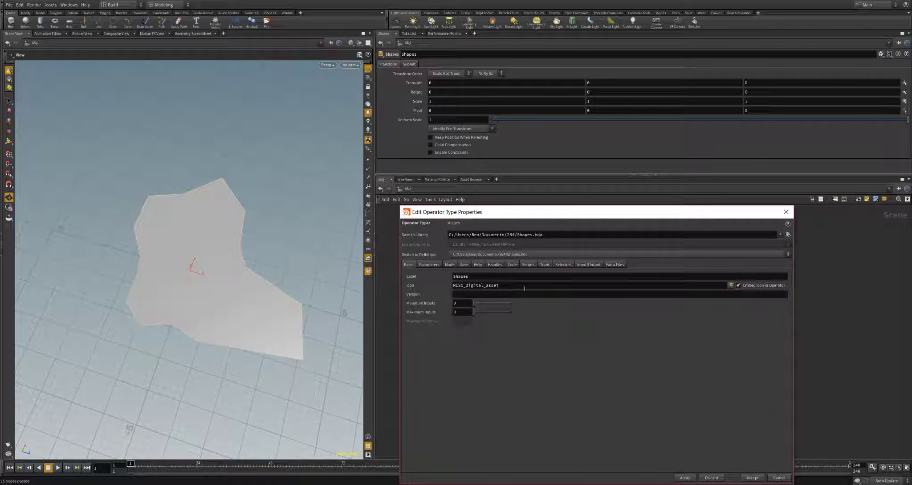
drag(549, 213, 389, 148)
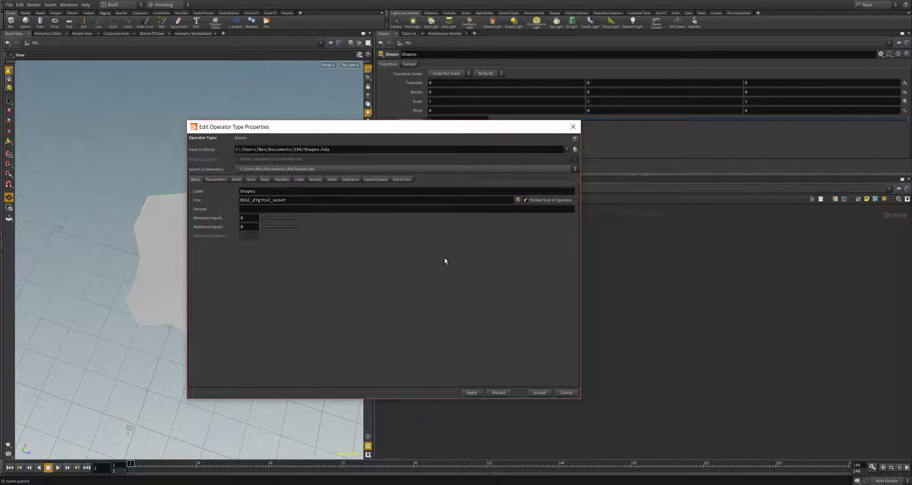
click(216, 179)
click(342, 212)
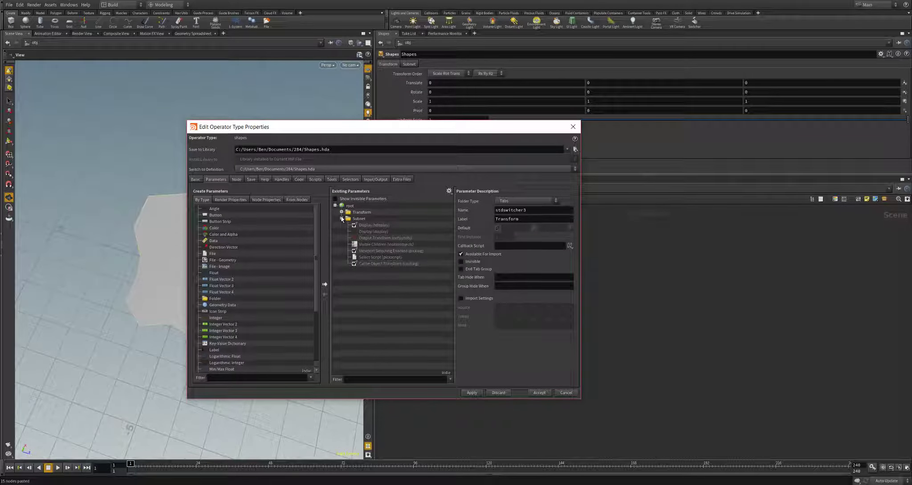
click(342, 218)
click(357, 219)
shift+click(355, 214)
click(461, 261)
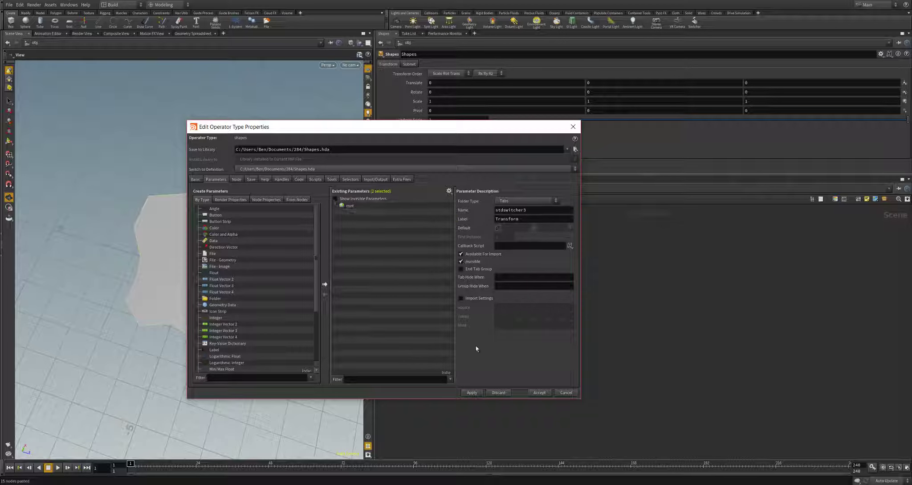
click(468, 393)
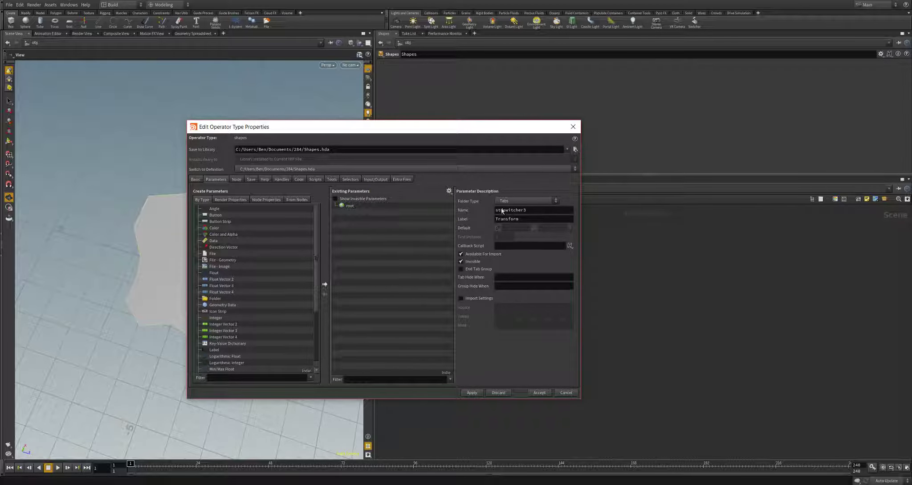
Add a Float parameter named seed, labelled Seed, with a locked 0–1 range
drag(454, 126, 448, 124)
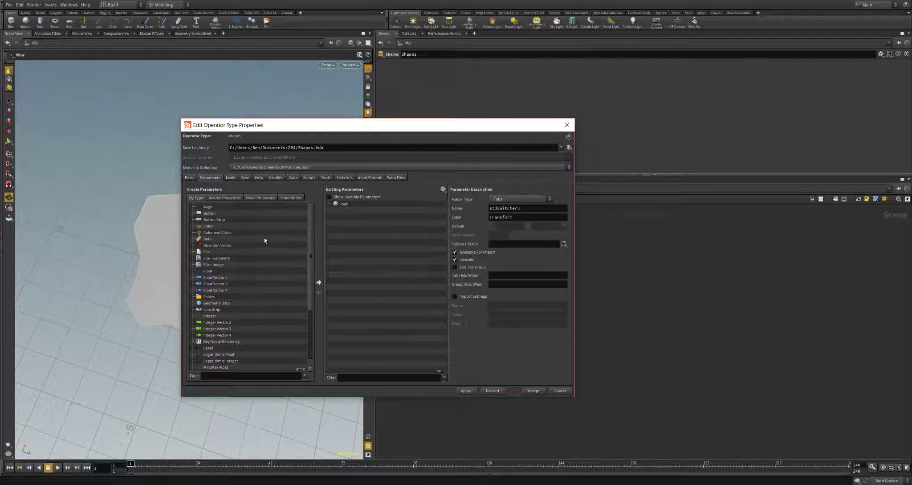
drag(218, 270, 348, 205)
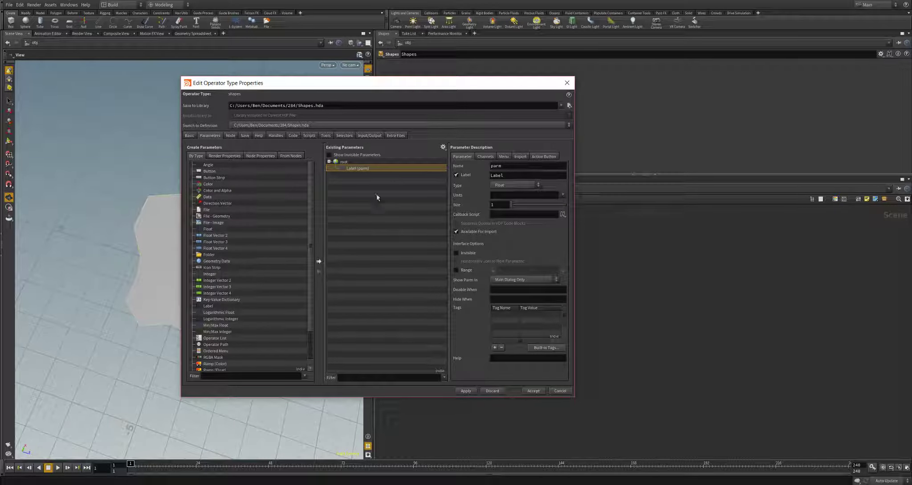
key(ctrl+a)
text(seed)
key(Tab)
text(Seed)
key(Return)
click(456, 269)
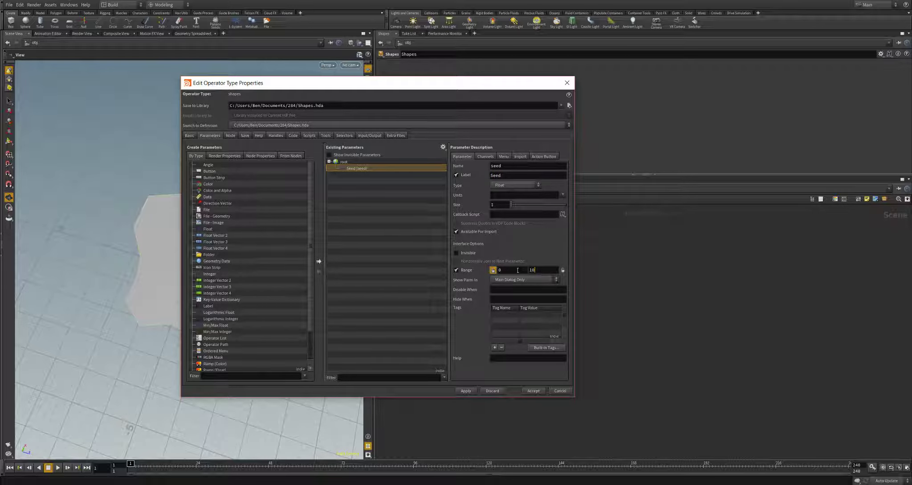
key(BackSpace)
click(562, 270)
Set the Seed default to 0.5, then apply and accept the asset changes
drag(455, 89, 437, 92)
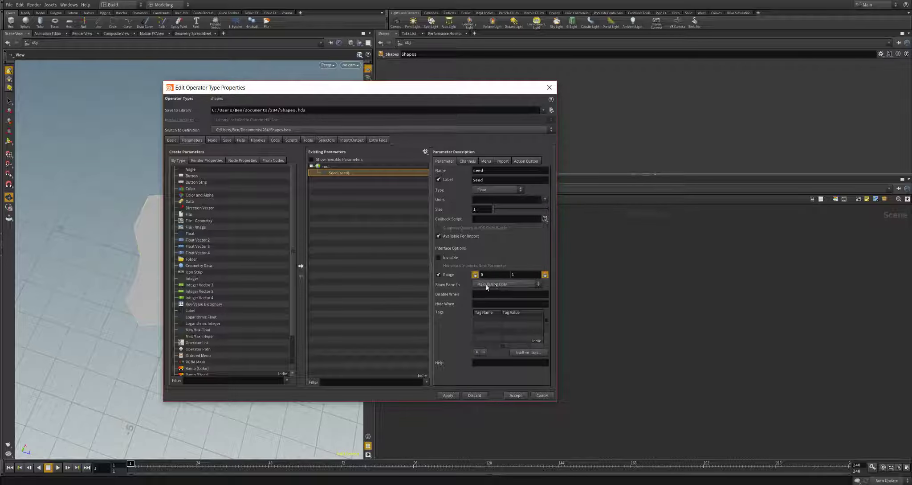
click(468, 161)
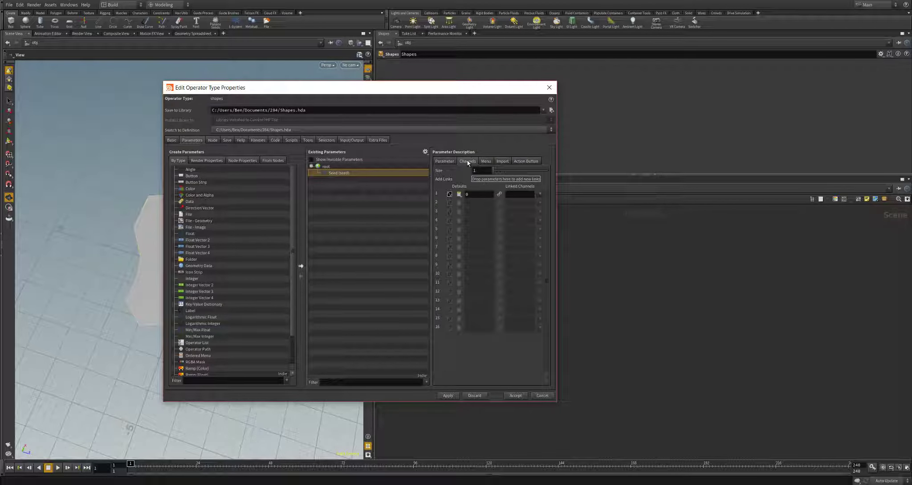
drag(475, 194, 459, 196)
text(0.5)
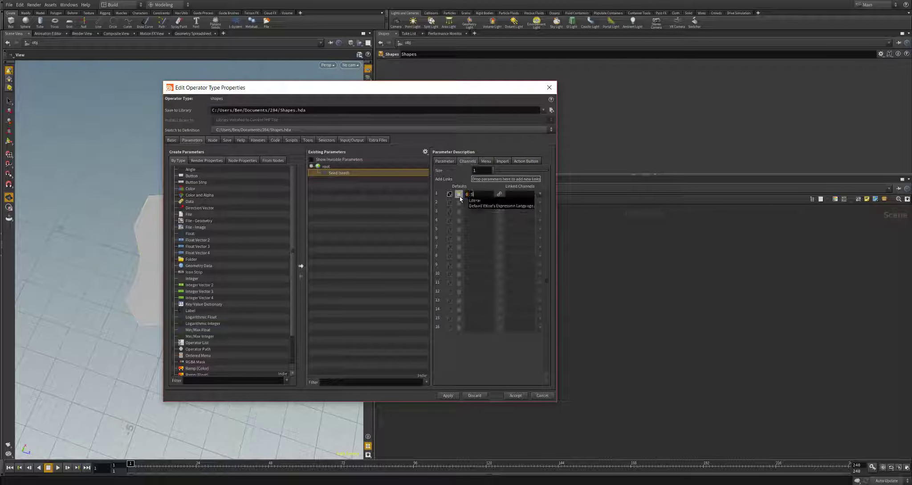
key(Return)
click(444, 160)
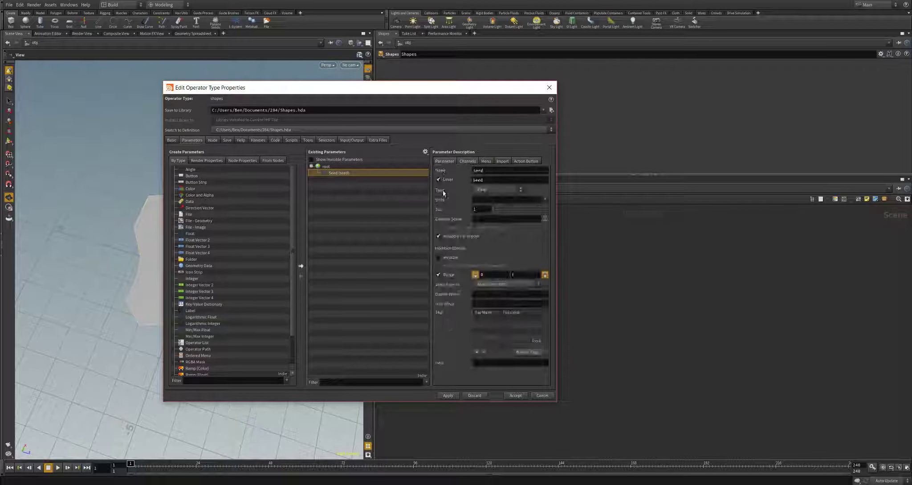
click(447, 395)
click(512, 395)
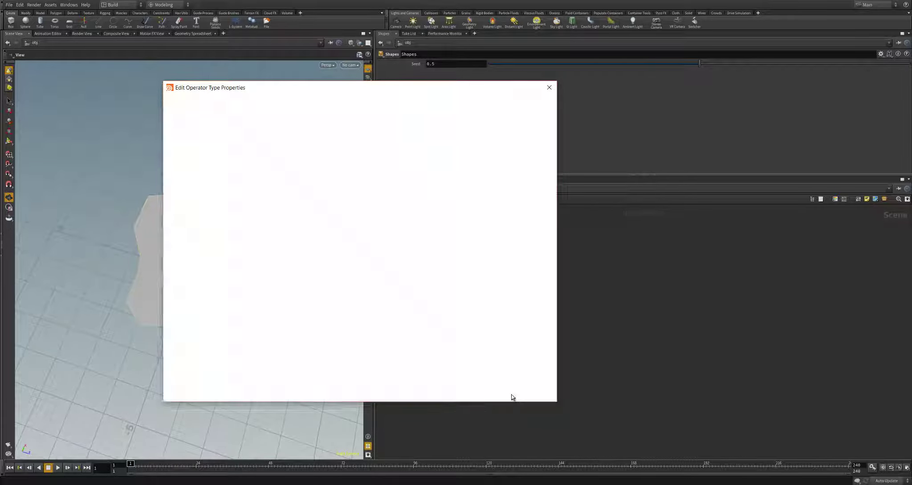
Copy the Seed parameter and split the parameter pane in two
right_click(416, 63)
click(427, 94)
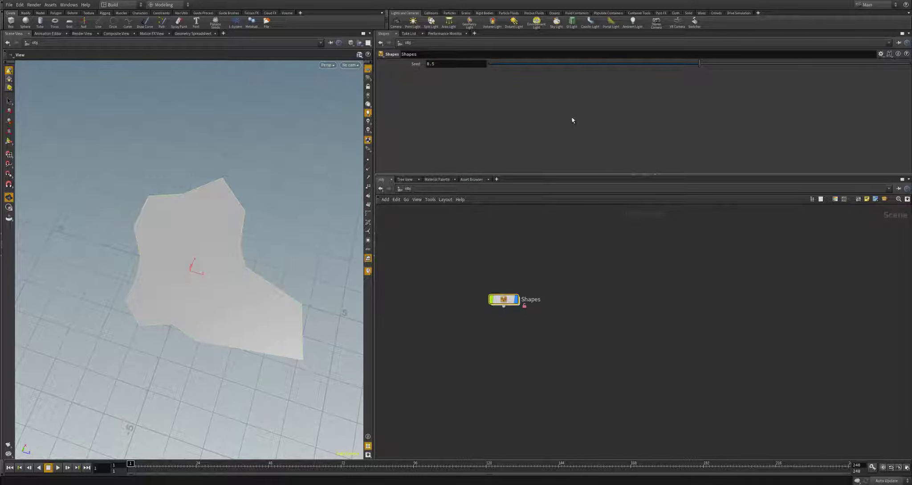
key(alt+[)
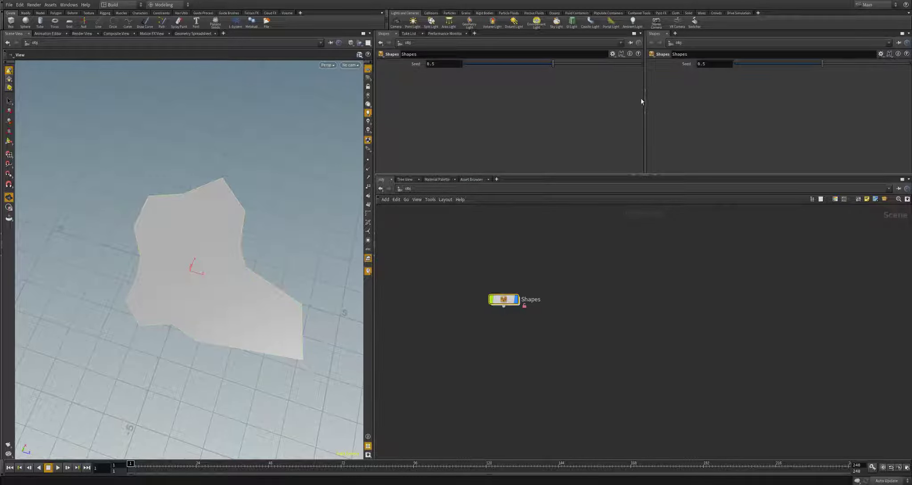
drag(643, 100, 572, 100)
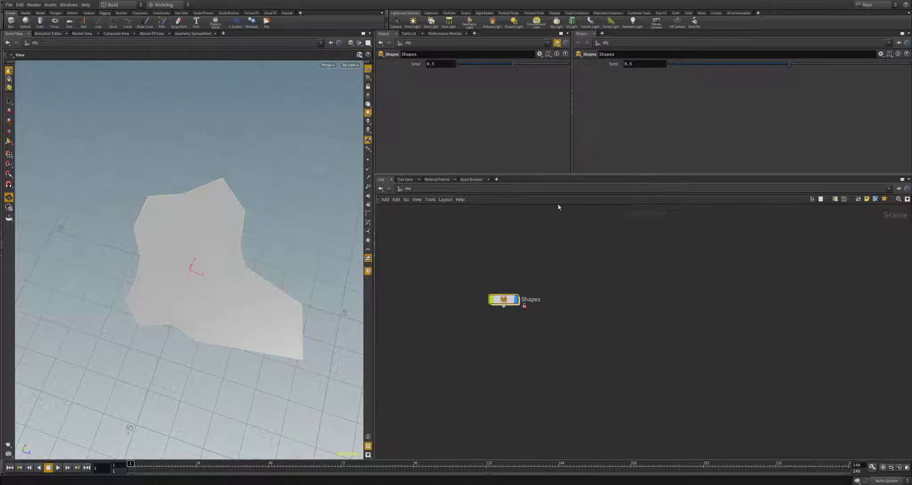
Dive inside the Shapes asset and select the circle4 node
double_click(505, 299)
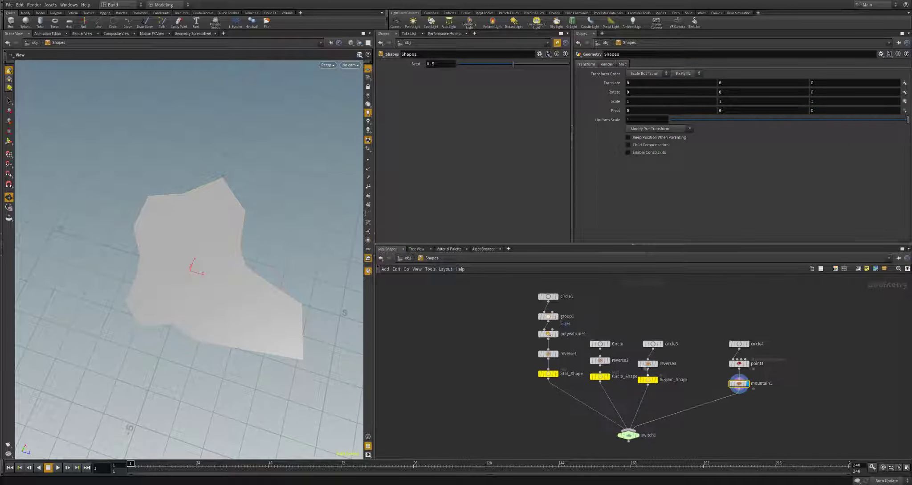
middle_drag(697, 356, 621, 346)
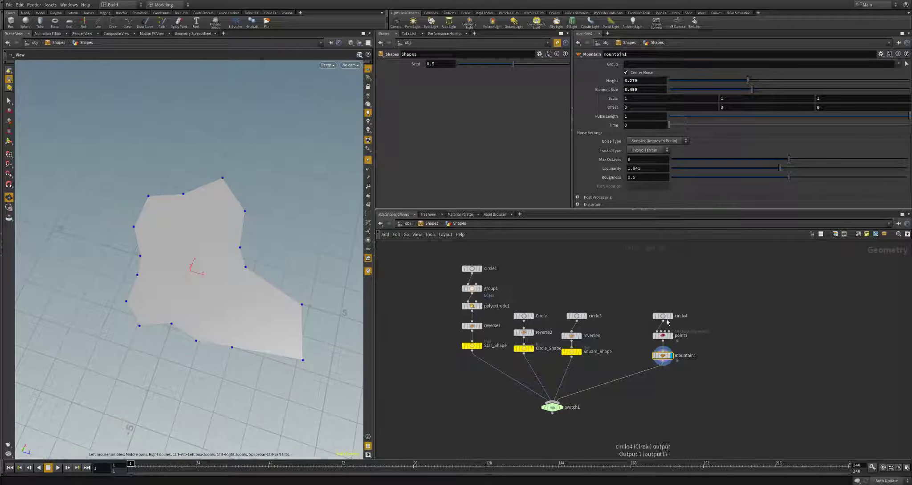
click(667, 317)
Set circle4 Divisions to fit01(rand(ch("../../seed")), 10, 20) and scrub Seed to test it
double_click(638, 119)
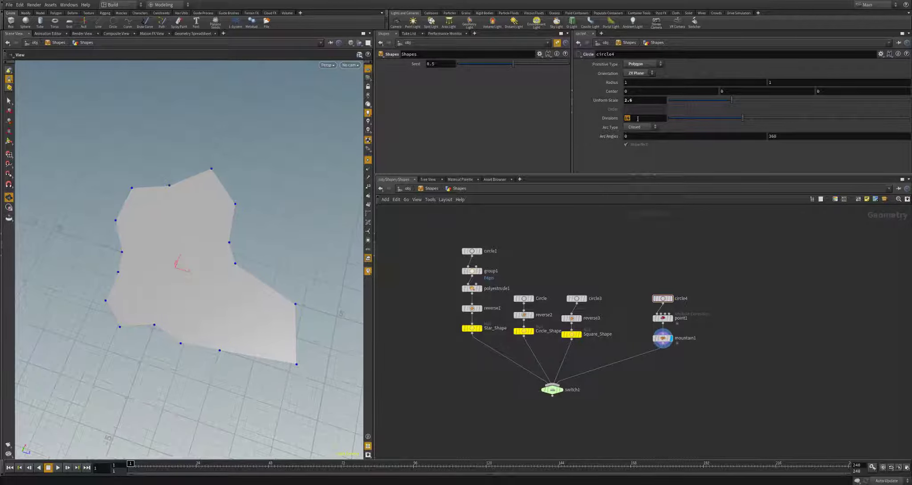
key(BackSpace)
key(alt+e)
key(ctrl+a)
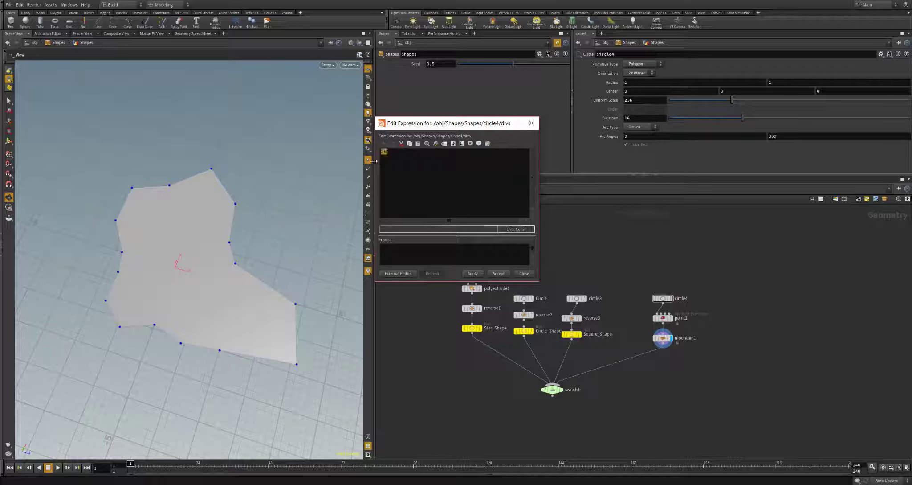
text(fit)
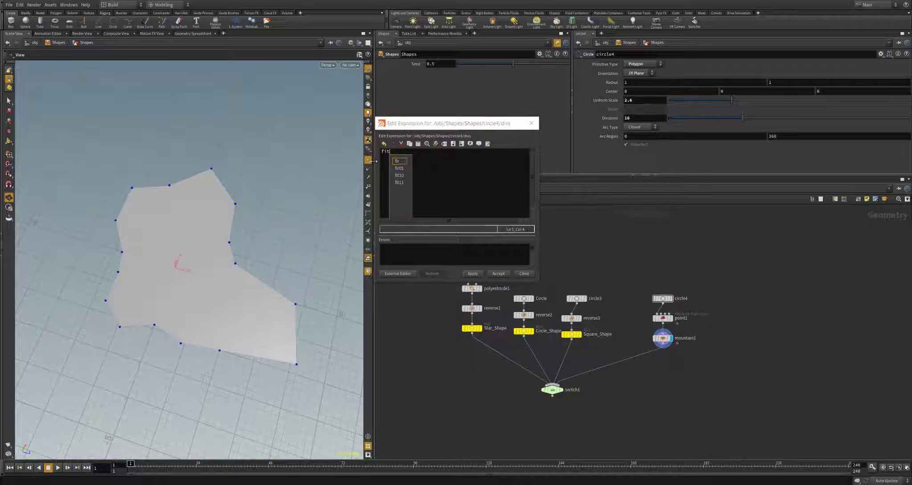
text(01()
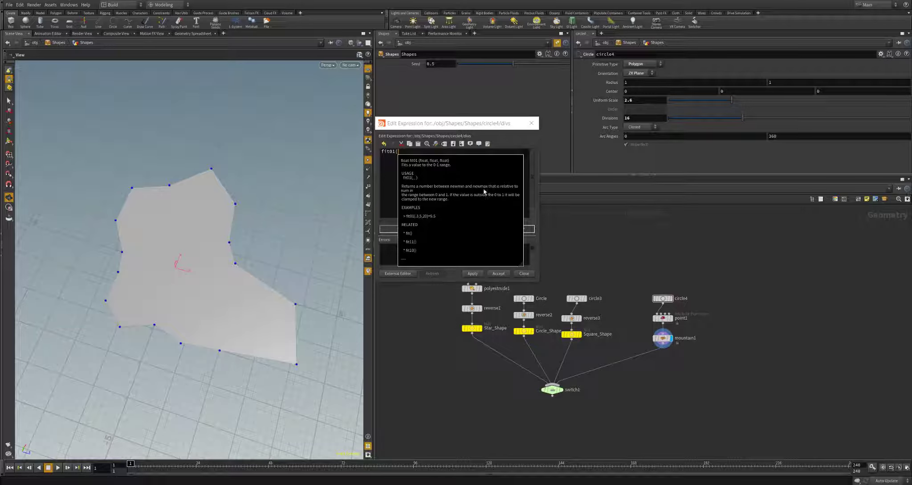
click(403, 153)
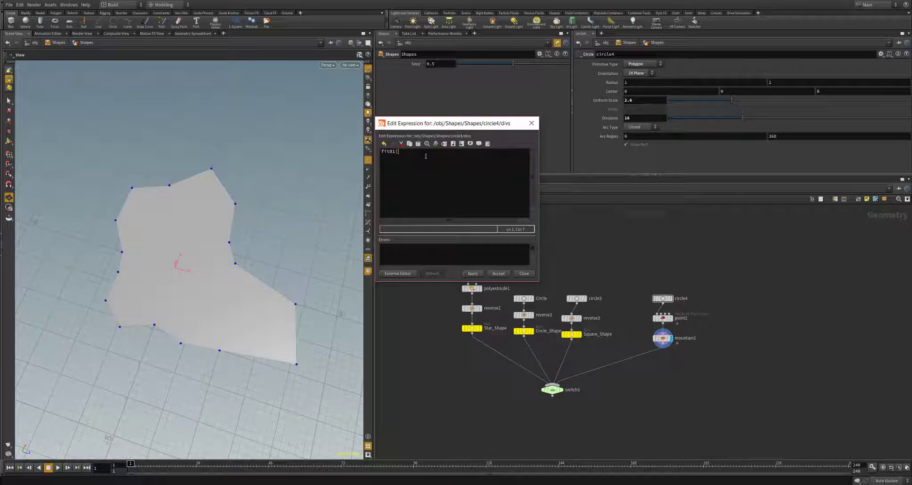
text(and()
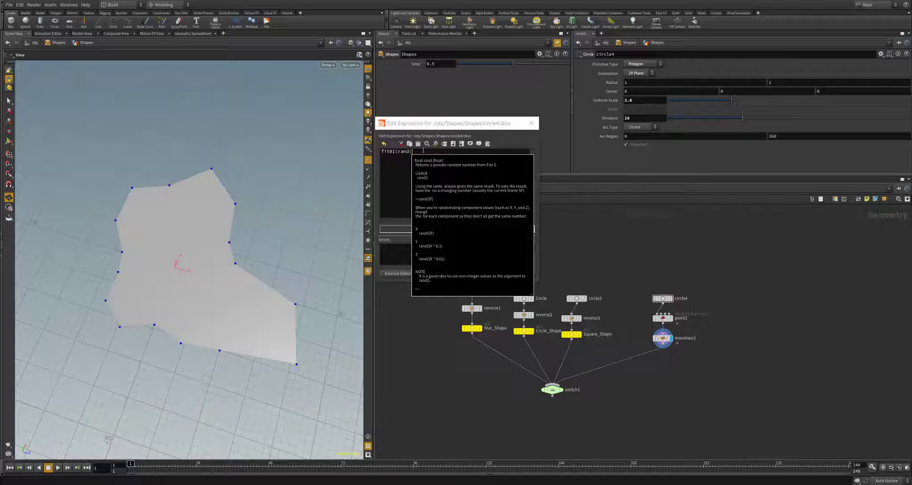
text(ch()
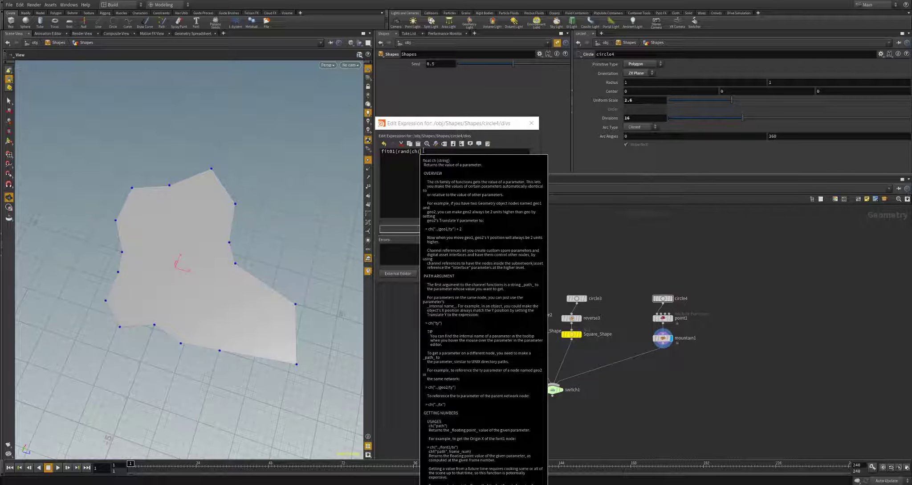
text(")
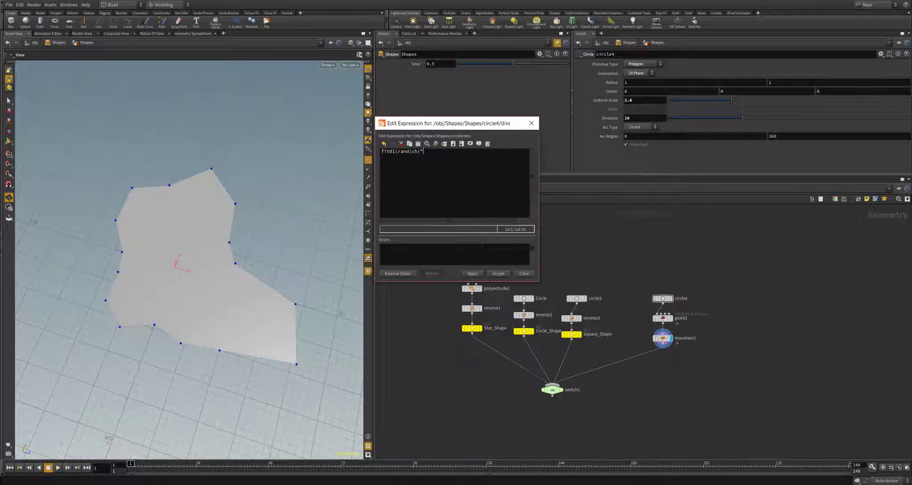
text(../../)
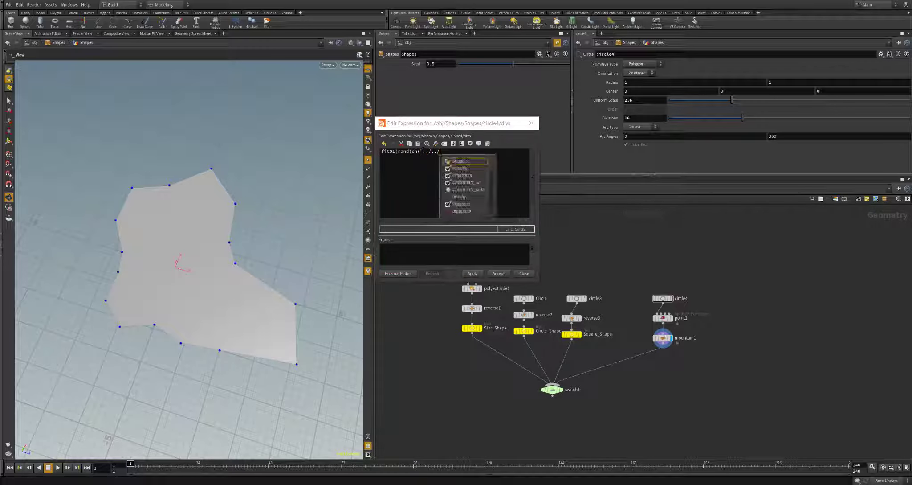
text(seed")
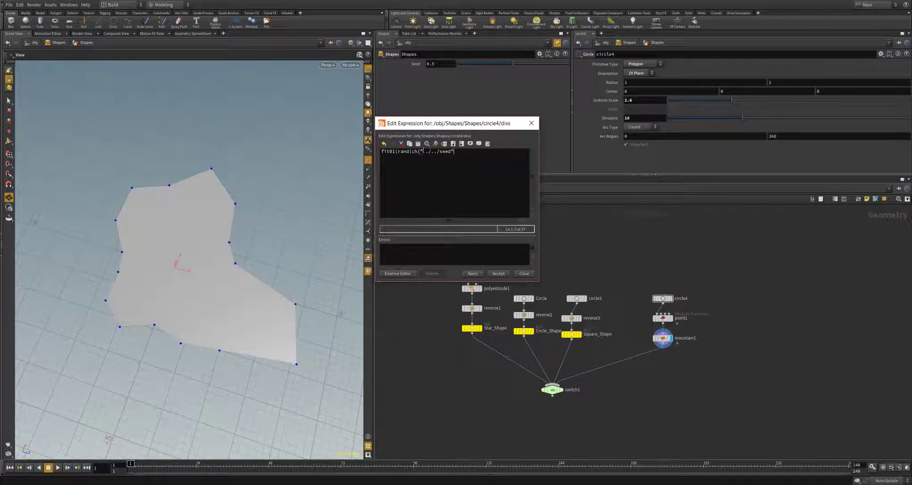
text())
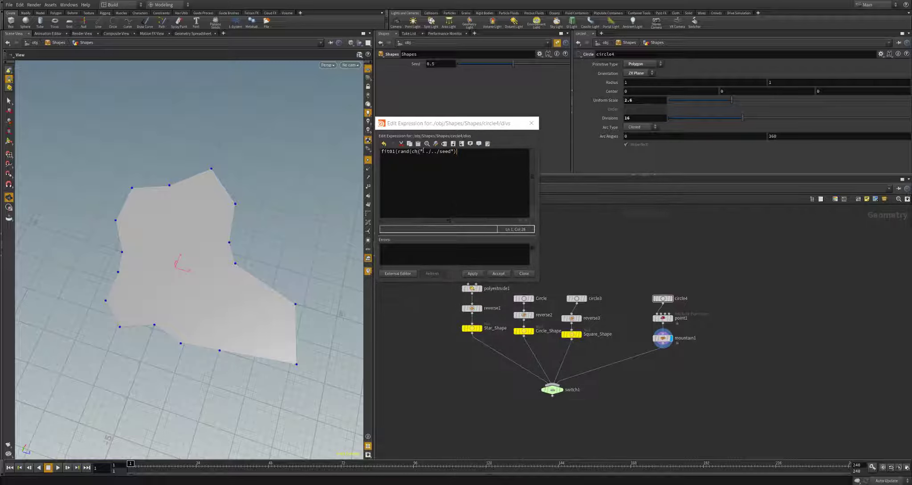
text(), 10,)
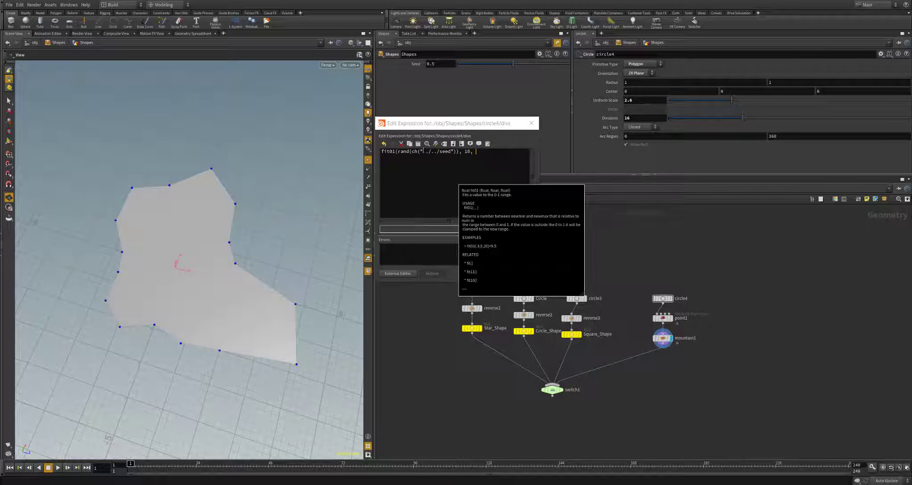
text())
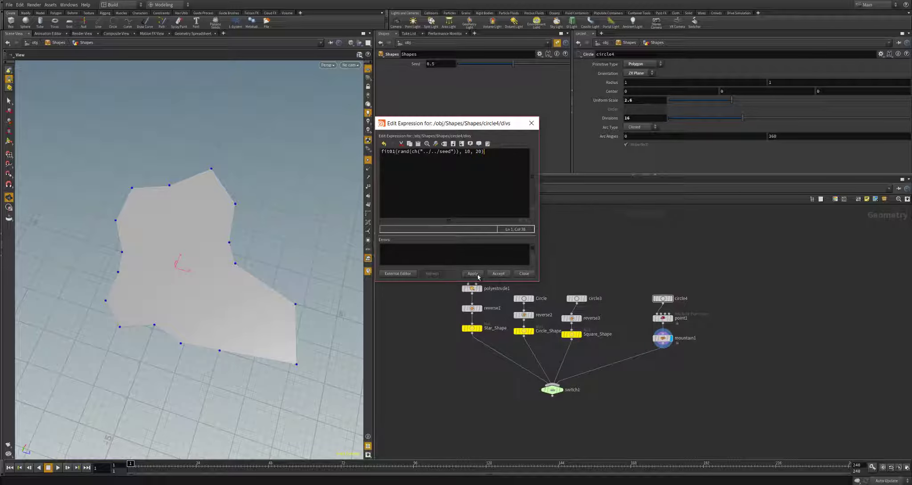
click(475, 274)
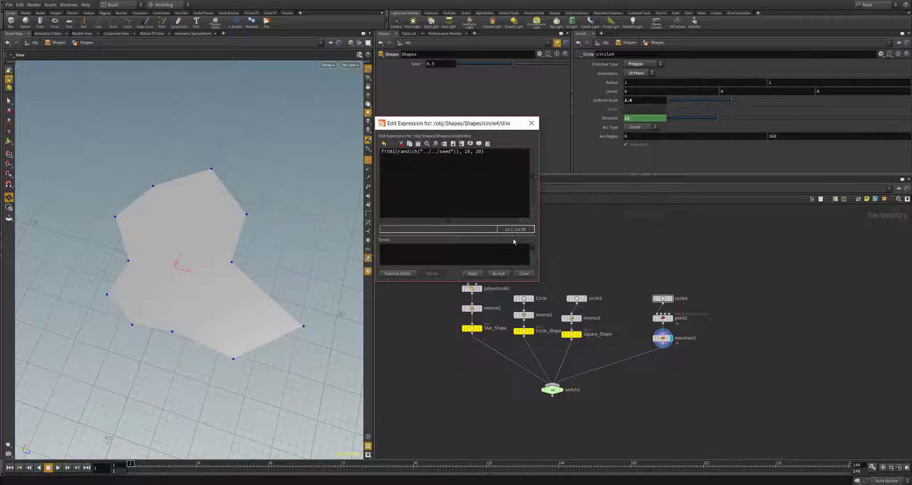
click(499, 274)
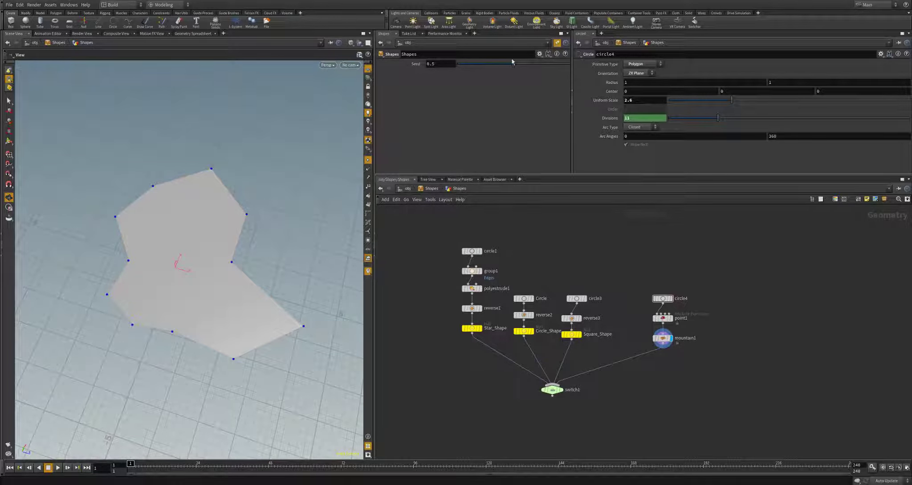
drag(512, 63, 541, 66)
drag(478, 65, 515, 65)
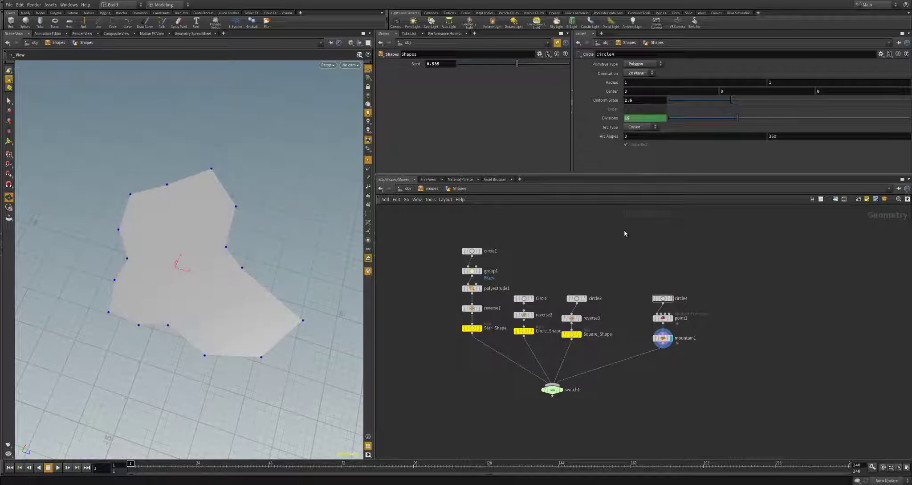
Paste the Seed fit01 random expression into mountain1's Height
middle_drag(690, 372, 649, 363)
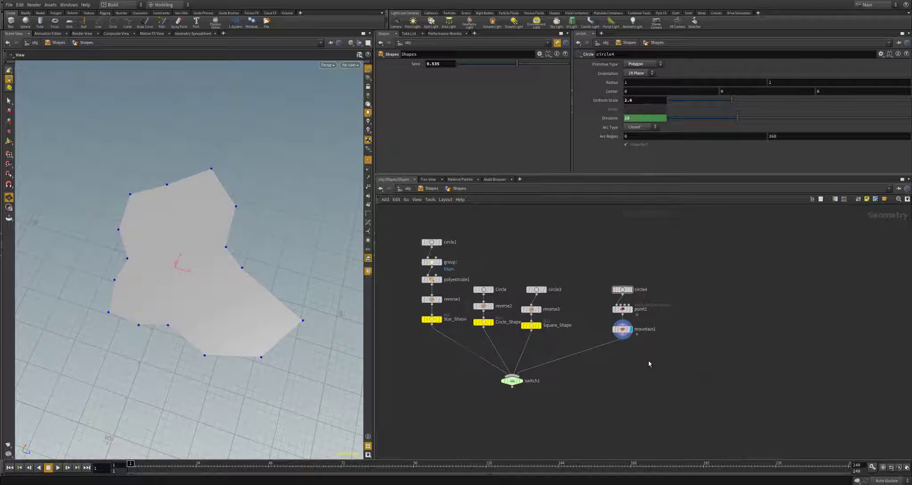
click(626, 332)
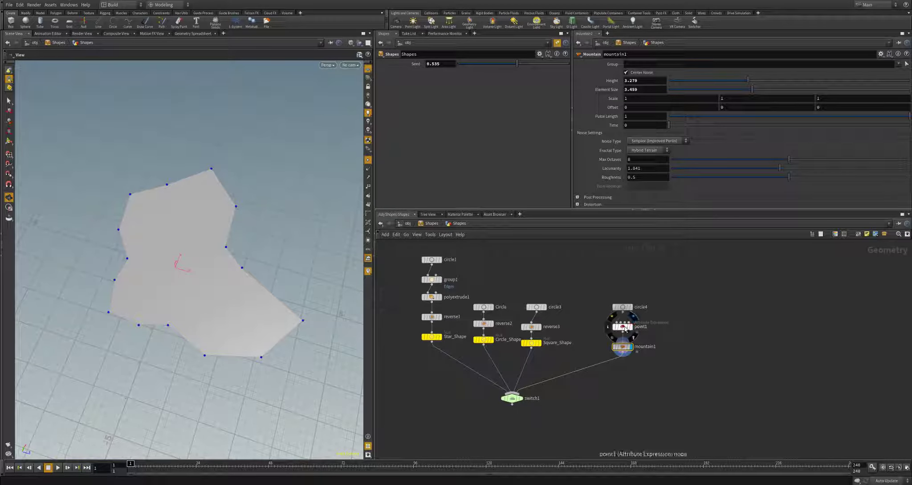
click(625, 327)
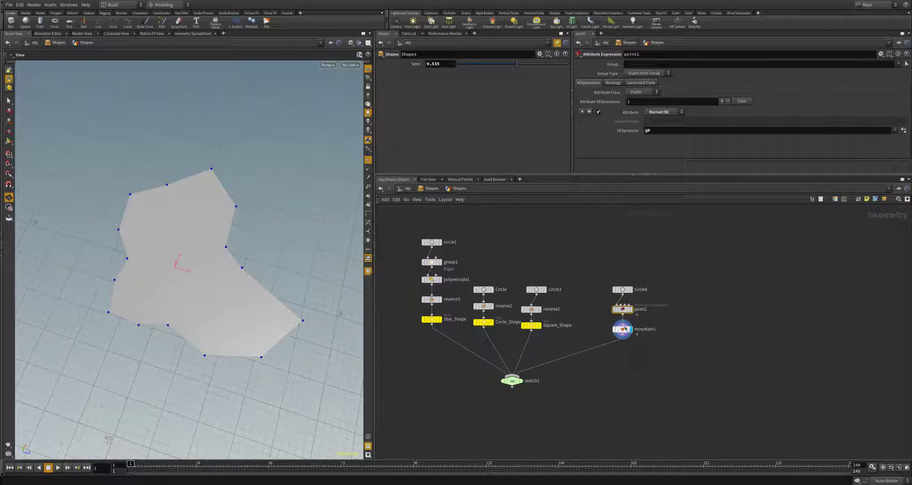
click(622, 290)
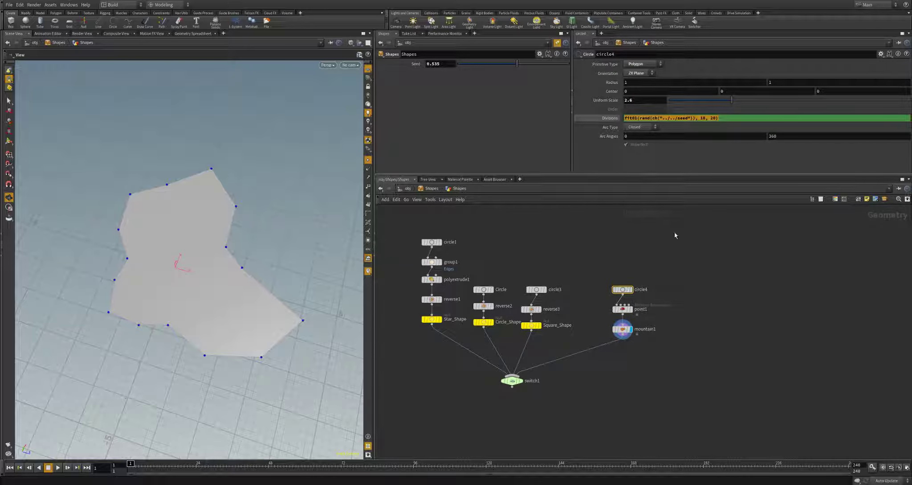
click(622, 330)
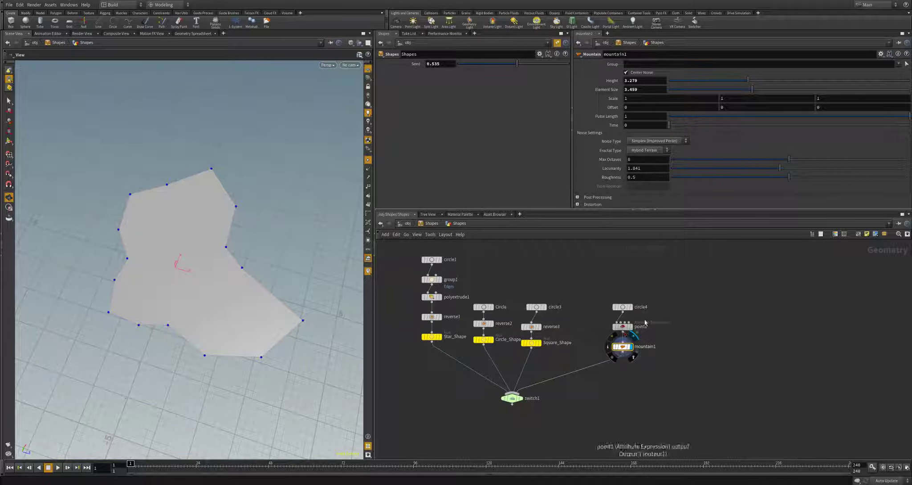
click(643, 79)
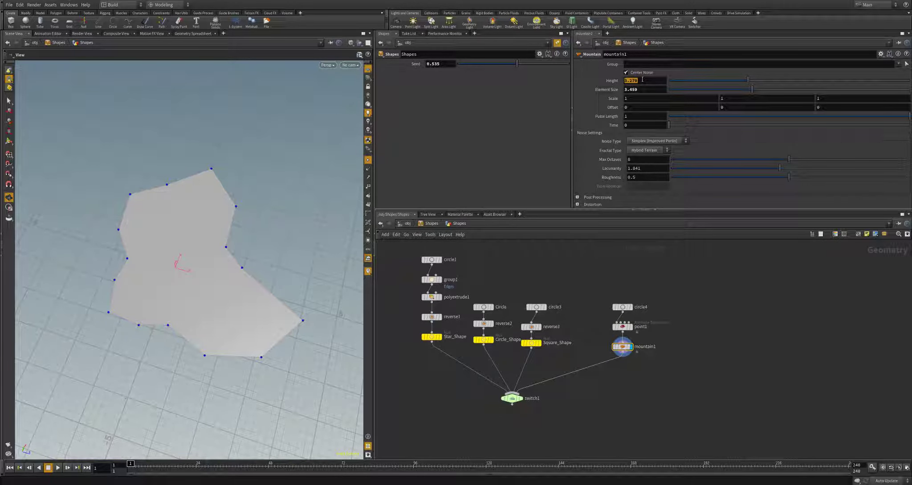
text(fit01(rand(ch("../../seed")), 10, 20))
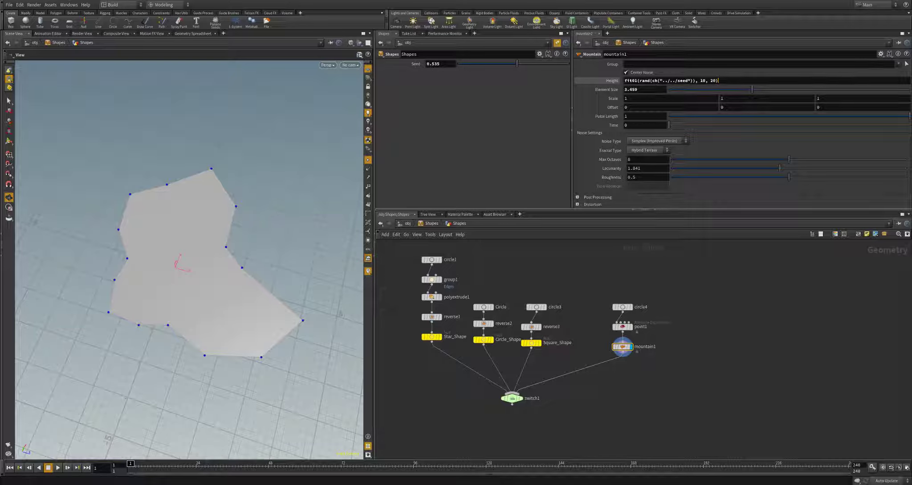
click(607, 82)
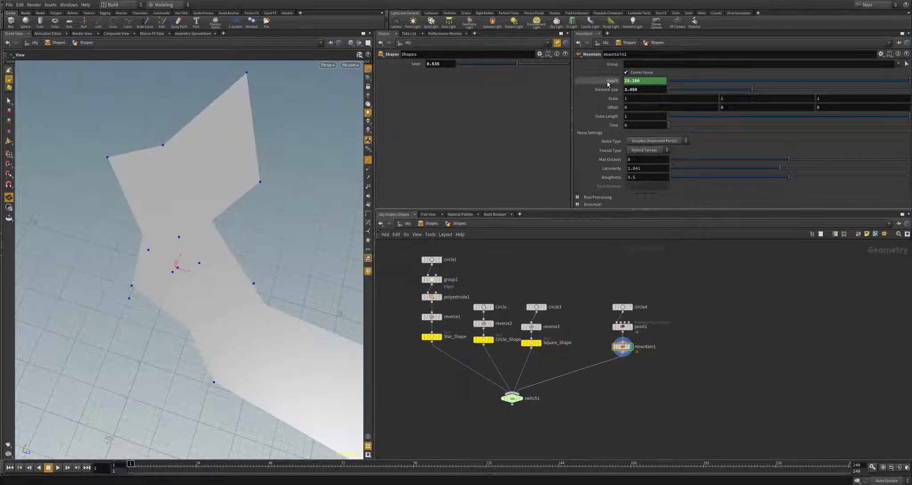
click(608, 82)
Change the Height expression range to 1 to 4 and vary Seed to preview
drag(307, 254, 210, 247)
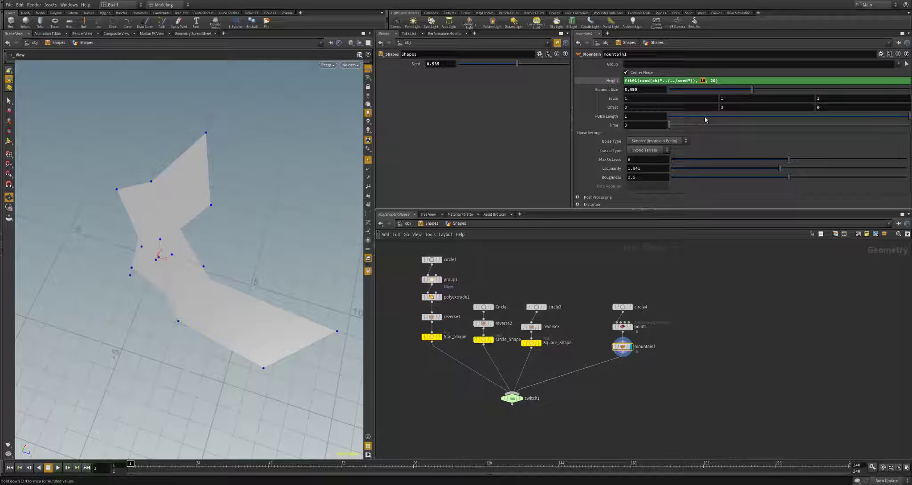
text(1)
key(BackSpace)
text(4)
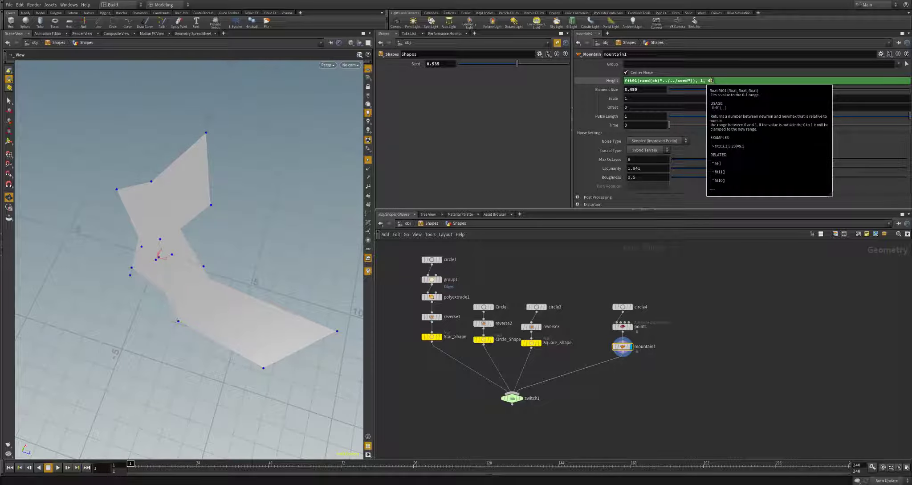
key(Return)
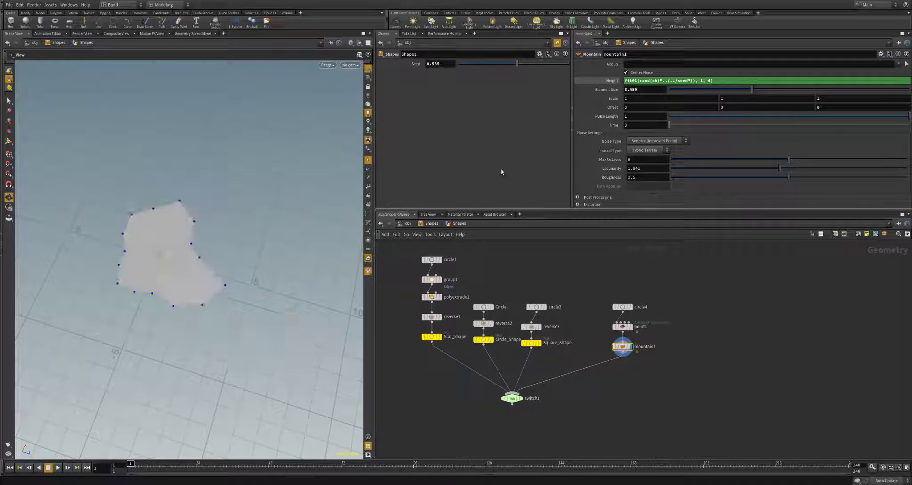
mouse_move(517, 63)
mouse_down()
mouse_move(466, 64)
mouse_move(545, 66)
mouse_move(478, 65)
mouse_move(527, 64)
mouse_up()
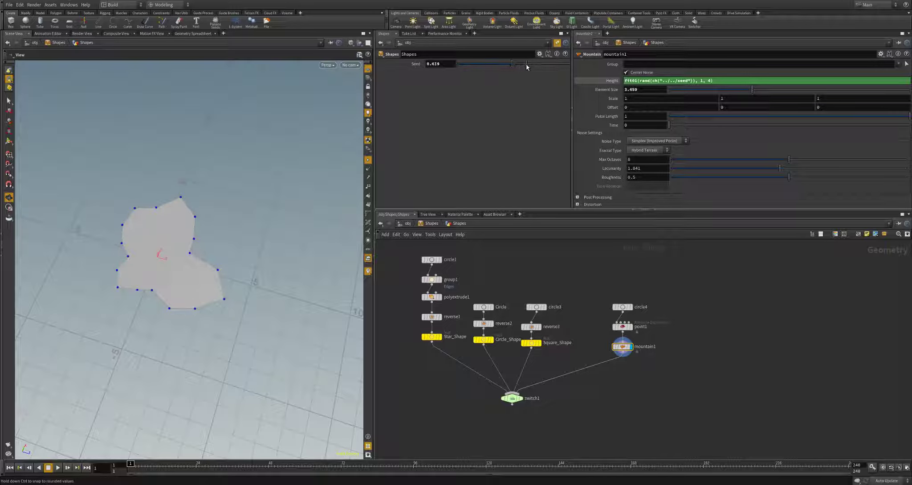
Give mountain1's Element Size the Seed fit01 expression ranging 0.1 to 1, then vary Seed
drag(640, 90, 610, 90)
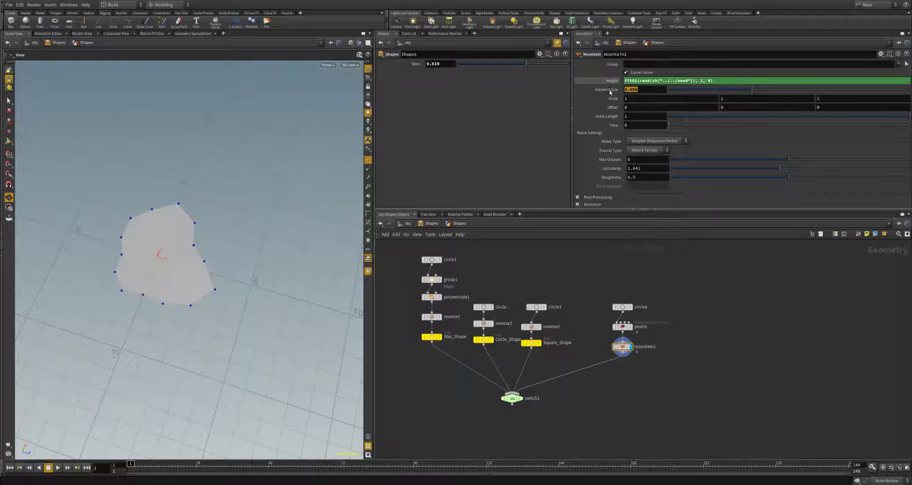
text(fit01(rand(ch("../../seed")), 10, 20))
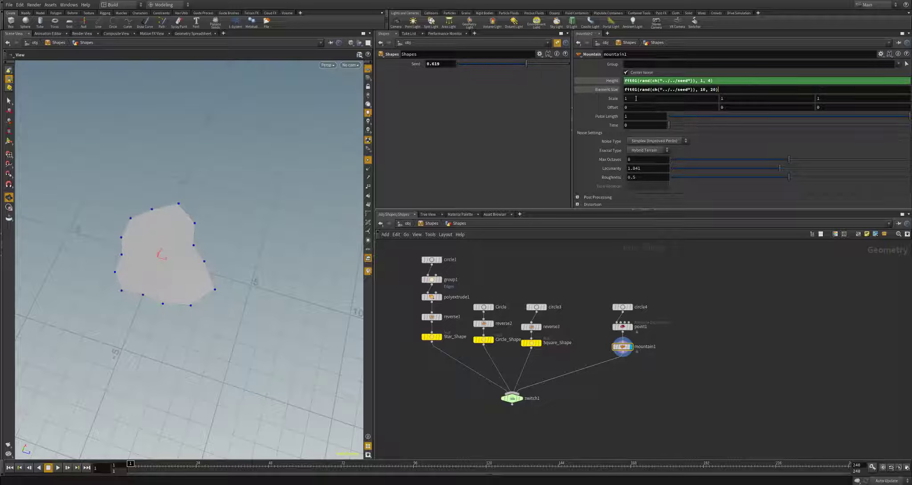
double_click(703, 90)
text(0.1)
double_click(717, 90)
key(Return)
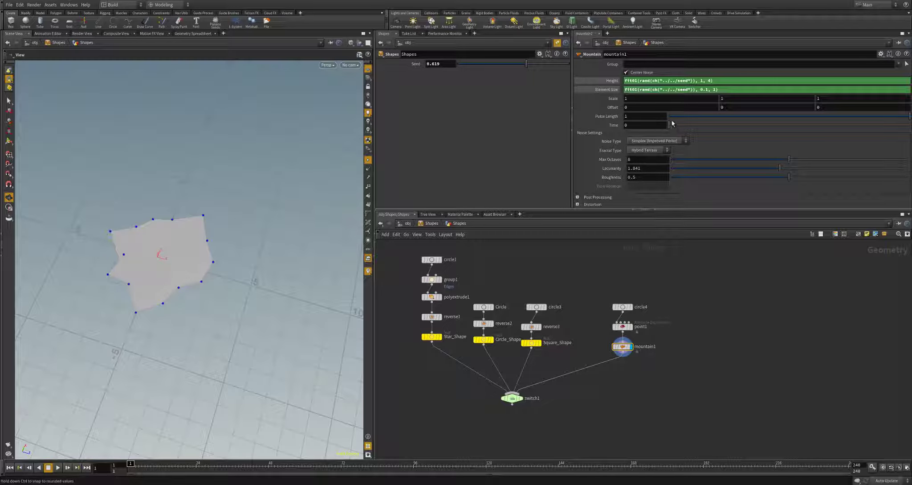
drag(189, 259, 193, 268)
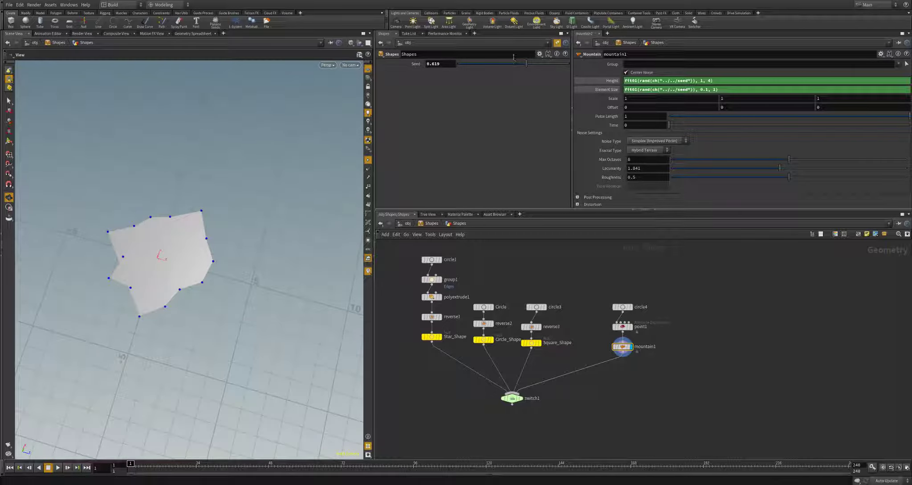
drag(512, 66, 546, 65)
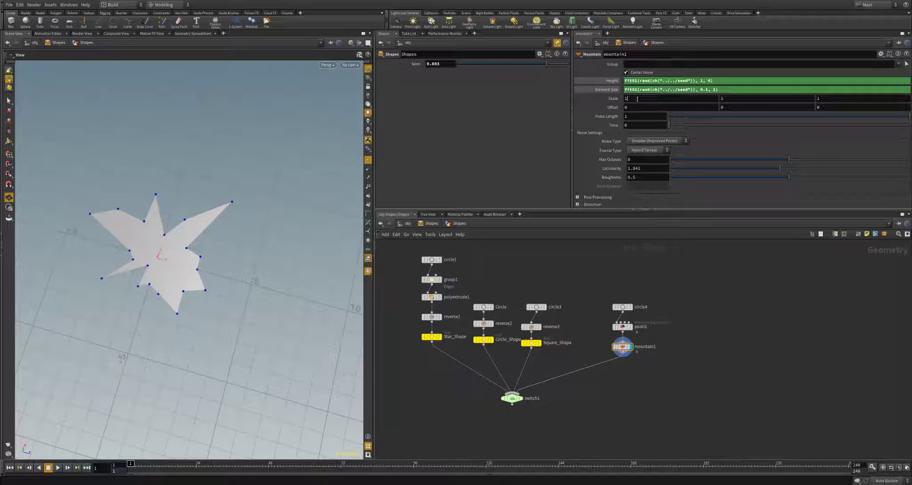
Set mountain1's X Scale to fit01(rand(ch("../../seed")), 1, 5)
text(fit01(rand(ch("../../seed")), 10, 20))
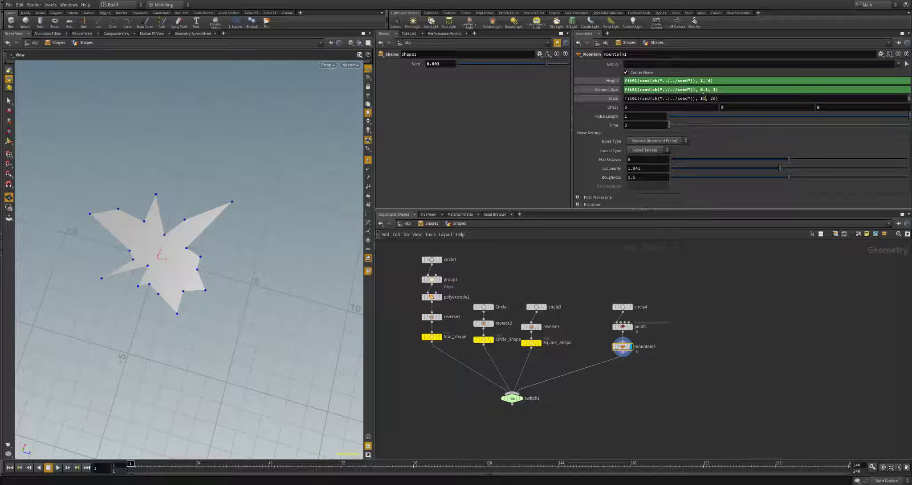
key(BackSpace)
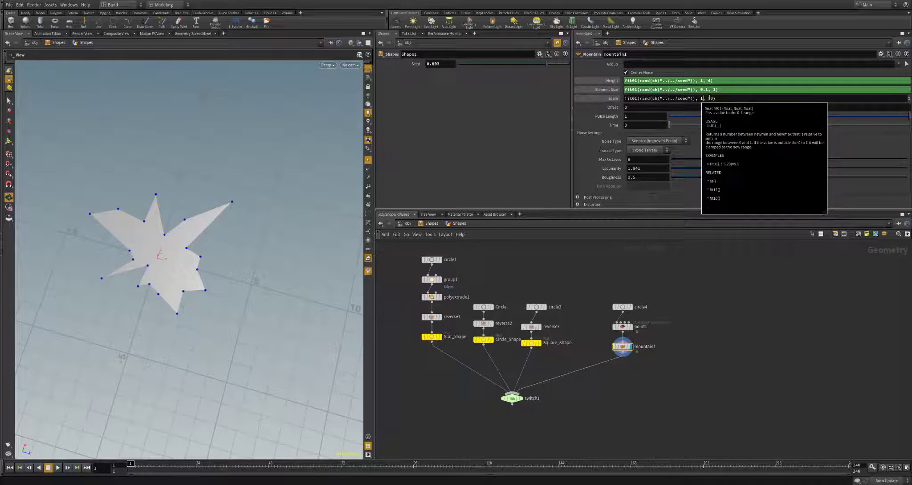
click(712, 98)
key(BackSpace)
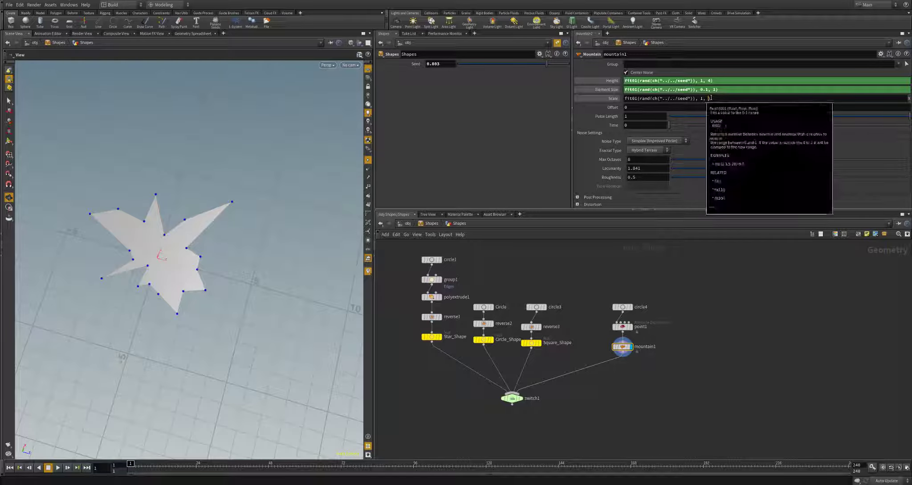
text(5)
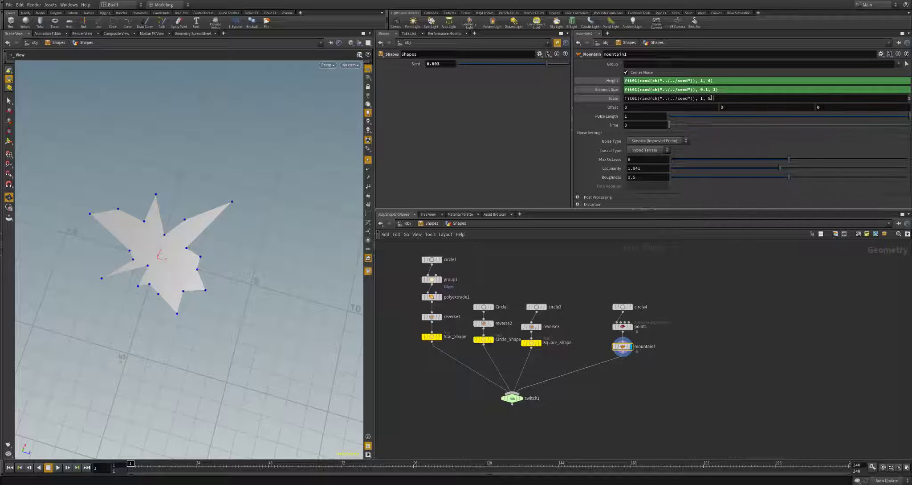
key(Return)
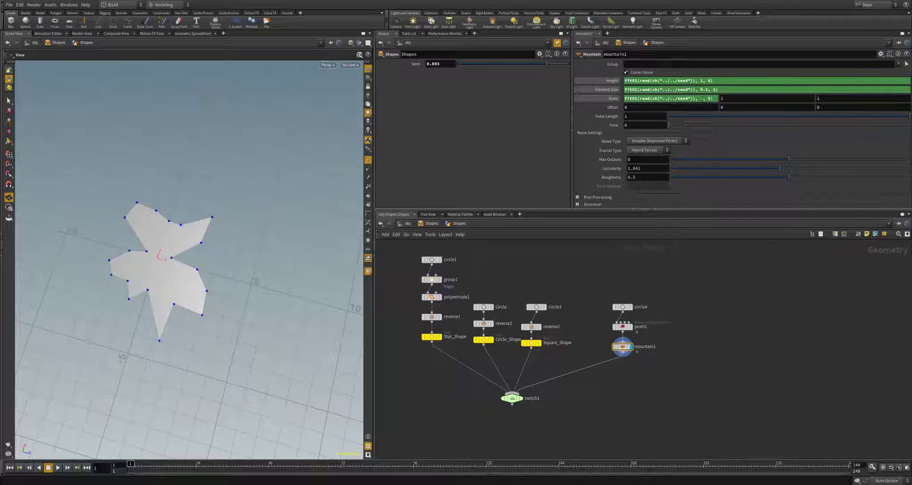
Give Z Scale a Seed fit01 expression from 1 to 3, then set Seed to 0.458
double_click(822, 99)
key(ctrl+v)
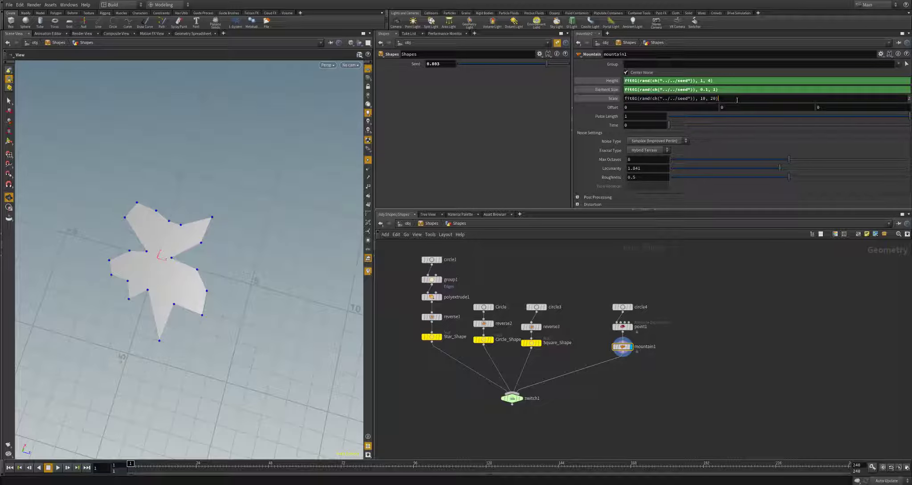
click(705, 98)
key(BackSpace)
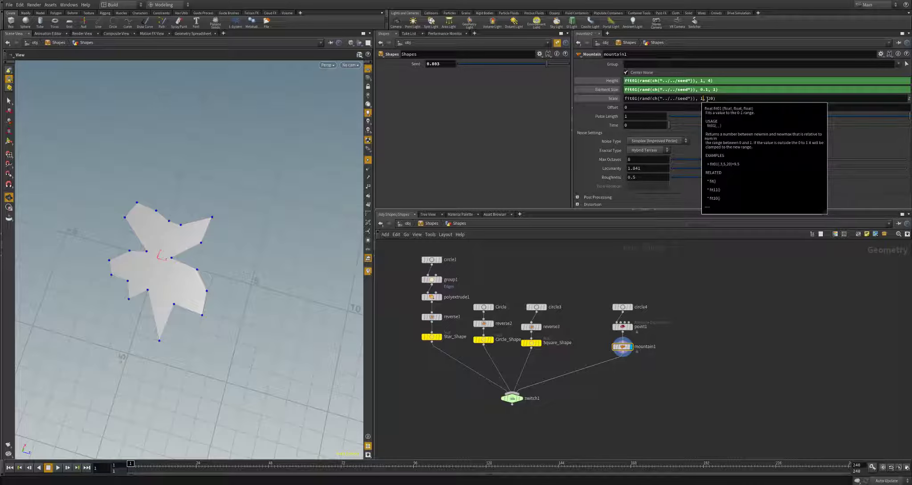
drag(708, 99, 712, 100)
key(Return)
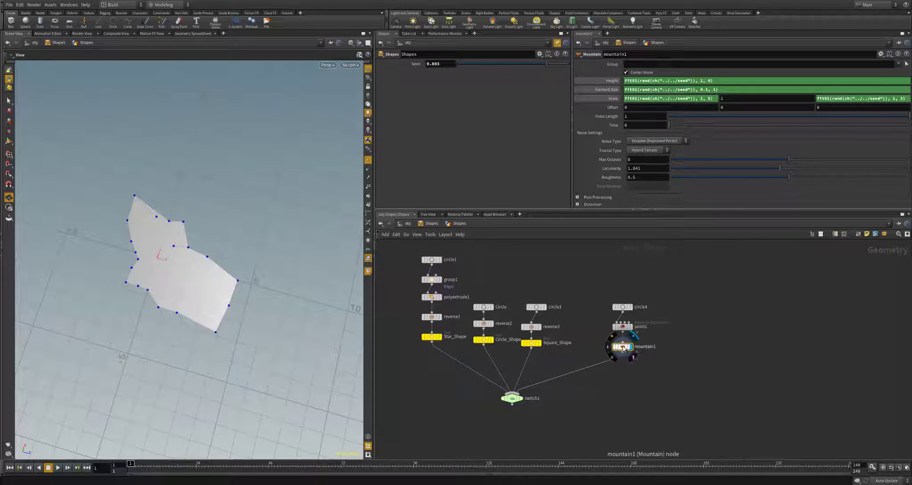
drag(547, 64, 510, 63)
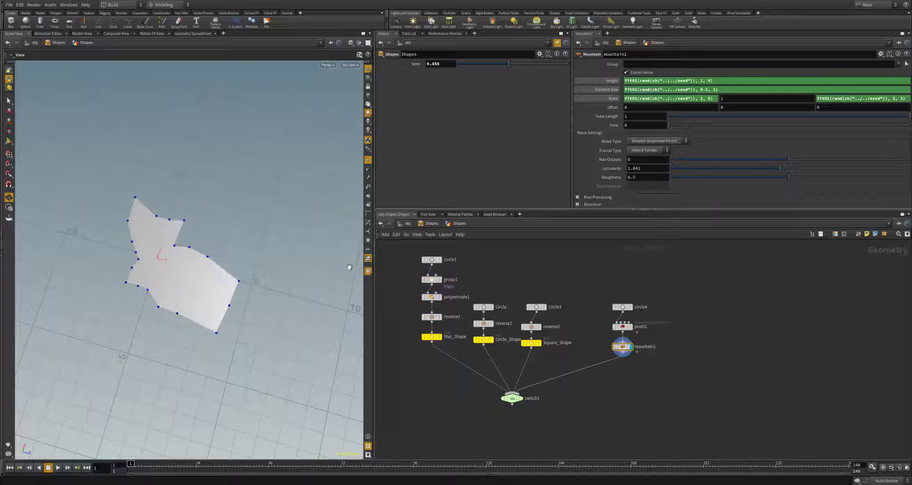
Set switch1's display flag to show its output in the viewport
middle_drag(536, 406, 588, 389)
middle_drag(656, 368, 627, 398)
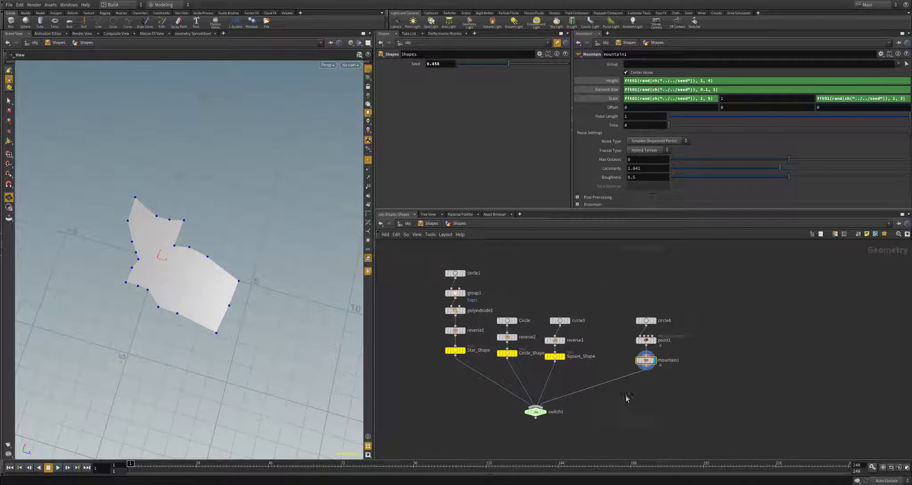
scroll(627, 398, down, 1)
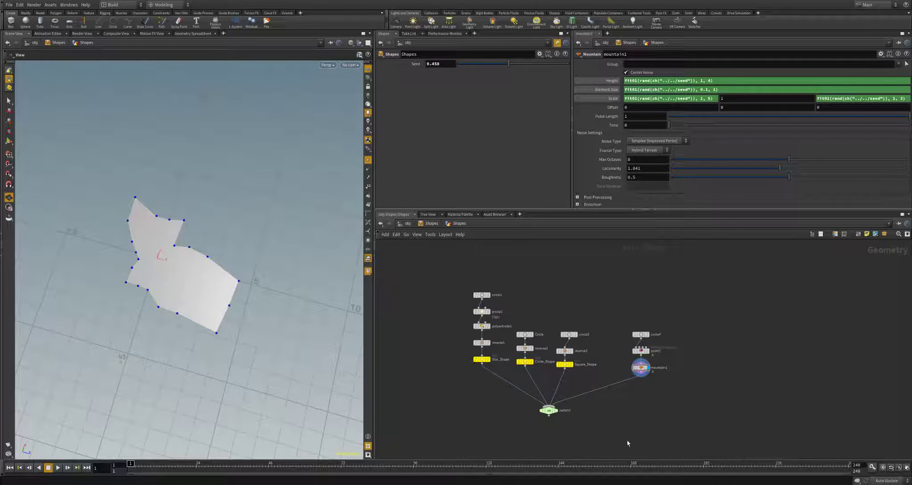
scroll(605, 405, up, 4)
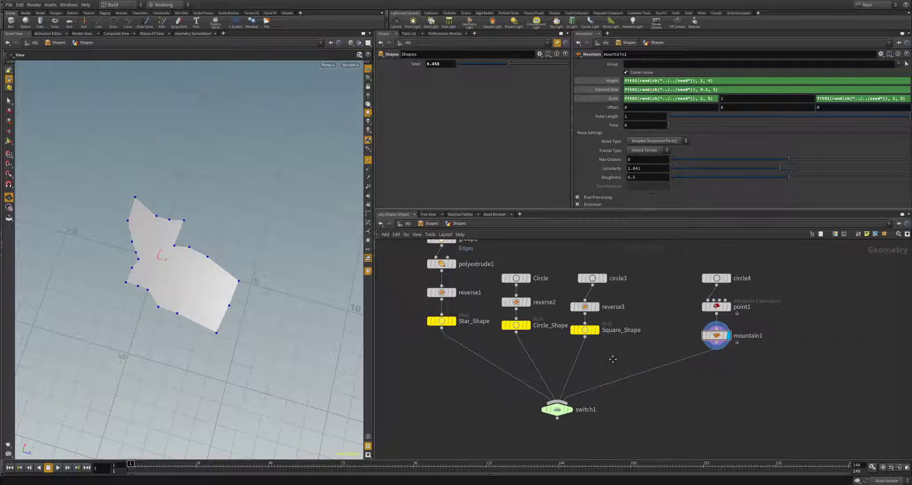
middle_drag(613, 359, 621, 370)
click(579, 424)
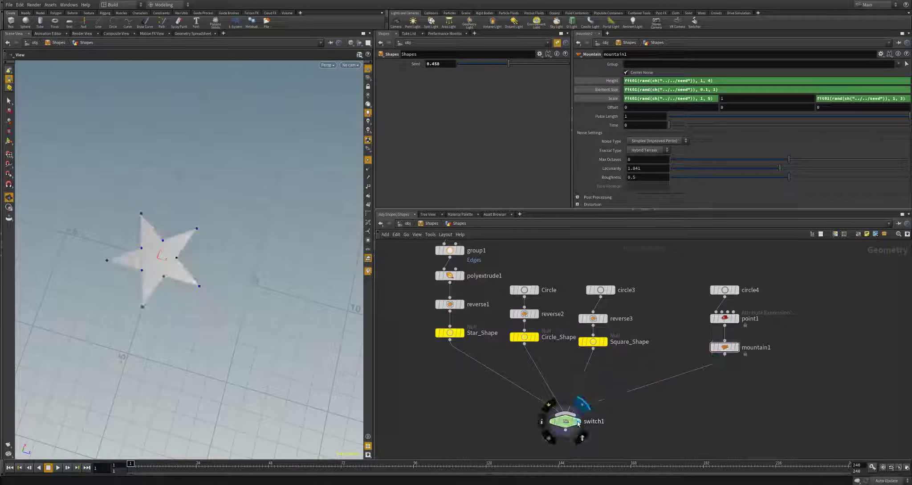
click(575, 421)
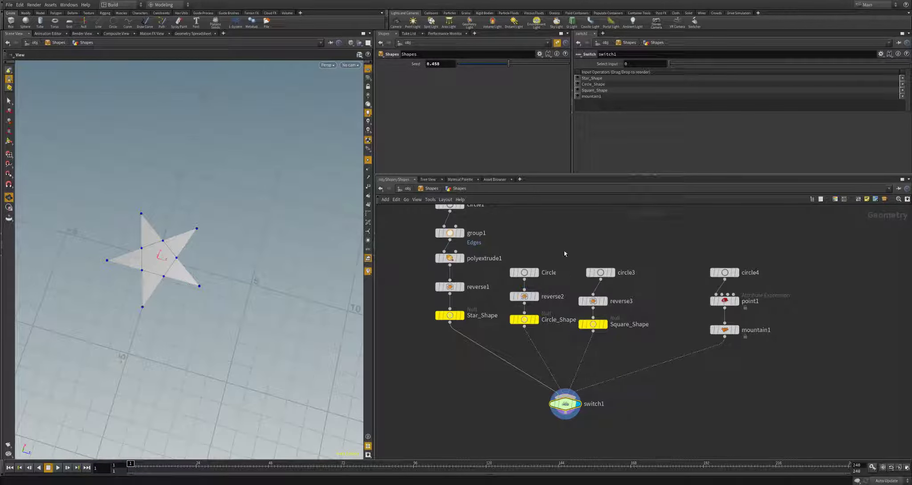
middle_drag(565, 253, 566, 270)
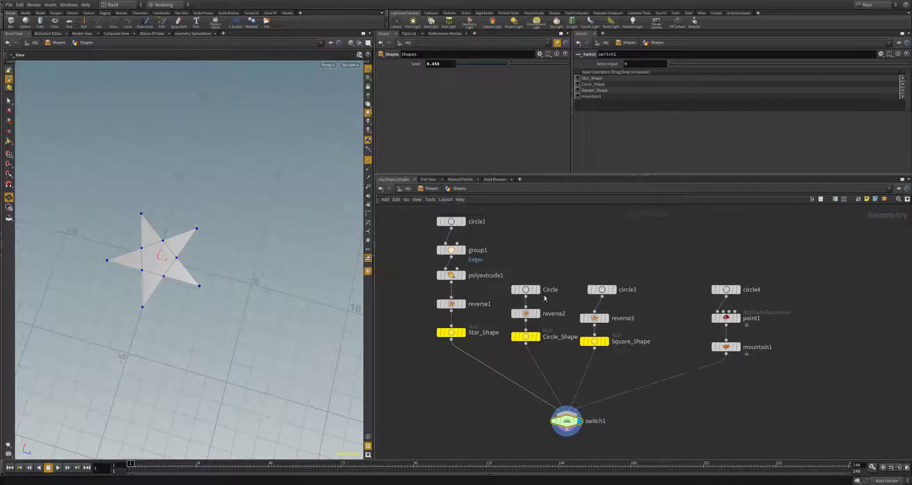
Insert a Null named Random_Shape between mountain1 and switch1 and tidy the layout
right_click(717, 363)
text(null)
key(Return)
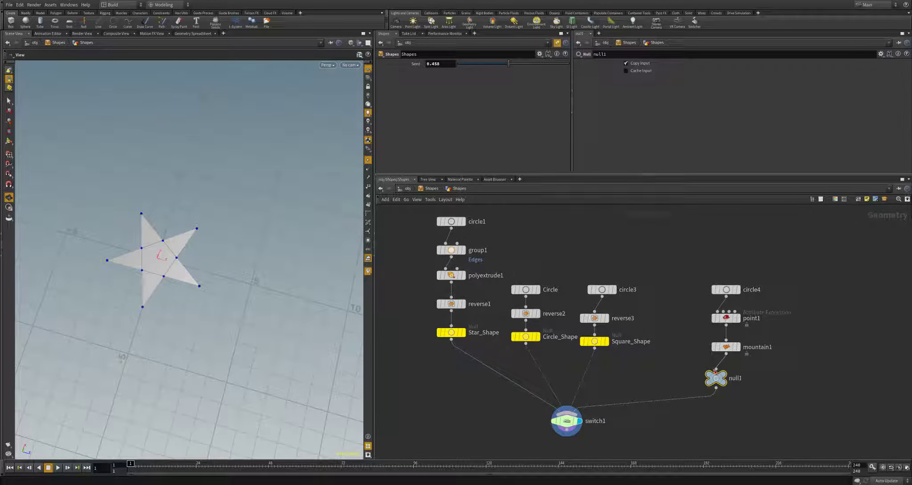
drag(716, 371, 726, 375)
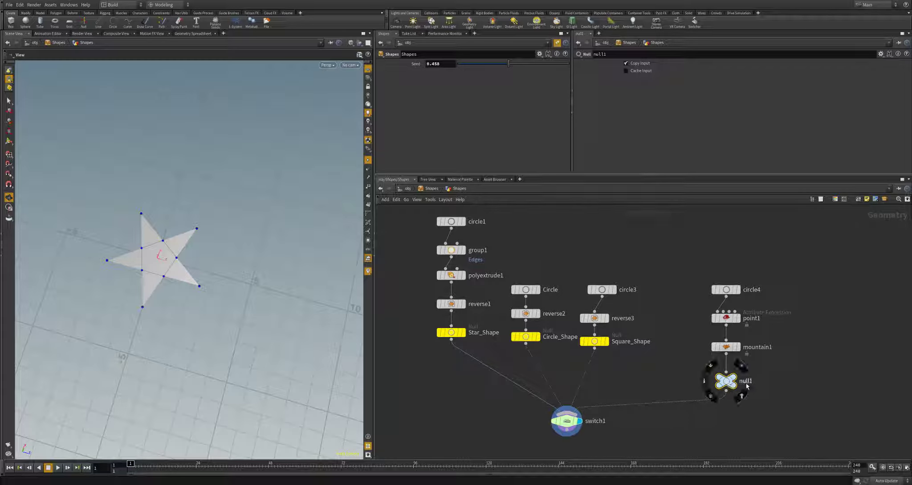
double_click(746, 382)
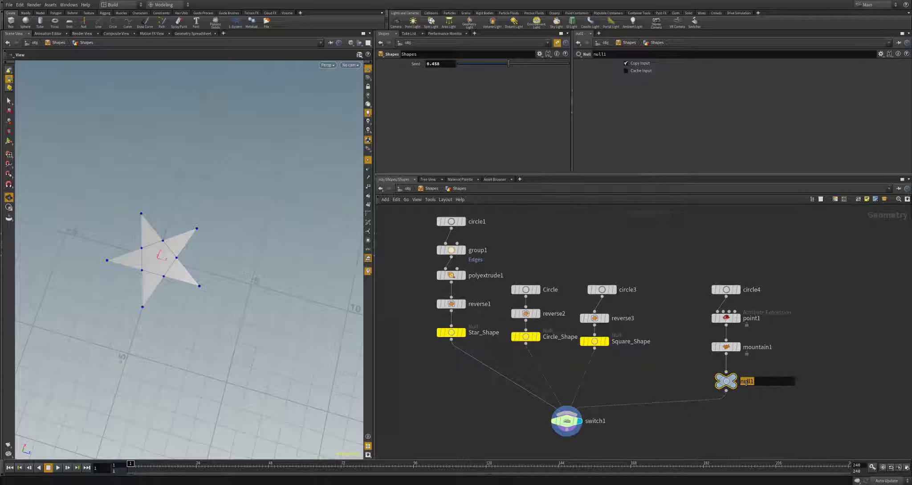
text(Random_Shape)
key(Return)
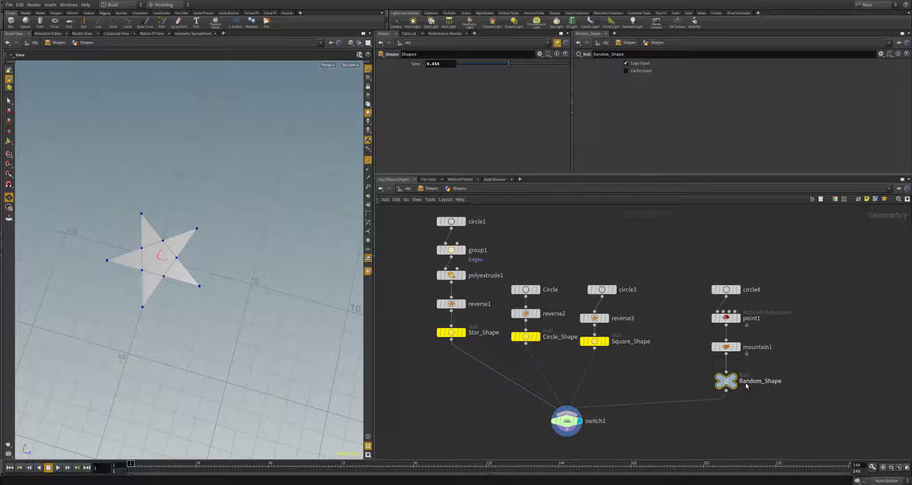
drag(753, 408, 685, 253)
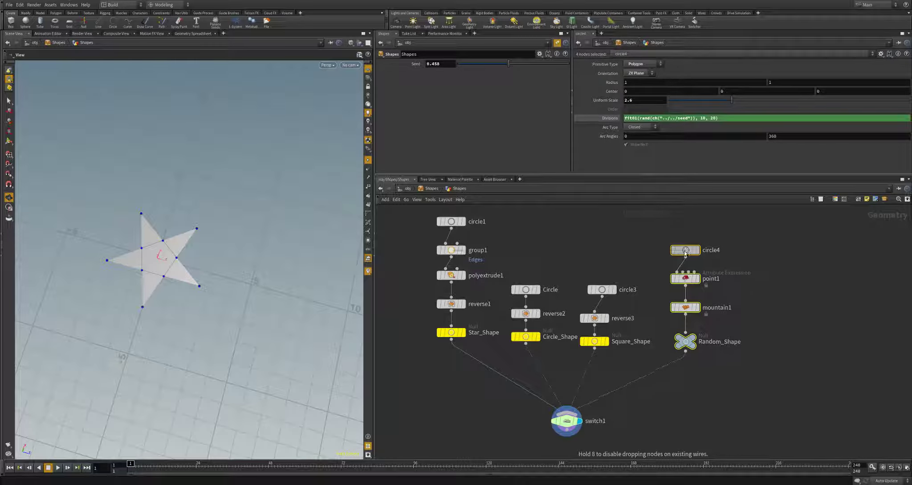
drag(607, 293, 600, 293)
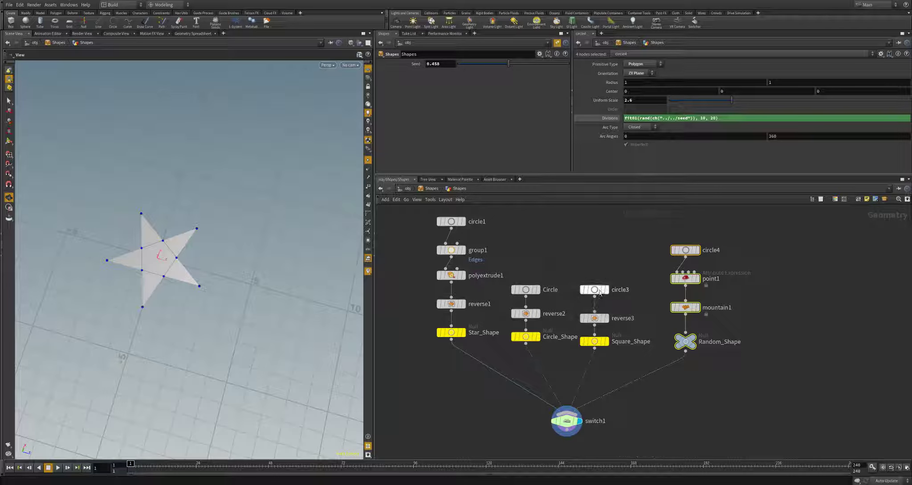
Colour the Random_Shape null yellow to match the other shape nulls
click(686, 342)
key(z)
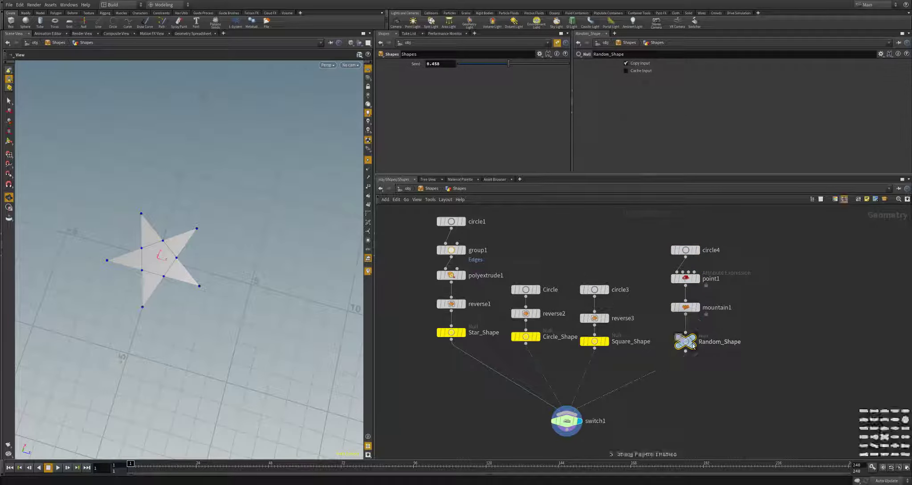
key(z)
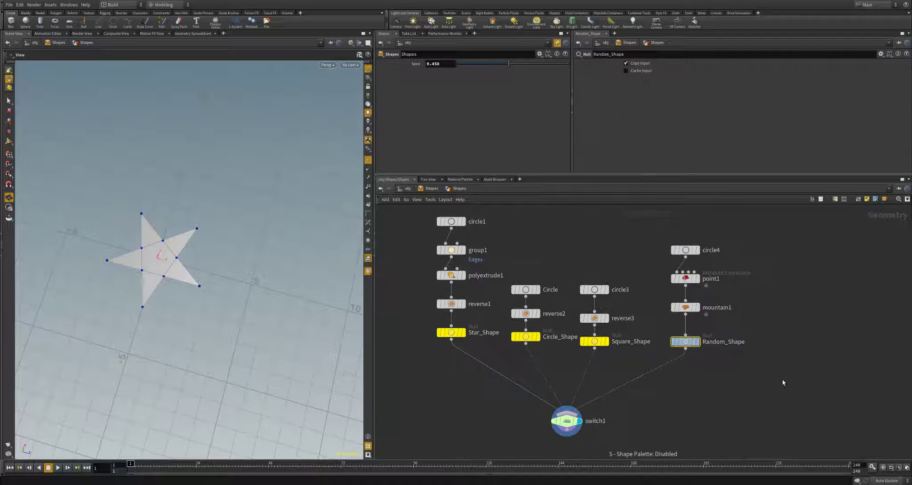
key(c)
click(897, 420)
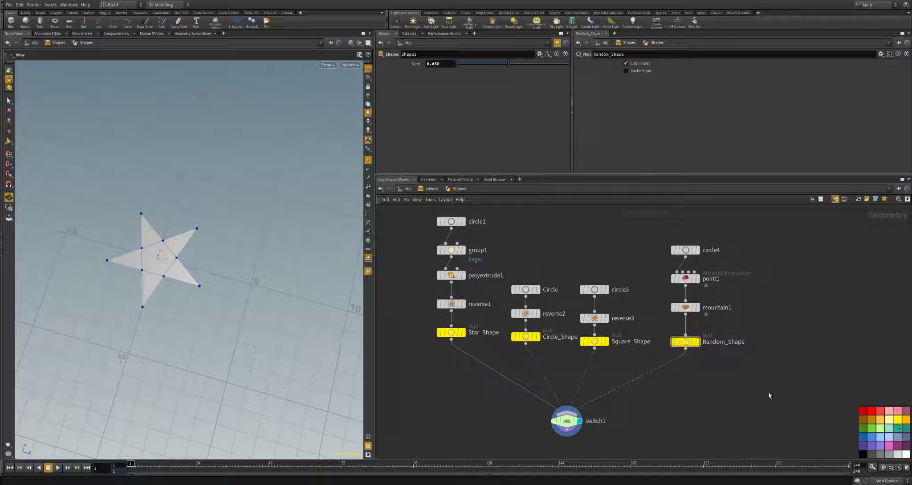
key(c)
Return to the object level and open the Shapes asset's Type Properties
scroll(662, 400, up, 2)
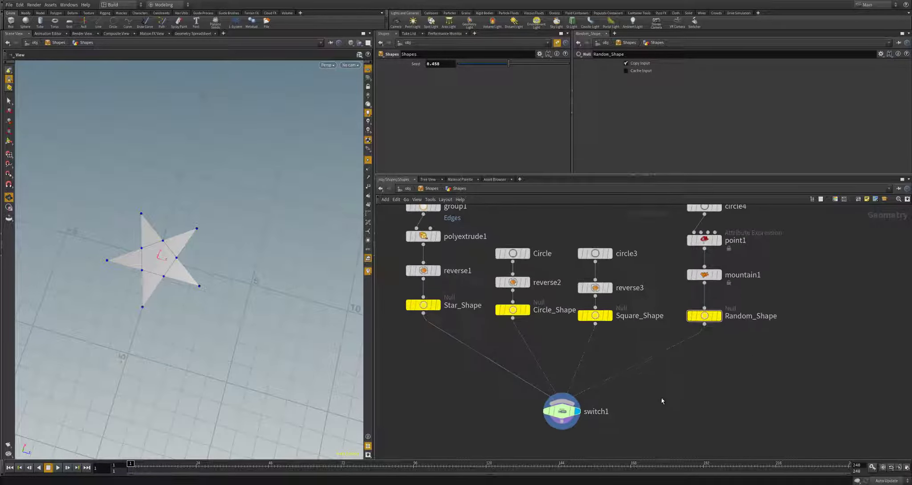
key(u)
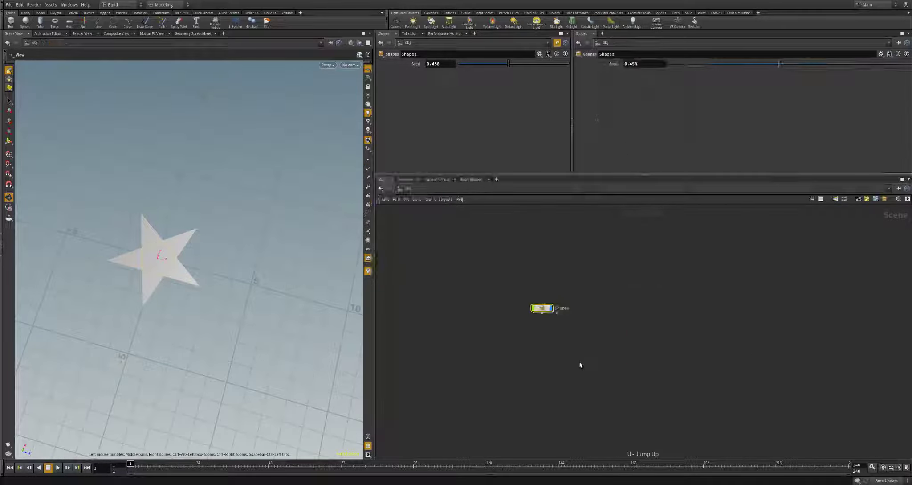
scroll(557, 290, up, 4)
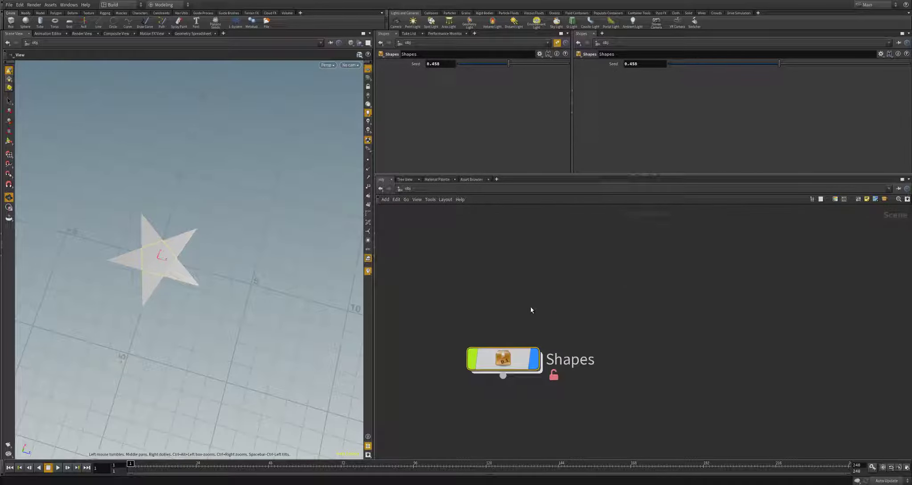
middle_drag(531, 307, 572, 253)
right_click(545, 303)
click(569, 424)
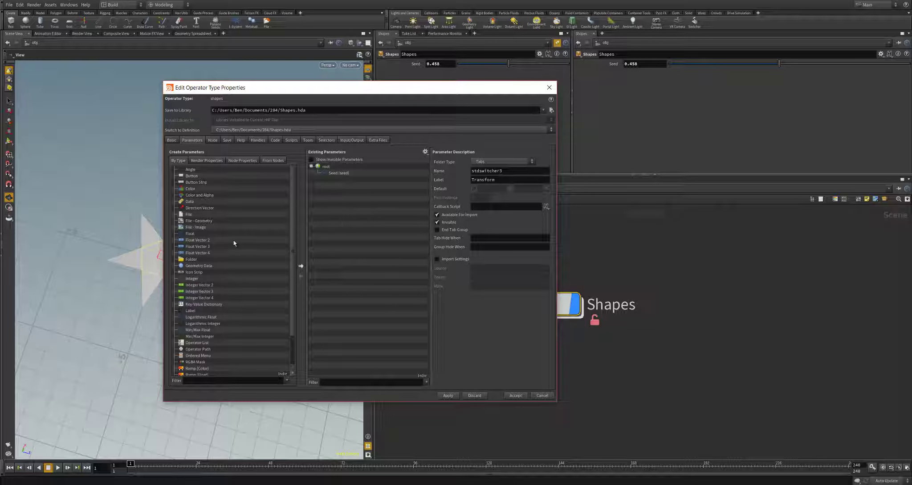
Add an Ordered Menu parameter named shape_type, labelled Shape
scroll(234, 242, down, 2)
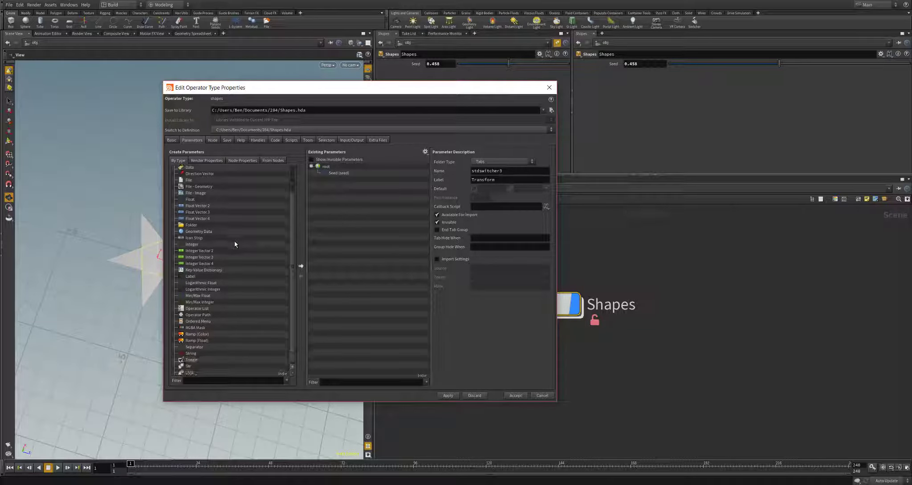
click(195, 309)
click(196, 314)
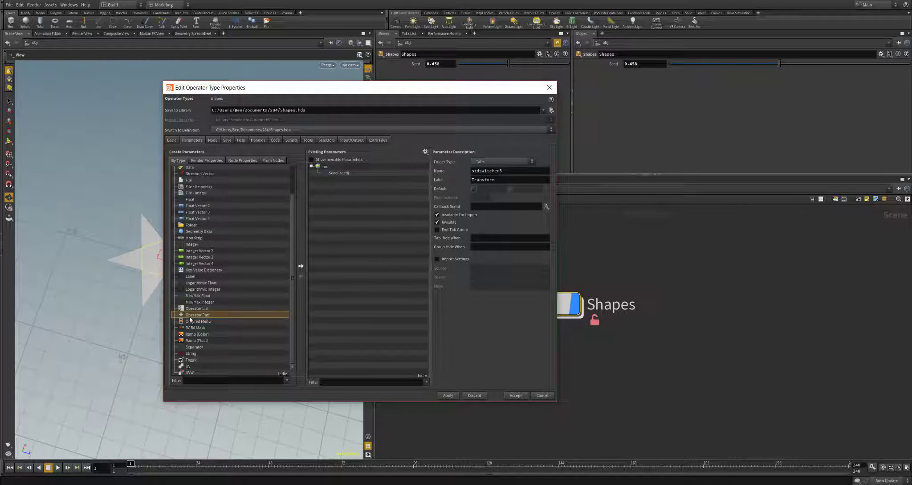
click(195, 322)
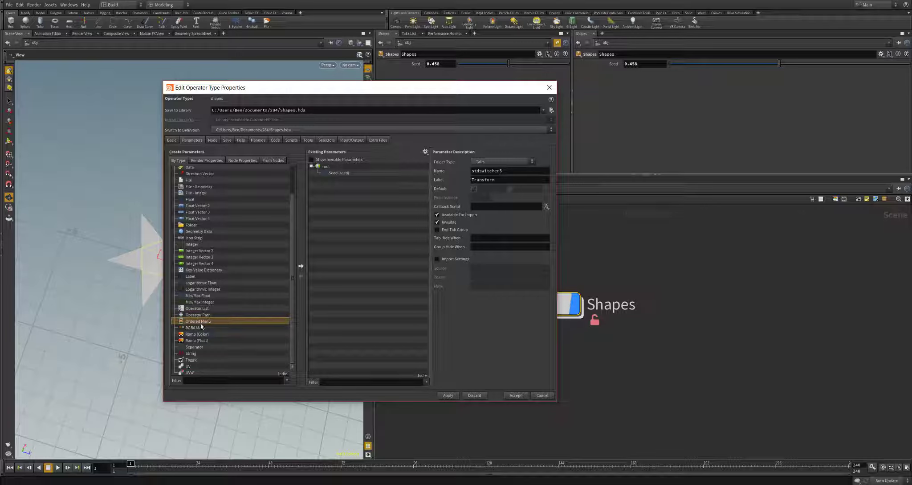
drag(198, 321, 364, 228)
drag(486, 171, 464, 177)
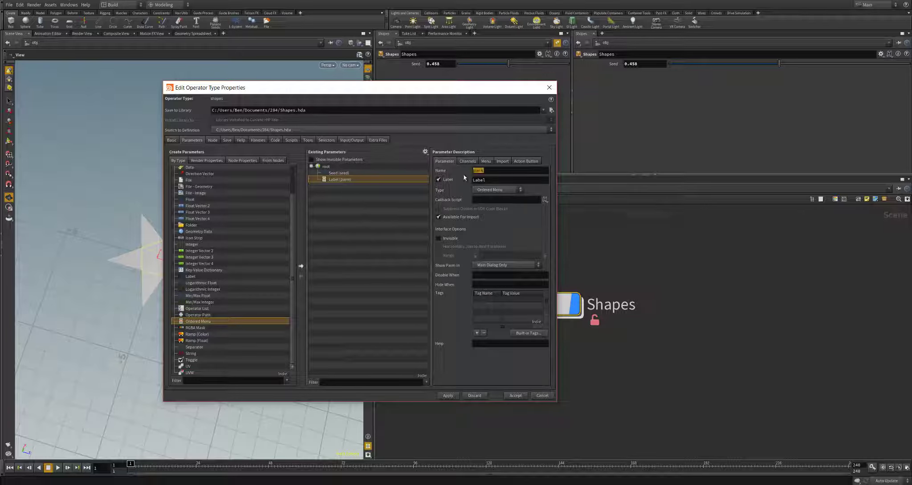
text(shape_type)
key(Tab)
text(Shape)
Apply the Shape menu, confirm its dropdown is empty, and show its Menu settings
click(449, 394)
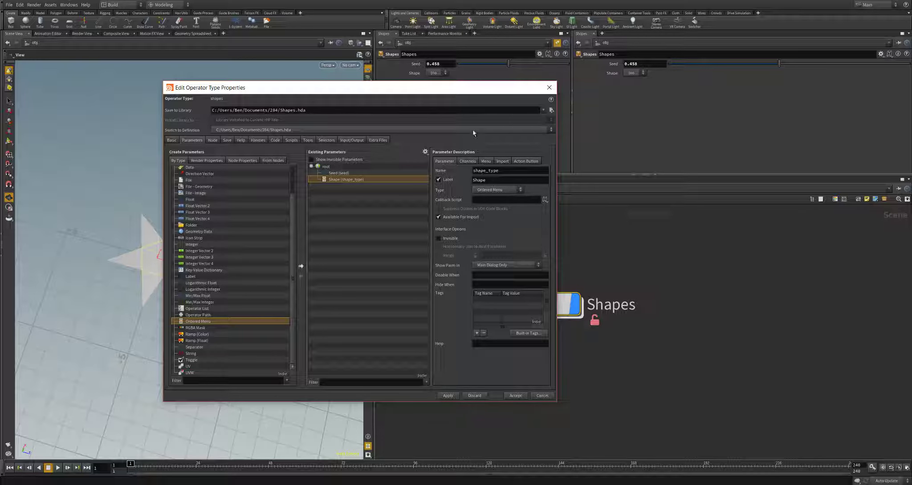
click(636, 74)
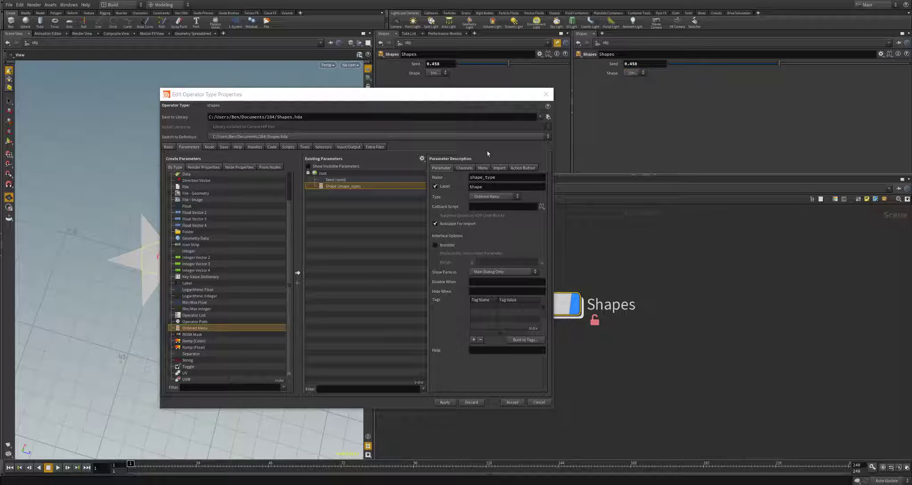
click(483, 169)
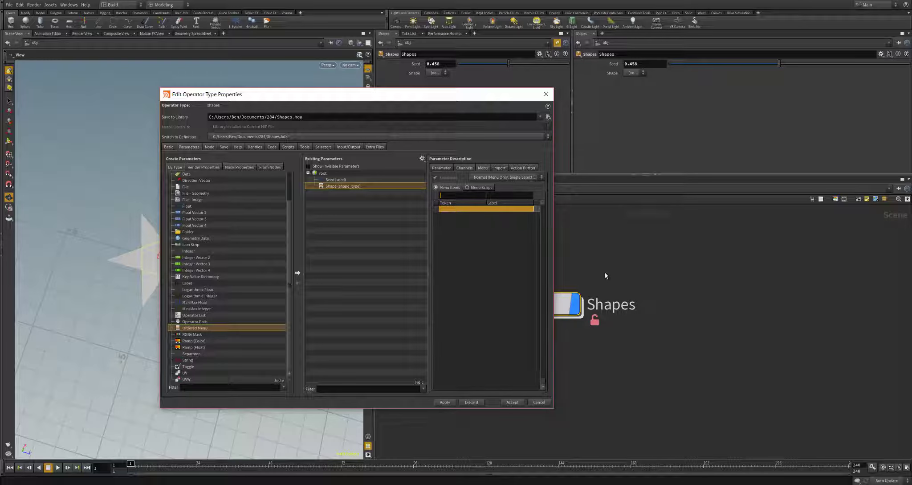
Go inside the Shapes node and scrub switch1's Select Input through the four shape nulls
middle_drag(605, 273, 693, 281)
double_click(644, 312)
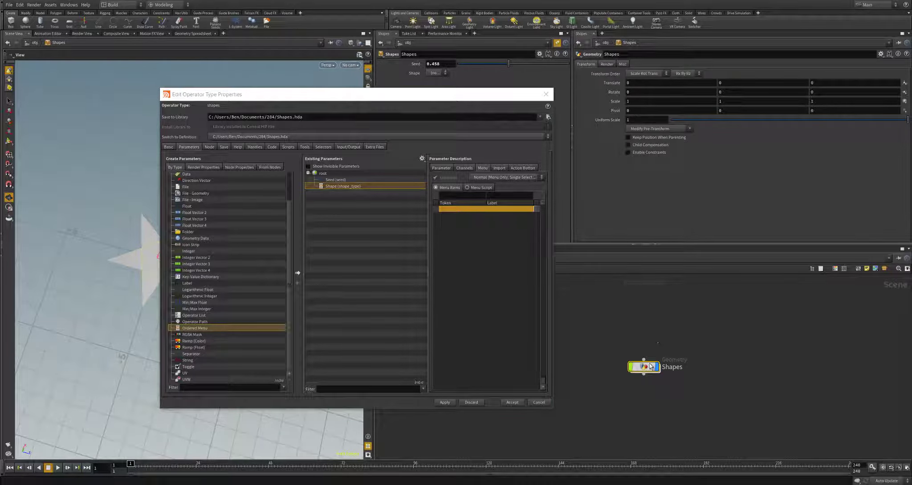
double_click(650, 366)
scroll(633, 398, up, 3)
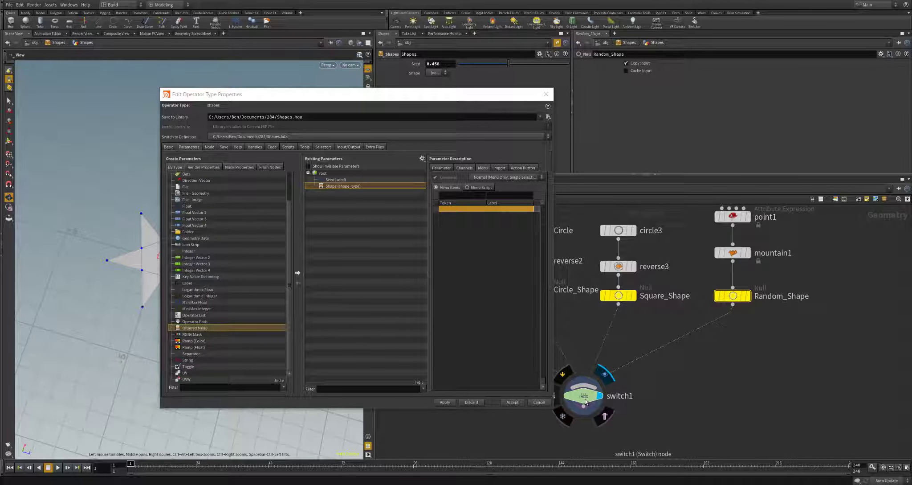
click(583, 396)
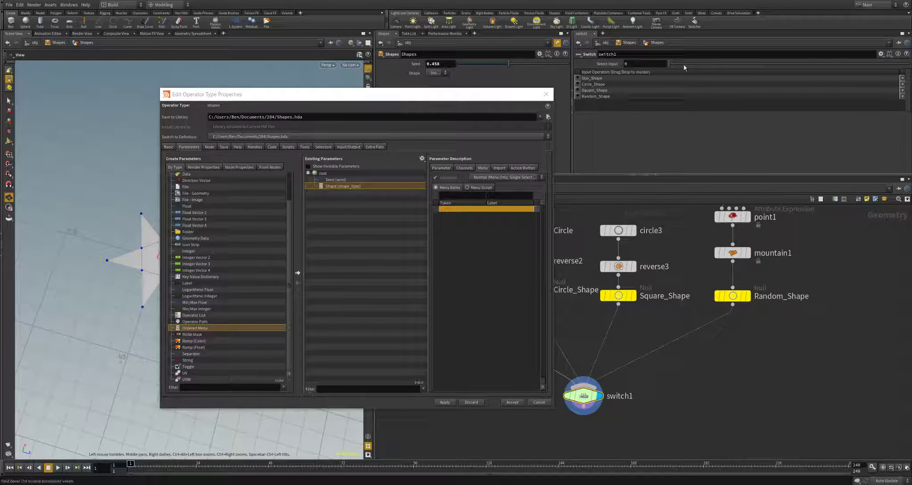
mouse_move(670, 63)
mouse_down()
mouse_move(695, 64)
mouse_move(673, 66)
mouse_up()
Move the Type Properties window left so the network stays visible
drag(489, 94, 432, 109)
click(437, 73)
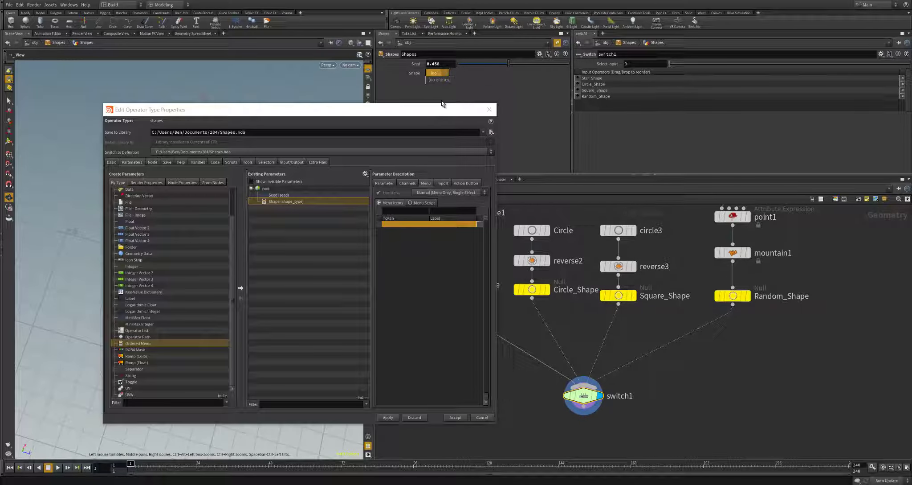
click(431, 111)
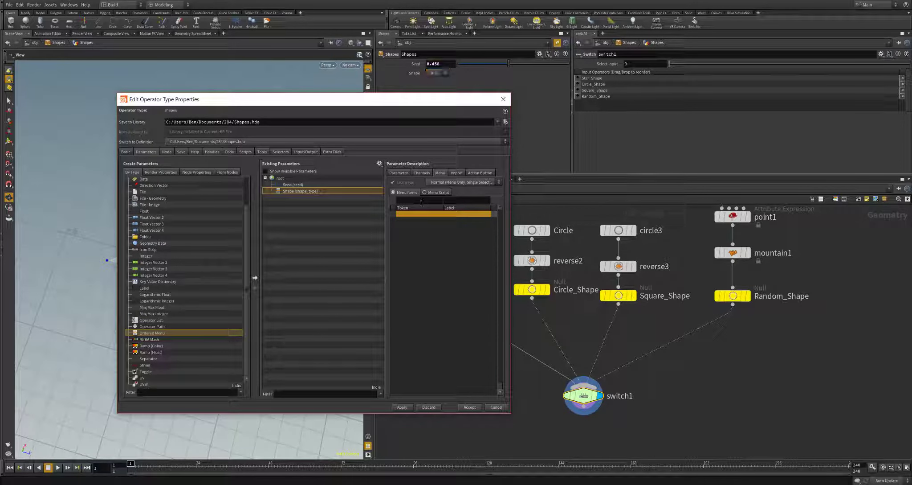
drag(424, 97, 323, 102)
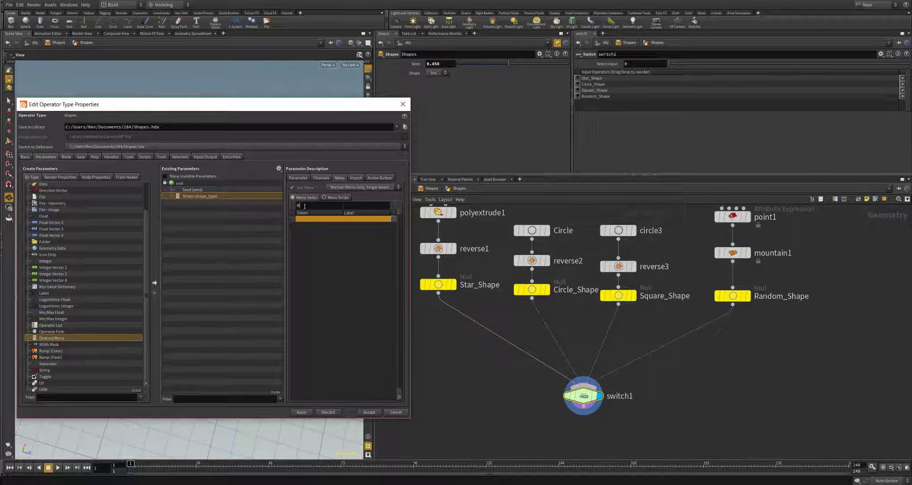
Add Shape menu items Star (token 0) and Circle (token 1)
key(Tab)
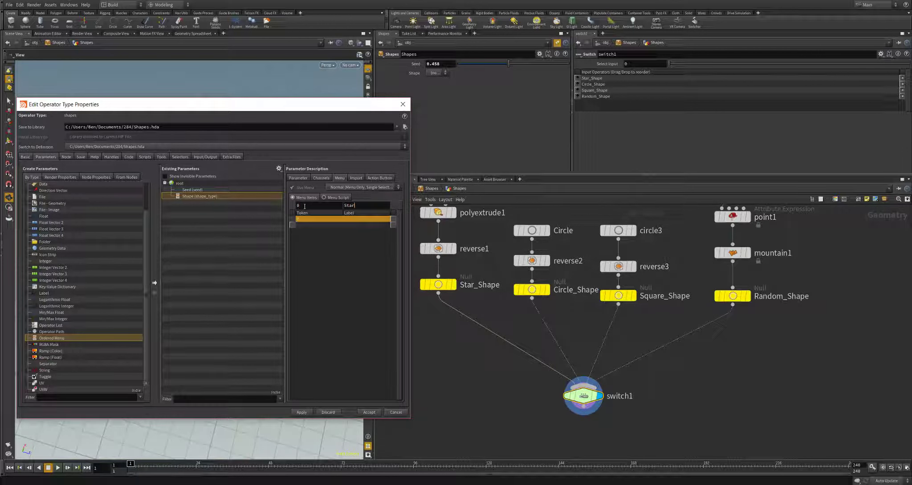
key(Return)
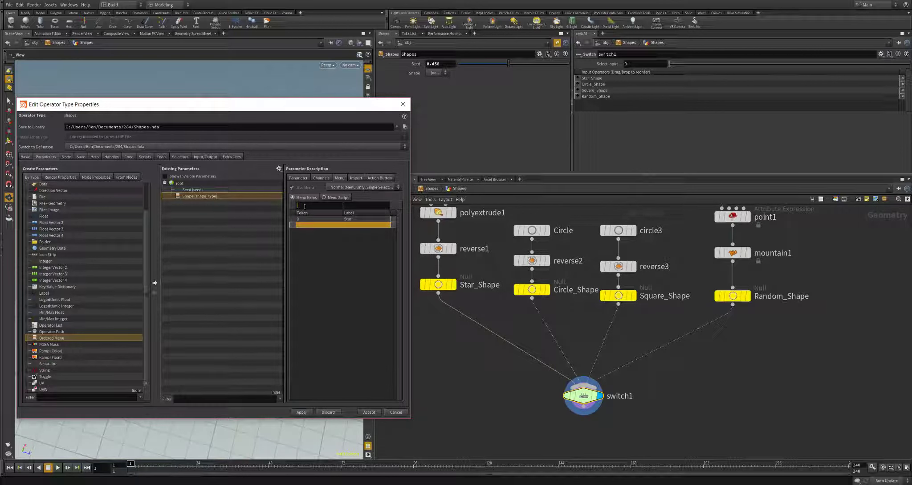
text(1)
key(Tab)
text(Circle)
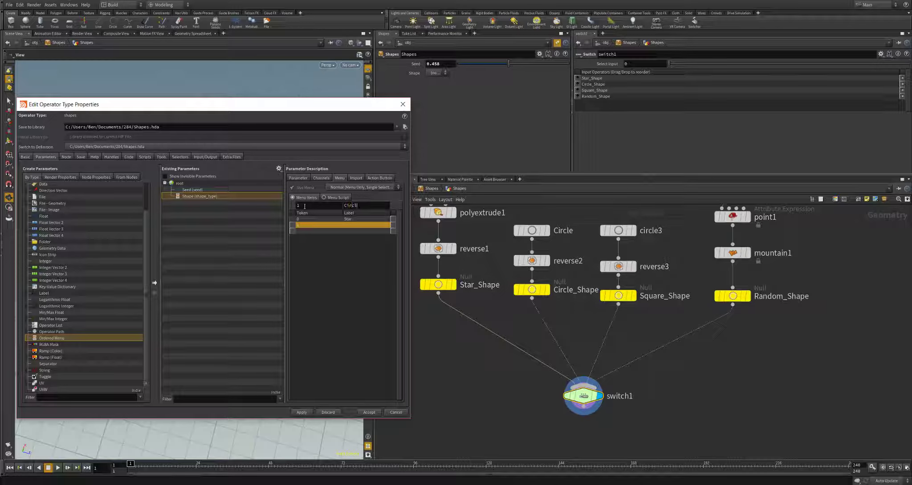
key(Return)
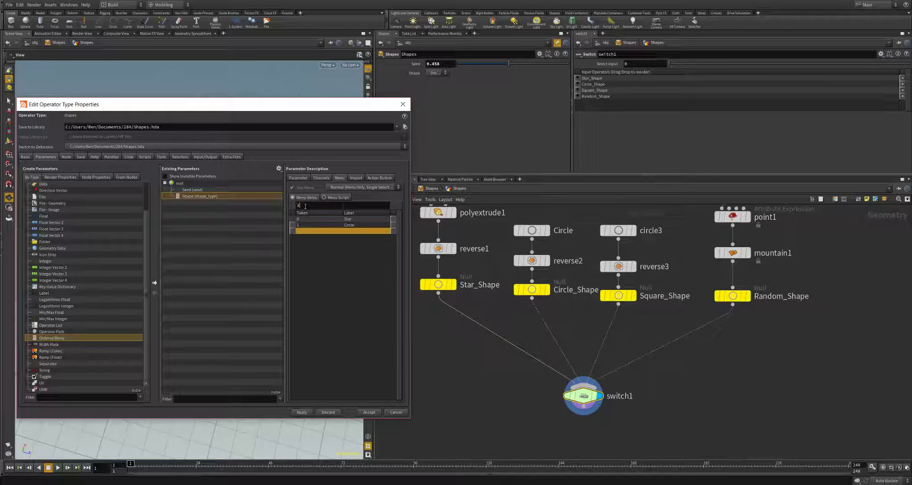
Add menu items Square (token 2) and Random (token 3), then apply and accept the asset changes
text(2)
key(Tab)
text(Square)
key(Return)
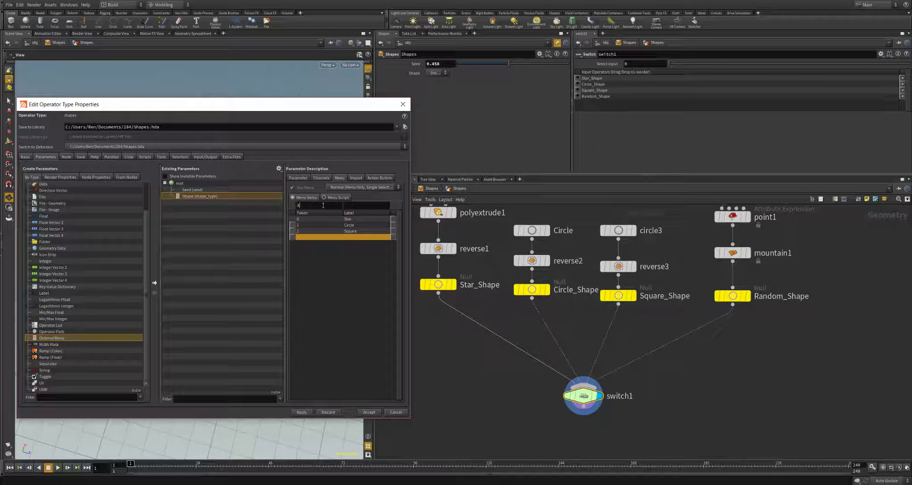
key(Tab)
text(Random)
key(Return)
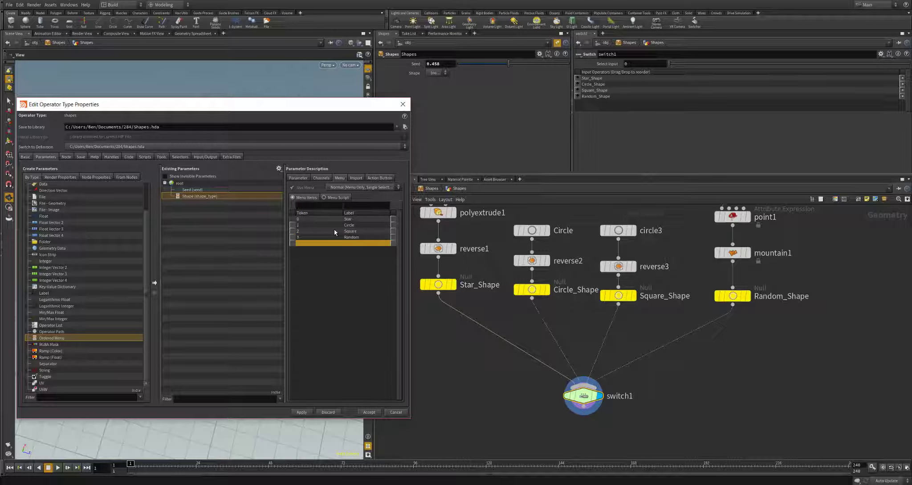
click(301, 412)
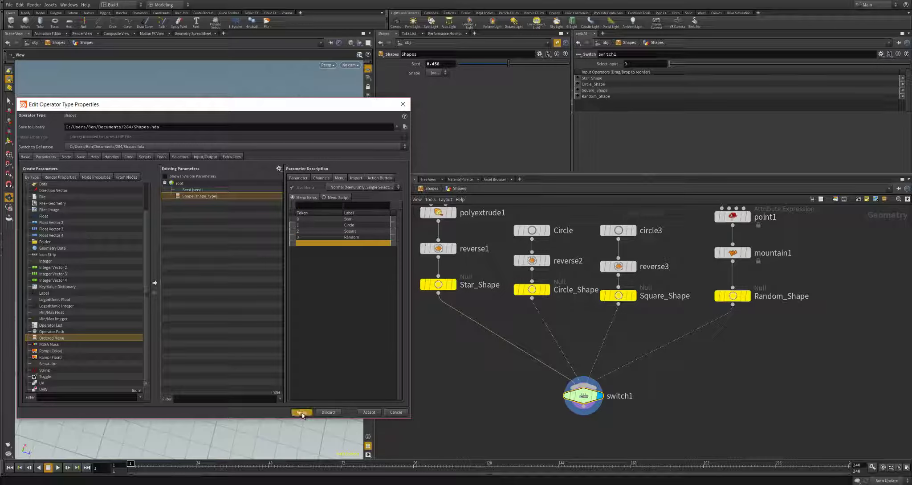
click(365, 412)
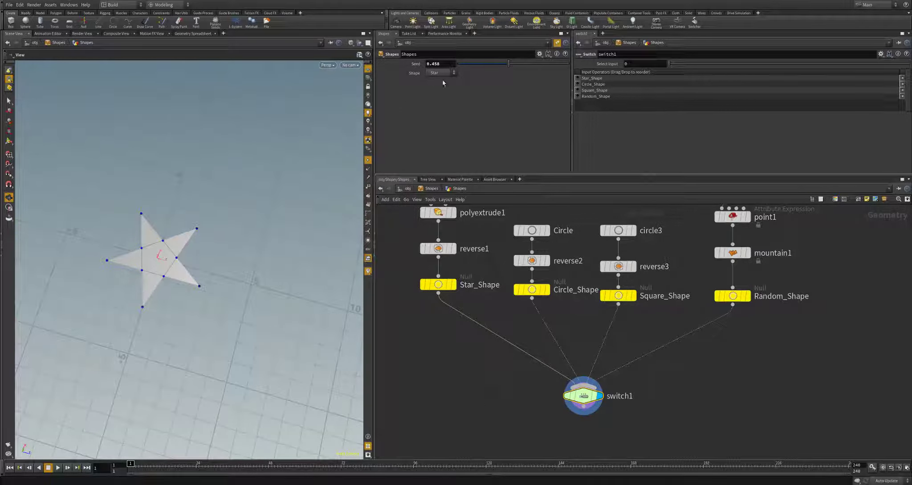
Try the Shape menu with Circle, Square and Random before it is linked
click(441, 73)
click(437, 88)
click(437, 74)
click(437, 94)
click(440, 78)
click(437, 106)
Copy the Shape parameter and paste it as a relative reference into switch1's Select Input
right_click(417, 75)
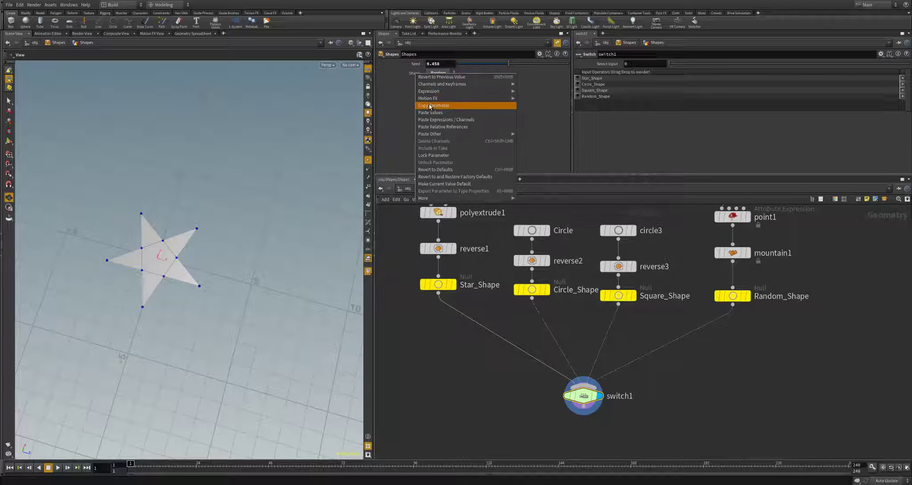
click(430, 105)
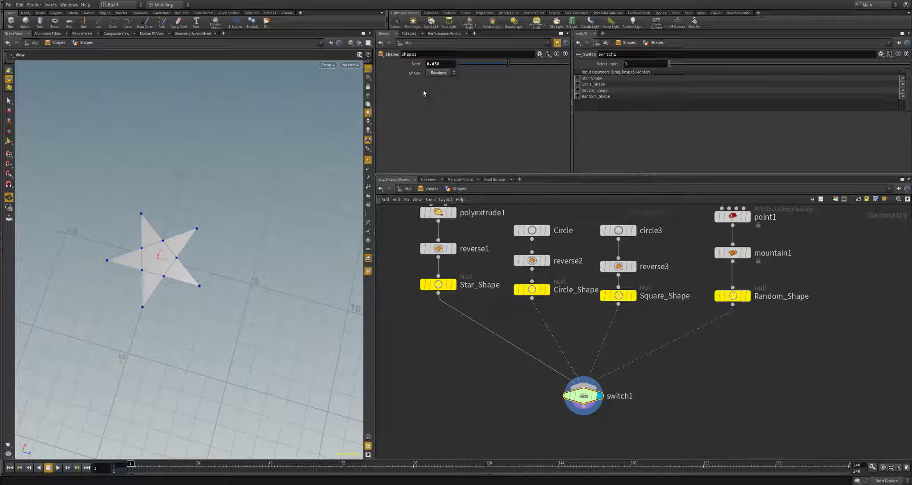
right_click(632, 63)
right_click(615, 64)
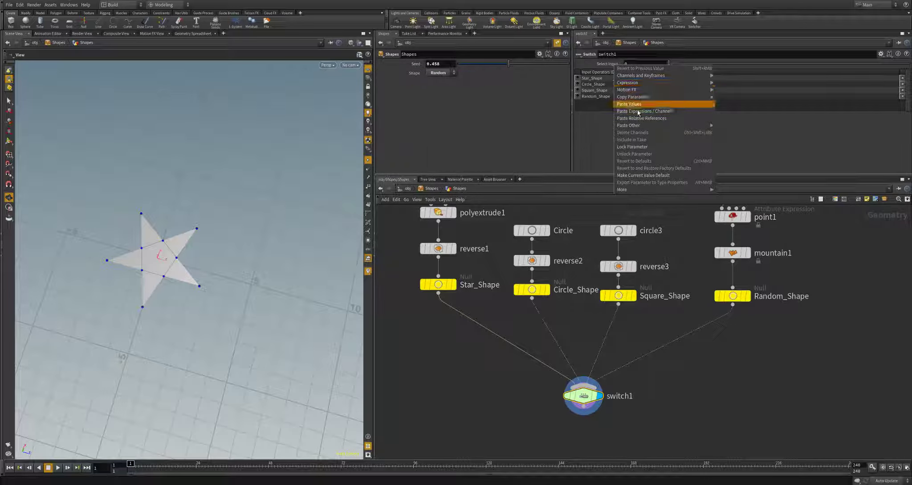
click(638, 119)
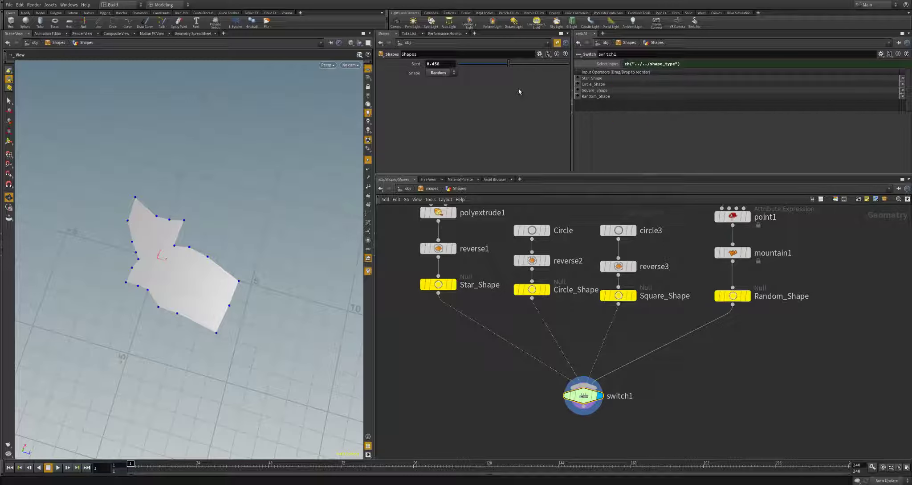
Cycle Shape through Star, Circle, Square and Random to confirm switch1 follows it
click(439, 73)
click(439, 69)
click(438, 74)
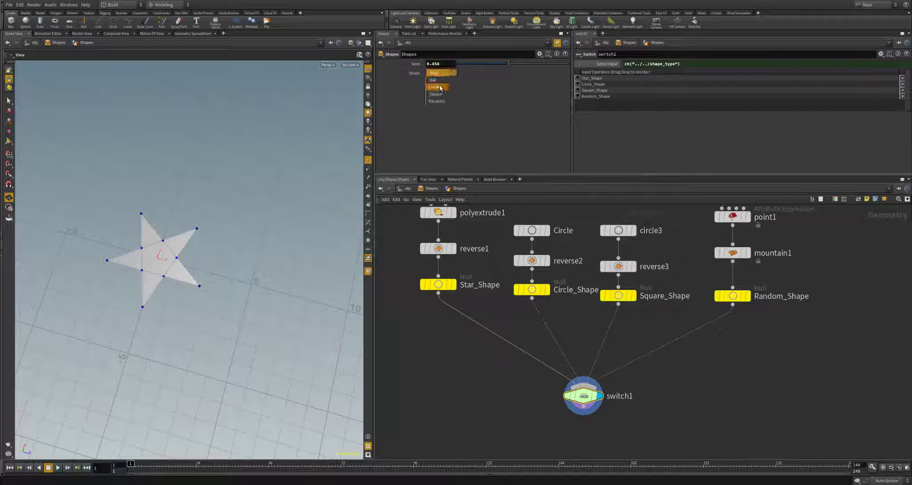
click(438, 77)
click(438, 75)
click(436, 94)
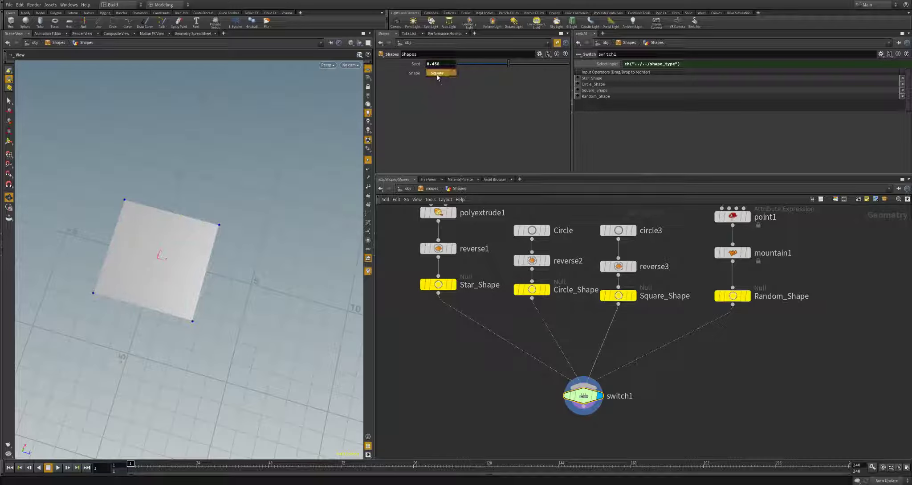
click(438, 73)
click(436, 101)
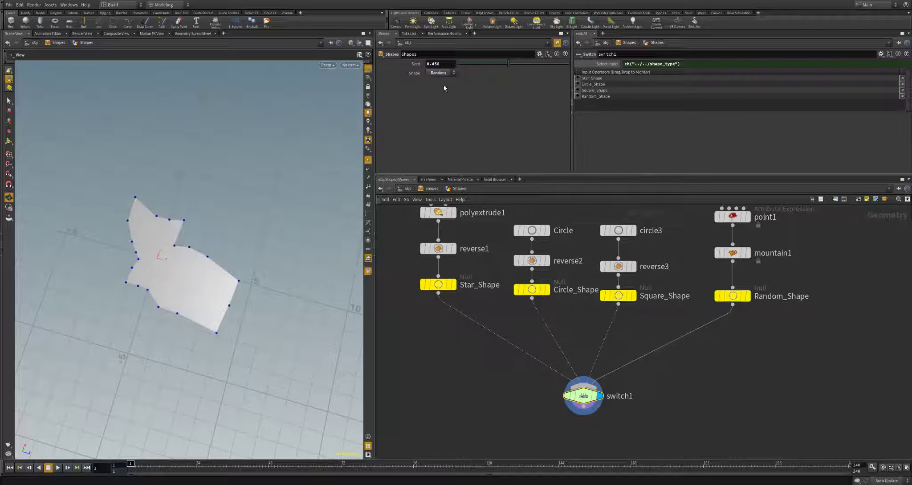